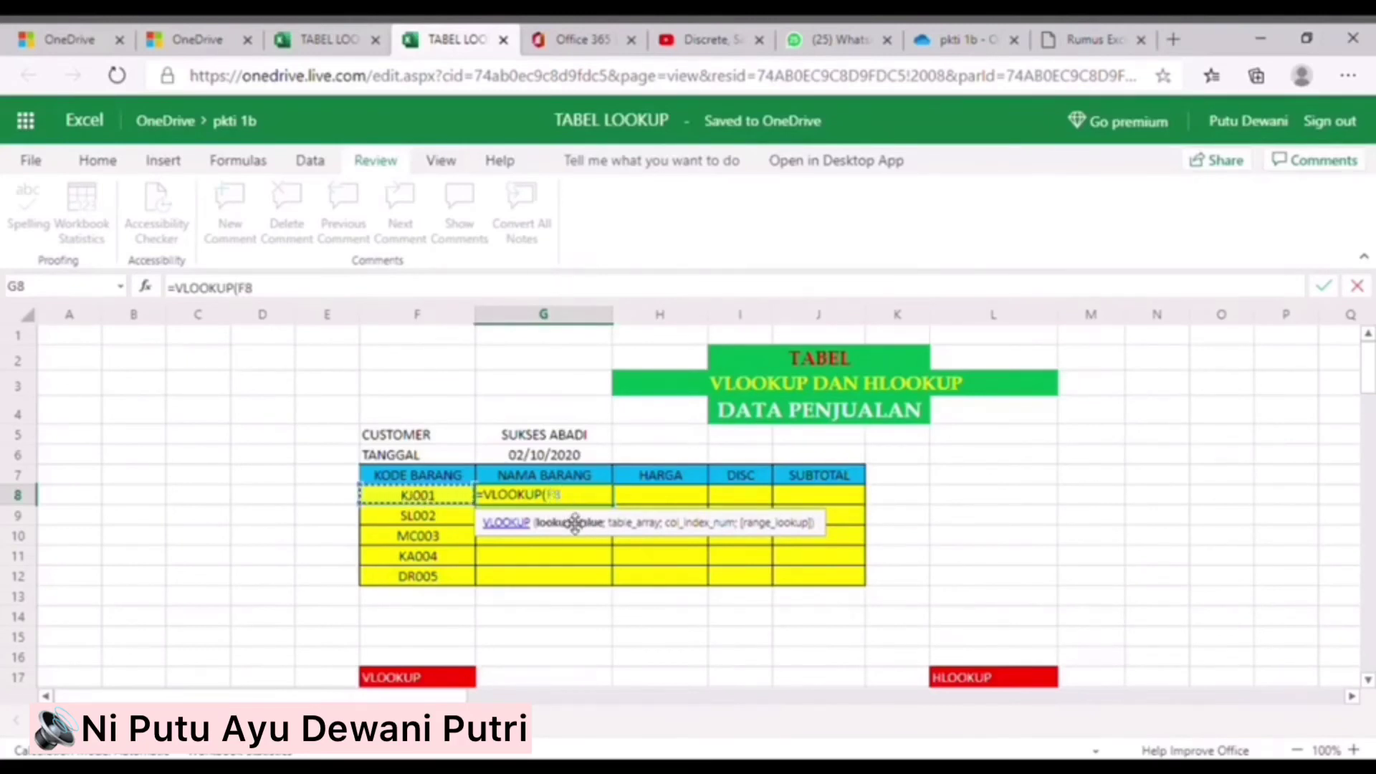
Step: Complete the VLOOKUP formula in G8 with the absolute range $F$20:$H$24, column index 2 and FALSE as range lookup
type(";")
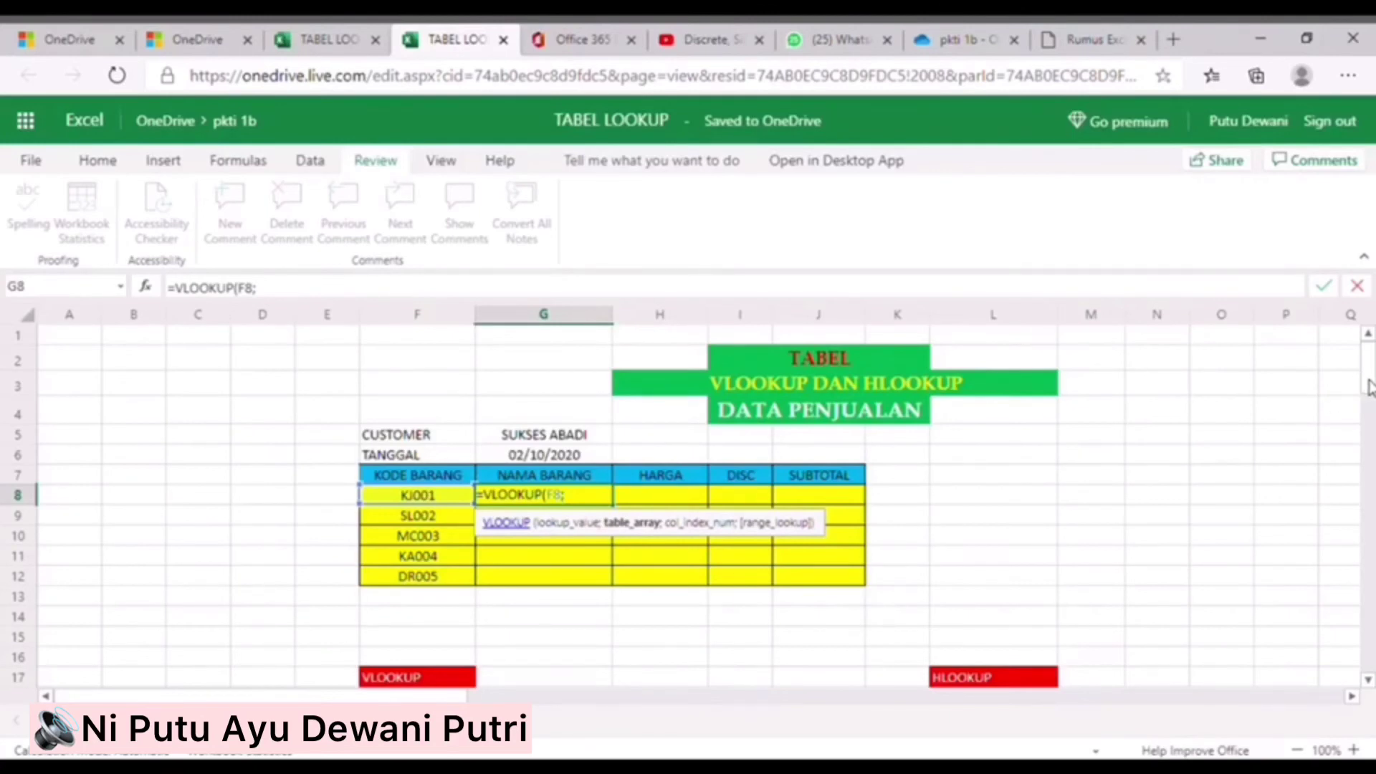
scroll(1368, 387, "down", 3)
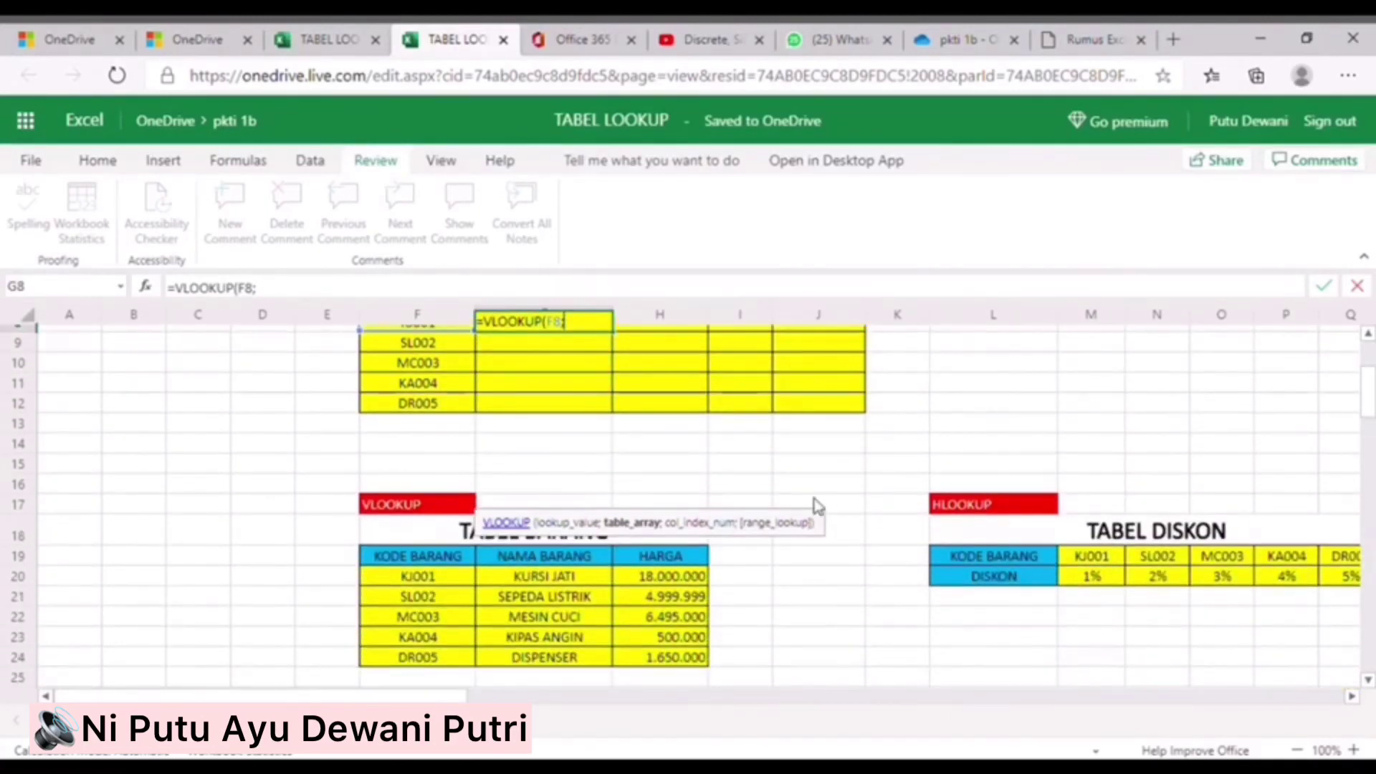
left_click_drag(428, 579, 669, 660)
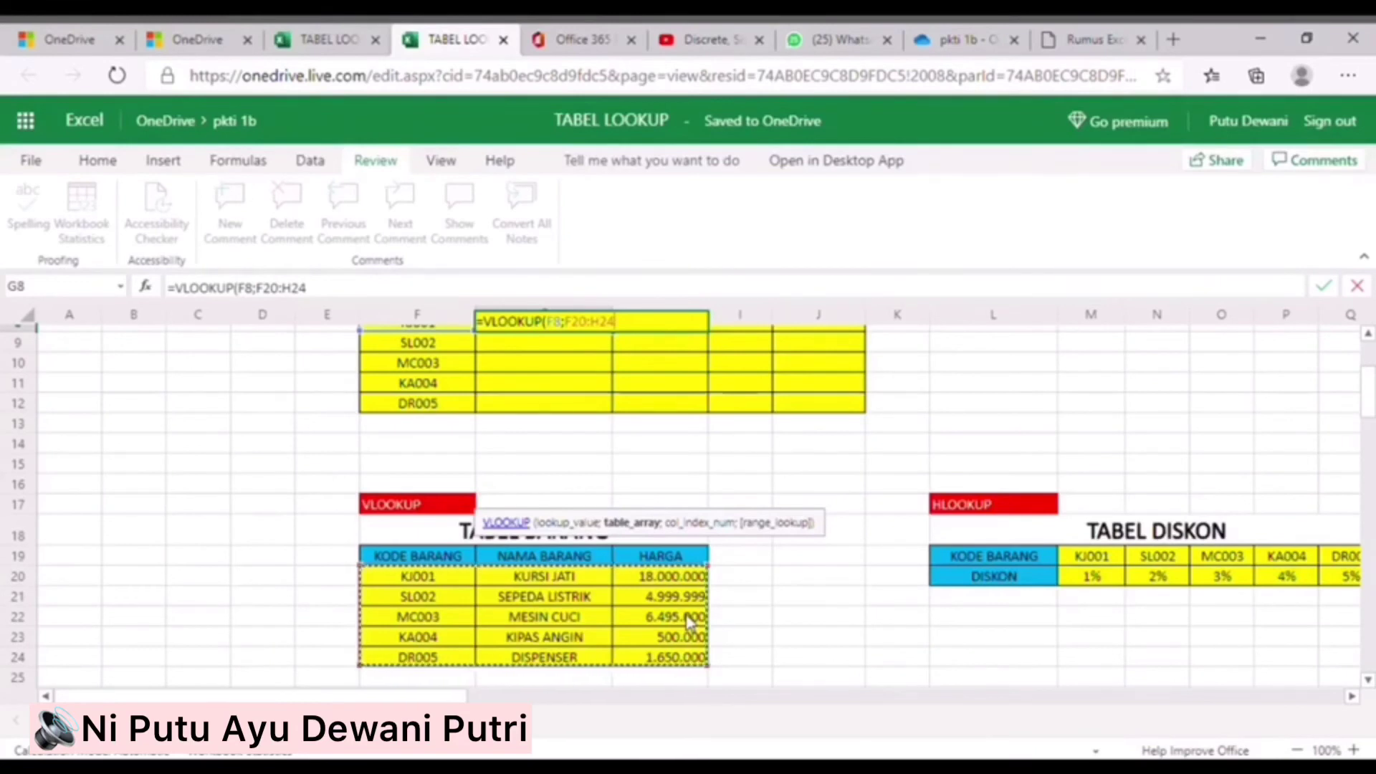
key("F4")
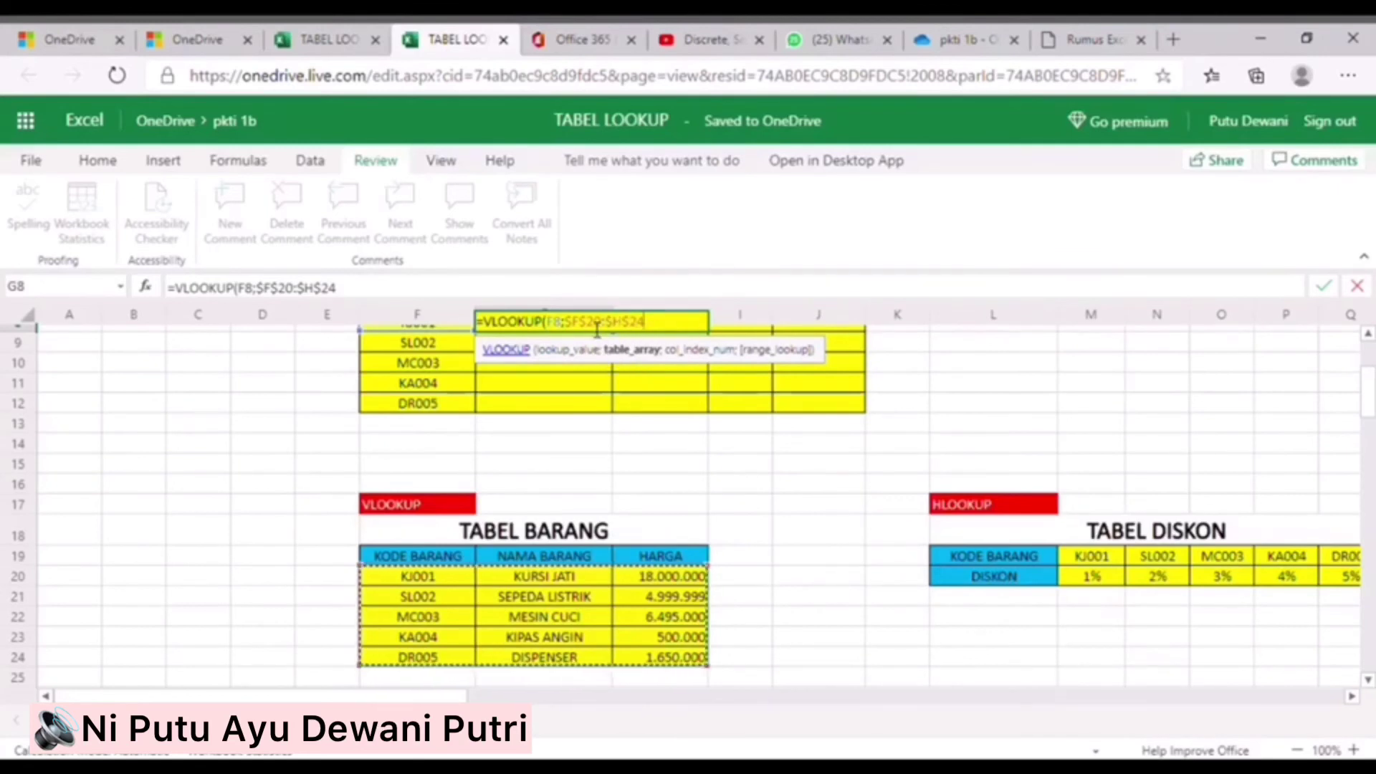
type(";")
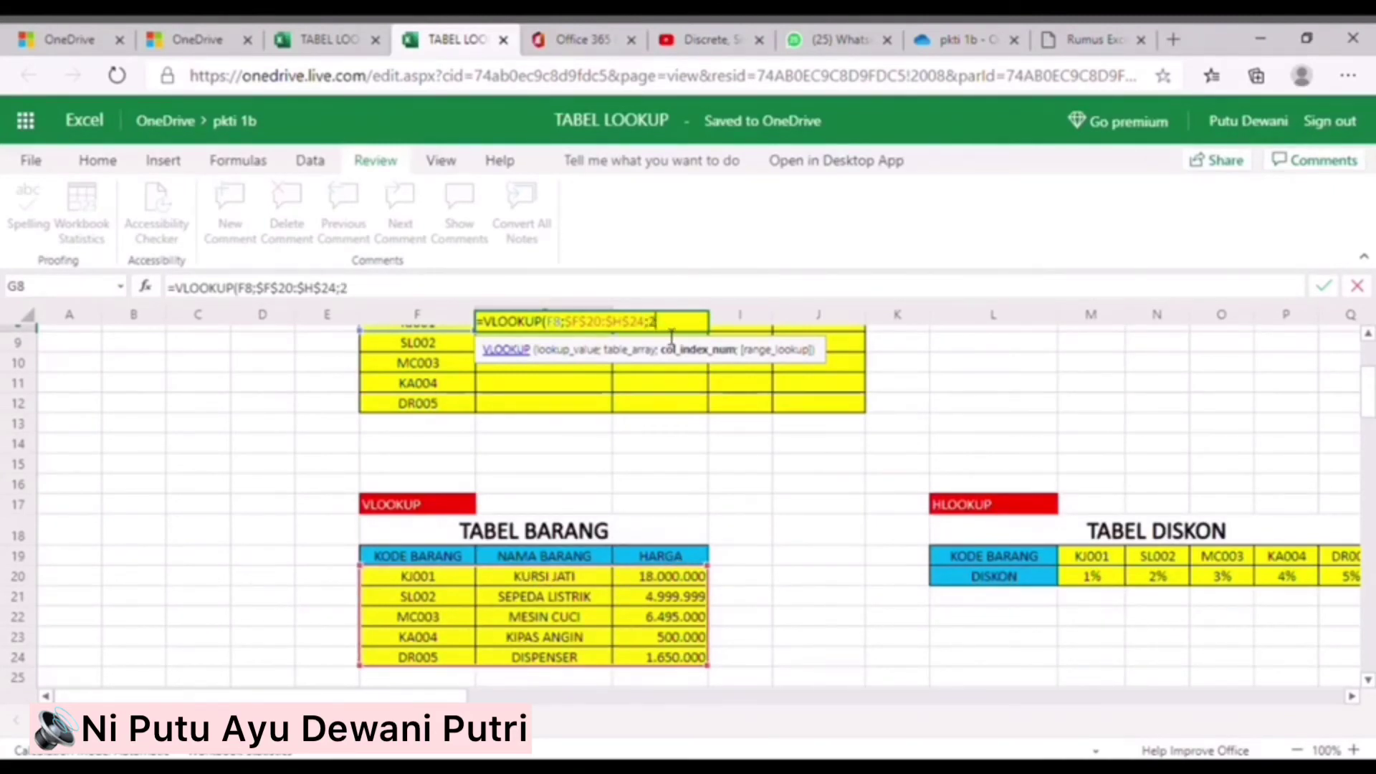
type("2;FALSE")
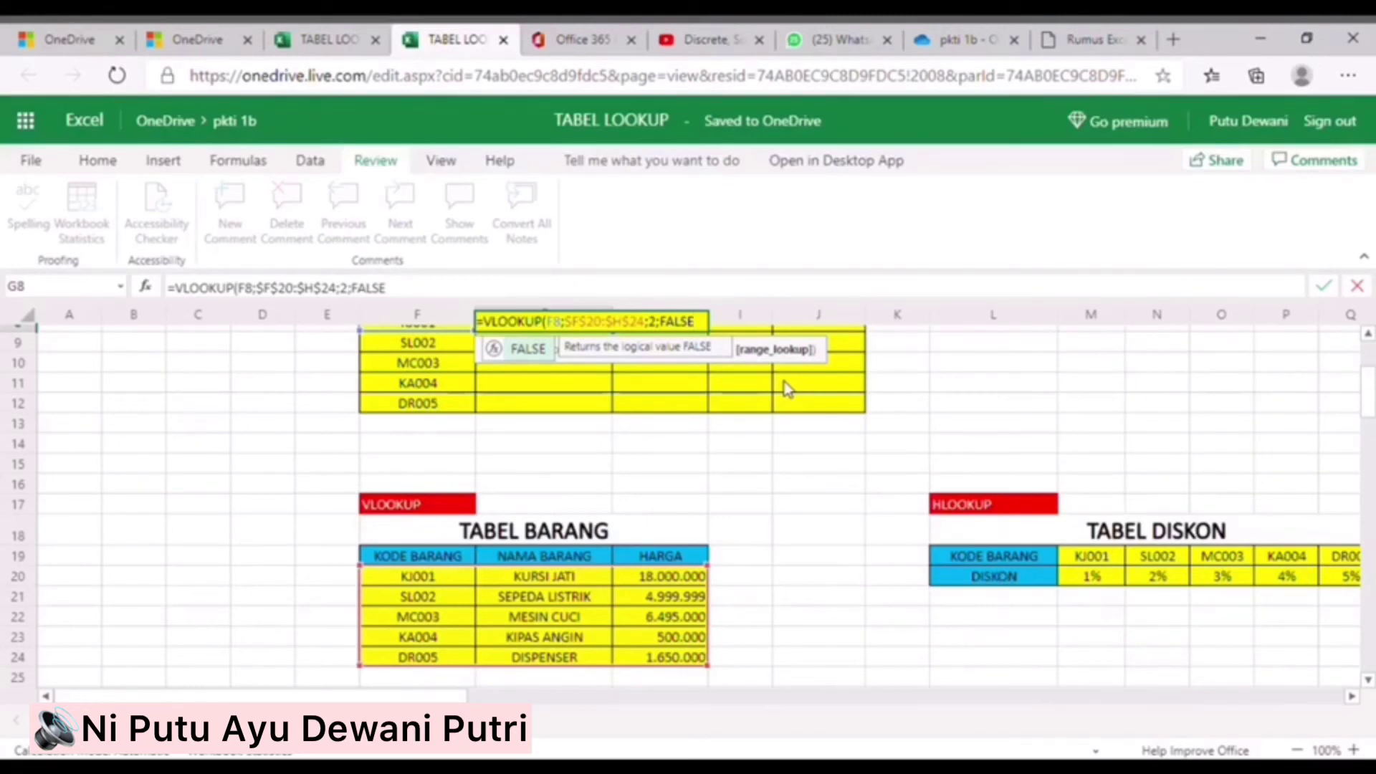
key("Return")
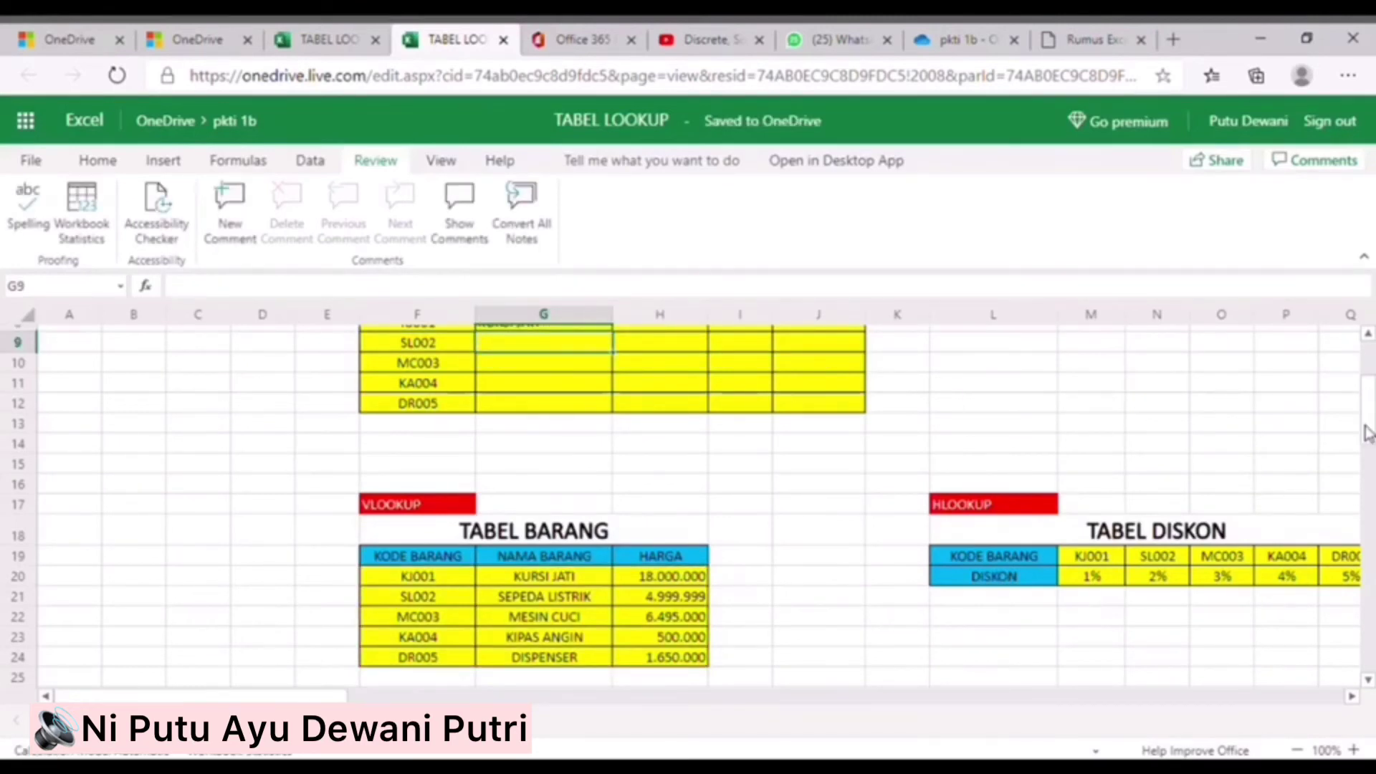
Step: Fill the VLOOKUP formula from G8 down through G12 in the NAMA BARANG column
left_click_drag(1365, 430, 1366, 399)
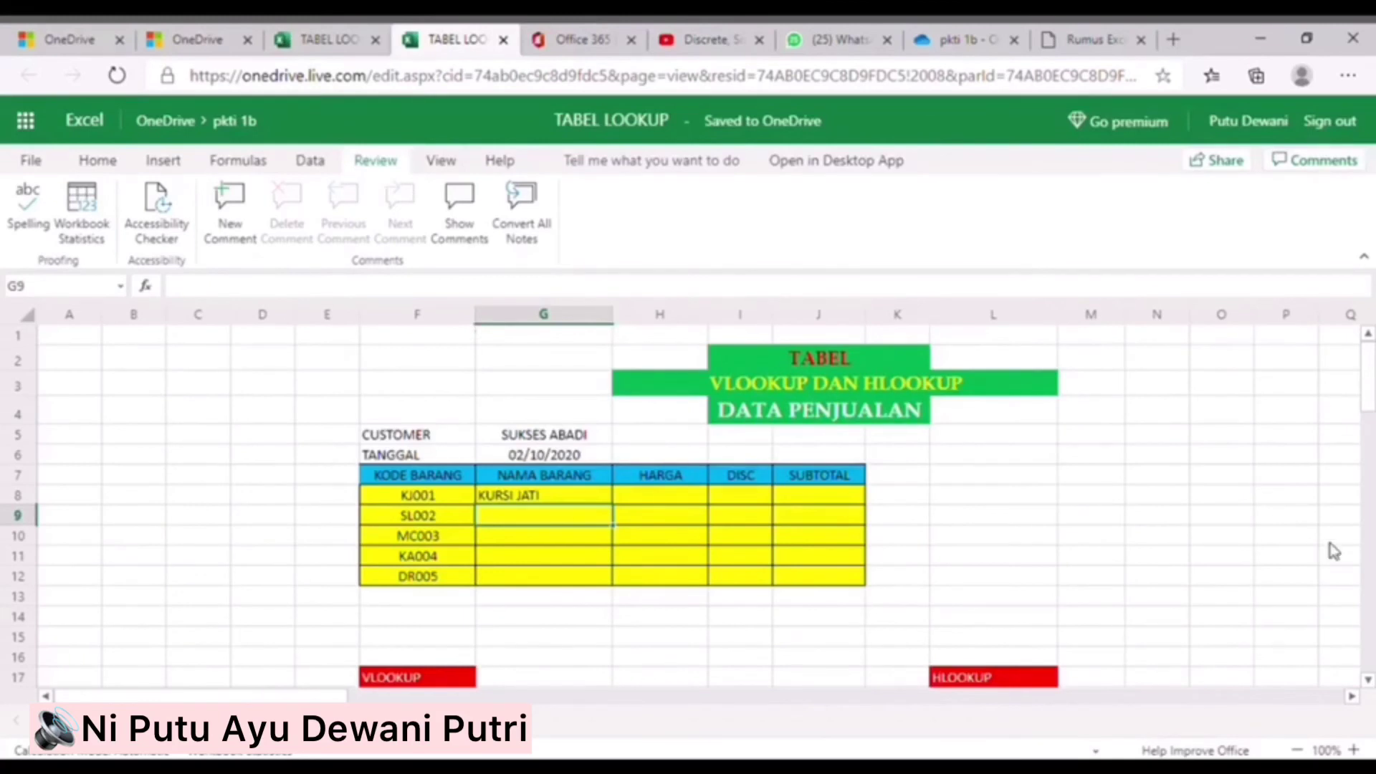
mouse_move(1370, 402)
left_mouse_down()
mouse_move(1369, 427)
mouse_move(1370, 408)
left_mouse_up()
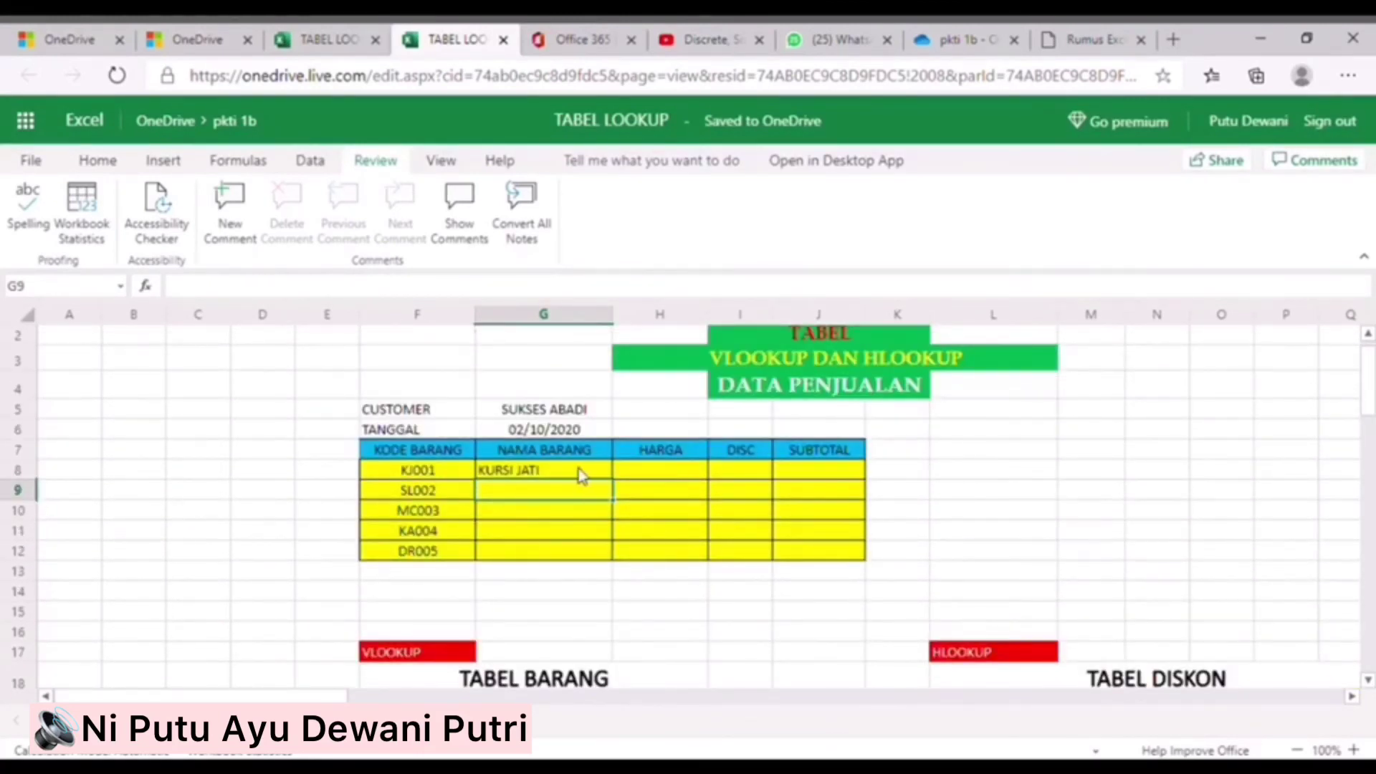
left_click(582, 472)
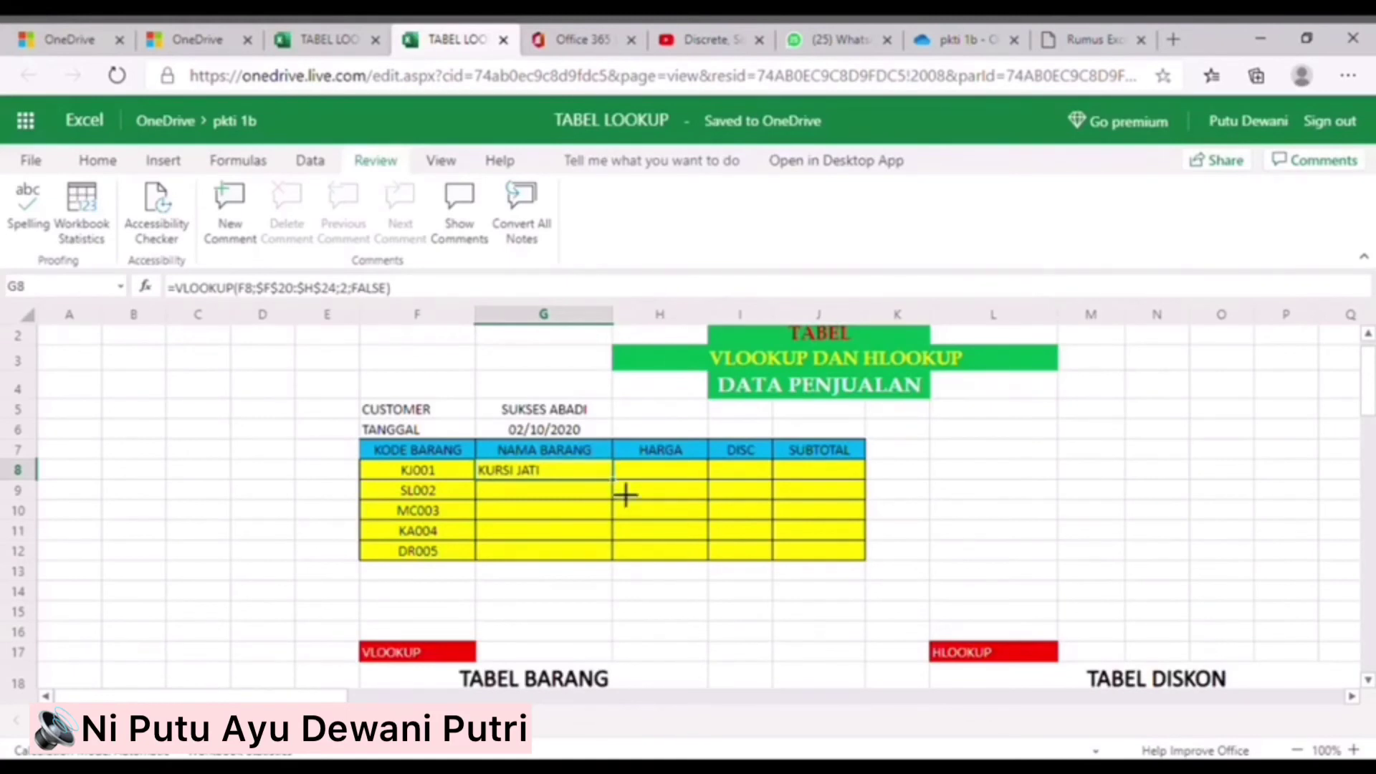
left_click_drag(625, 495, 617, 556)
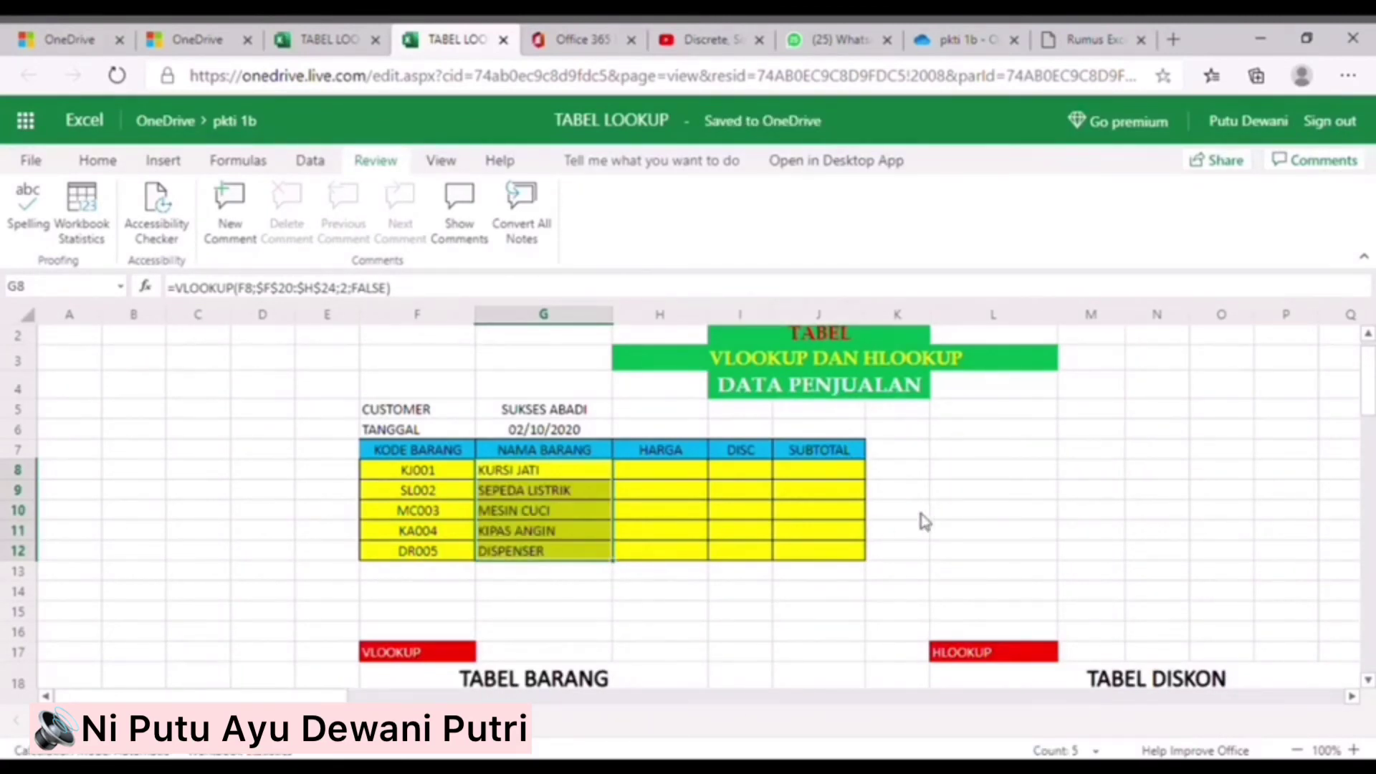
left_click(976, 513)
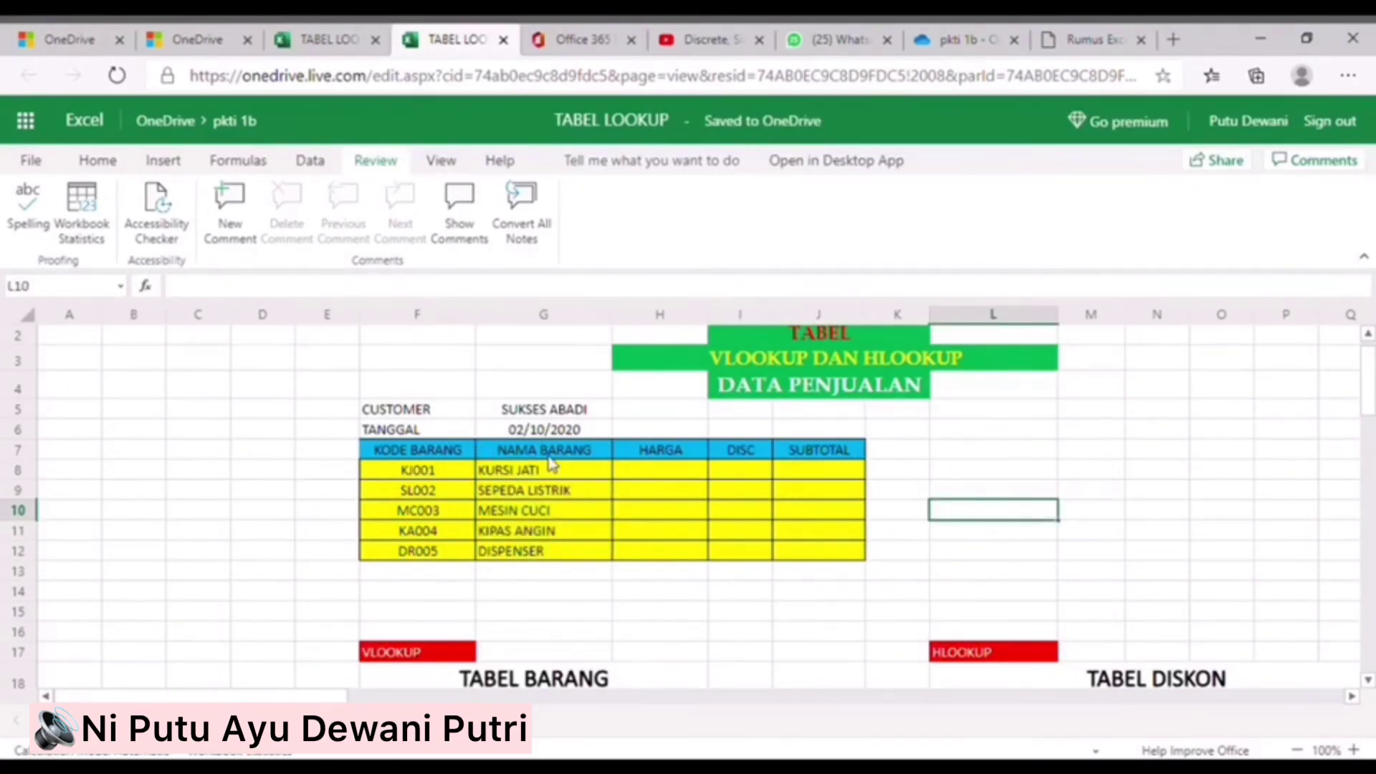
Step: Start a VLOOKUP formula in H8 under HARGA with F8 as the lookup value
mouse_move(1370, 367)
left_mouse_down()
mouse_move(1373, 396)
mouse_move(1363, 357)
left_mouse_up()
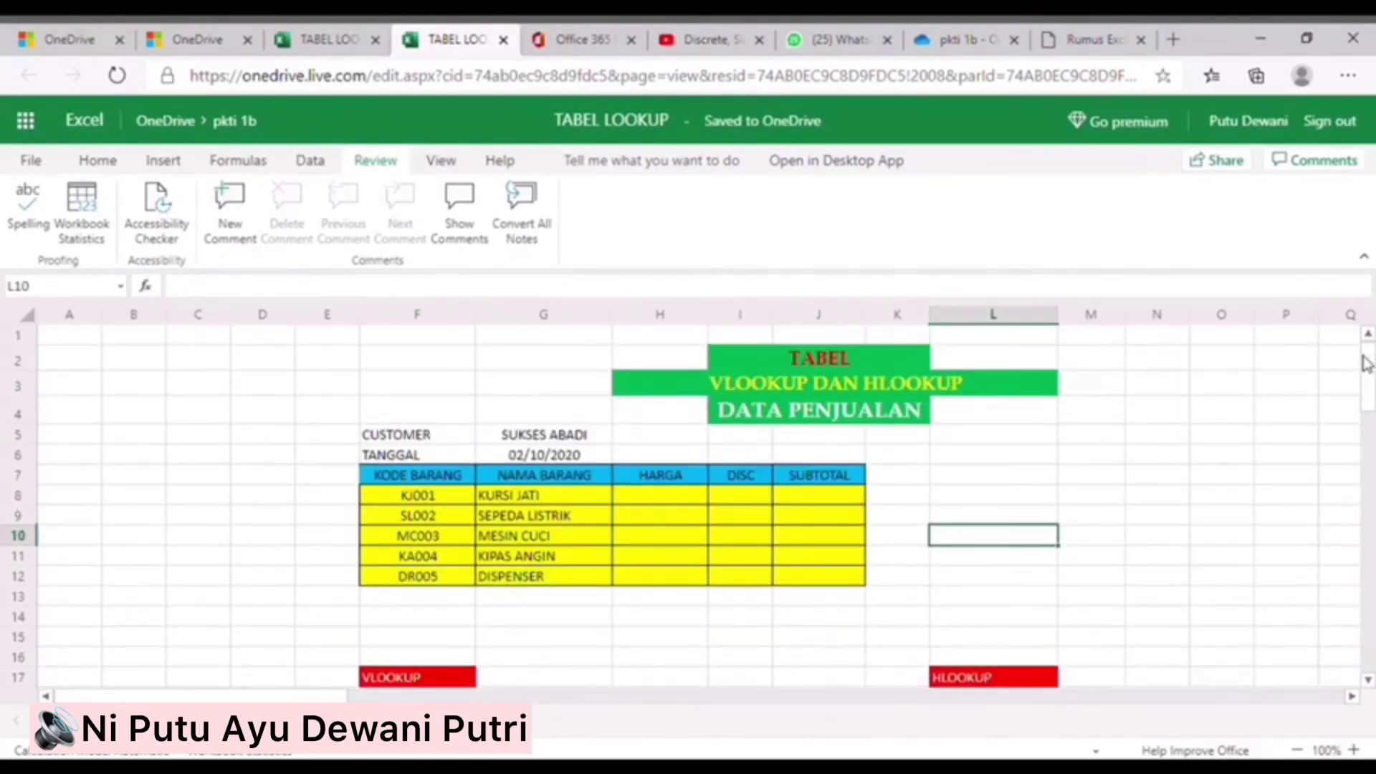
left_click(658, 502)
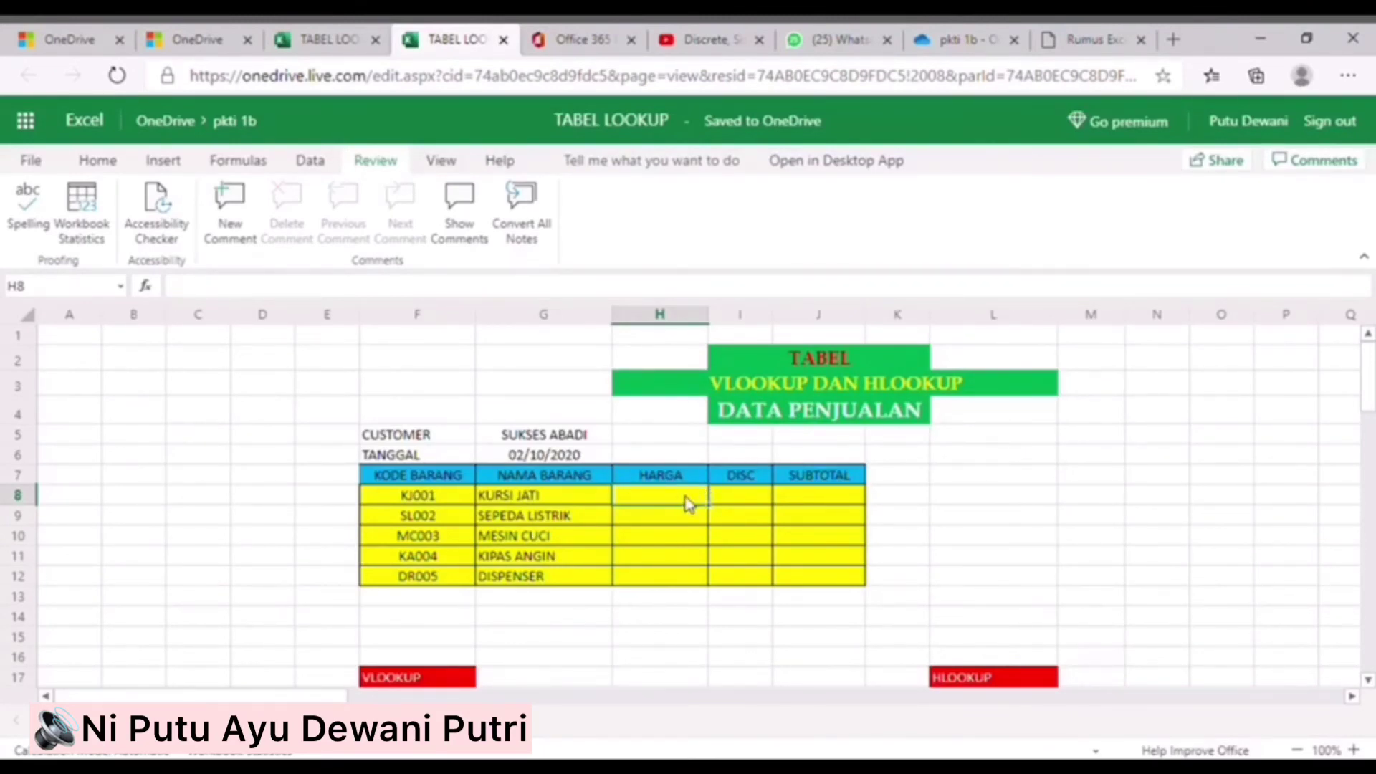
type("=V")
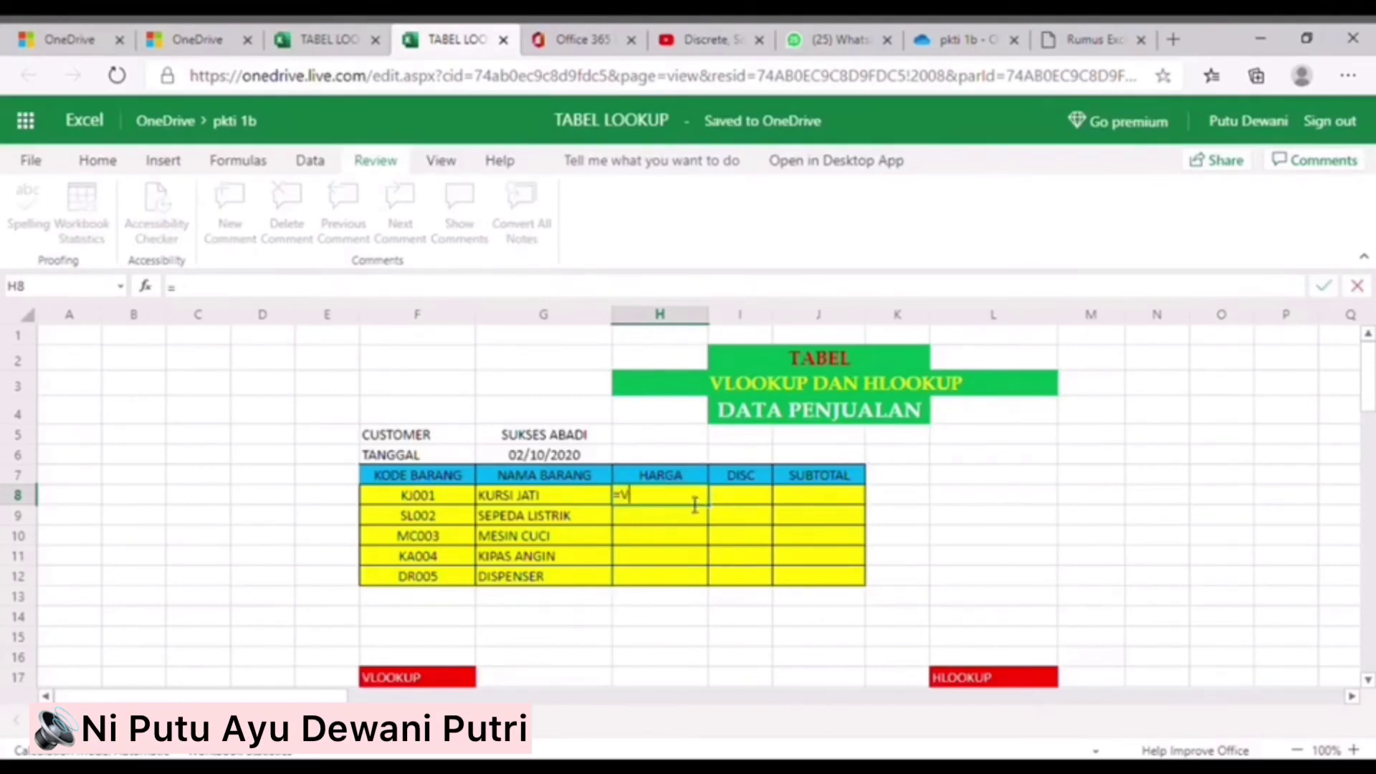
type("LOOKU")
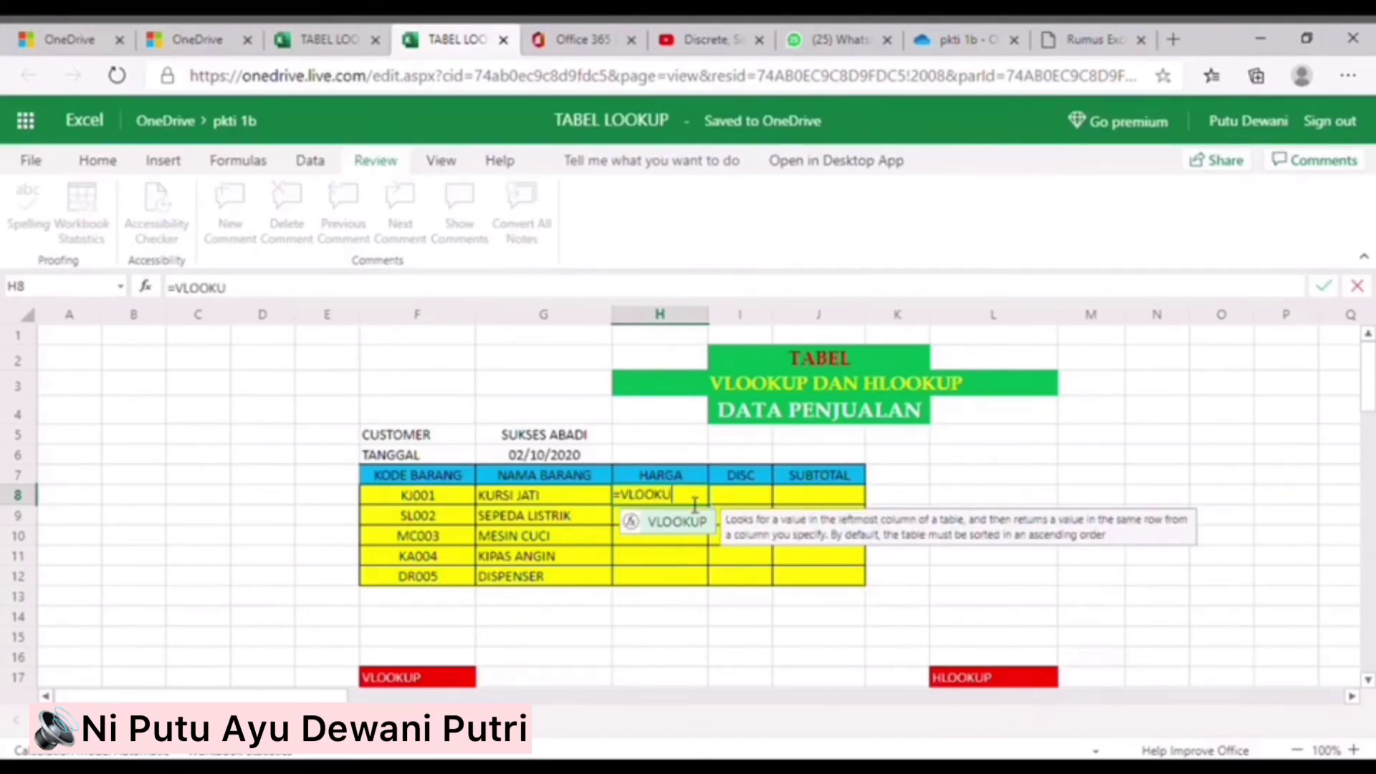
type("P(")
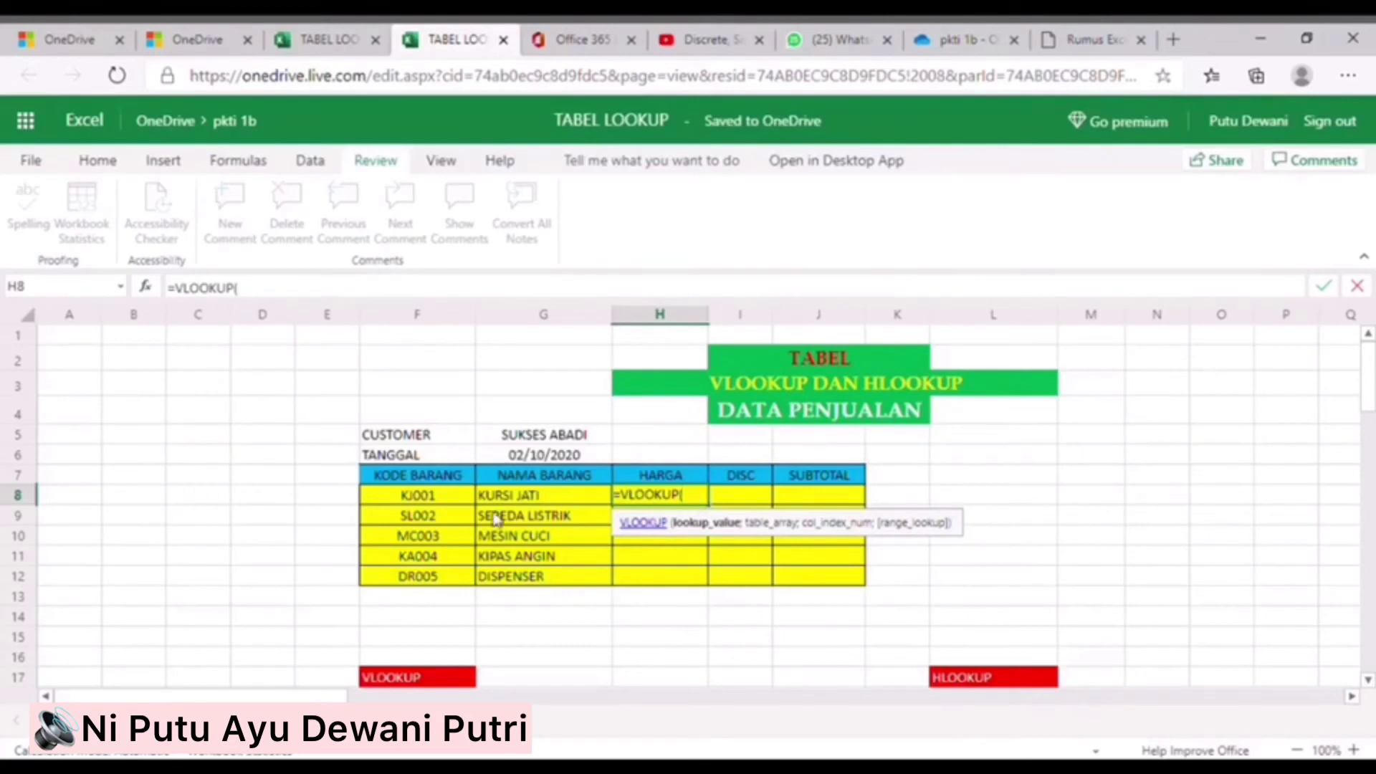
left_click(428, 494)
type(";")
Step: Complete the H8 formula with the absolute range $F$20:$H$24, column index 3 and FALSE as range lookup
left_click_drag(1369, 391, 1368, 430)
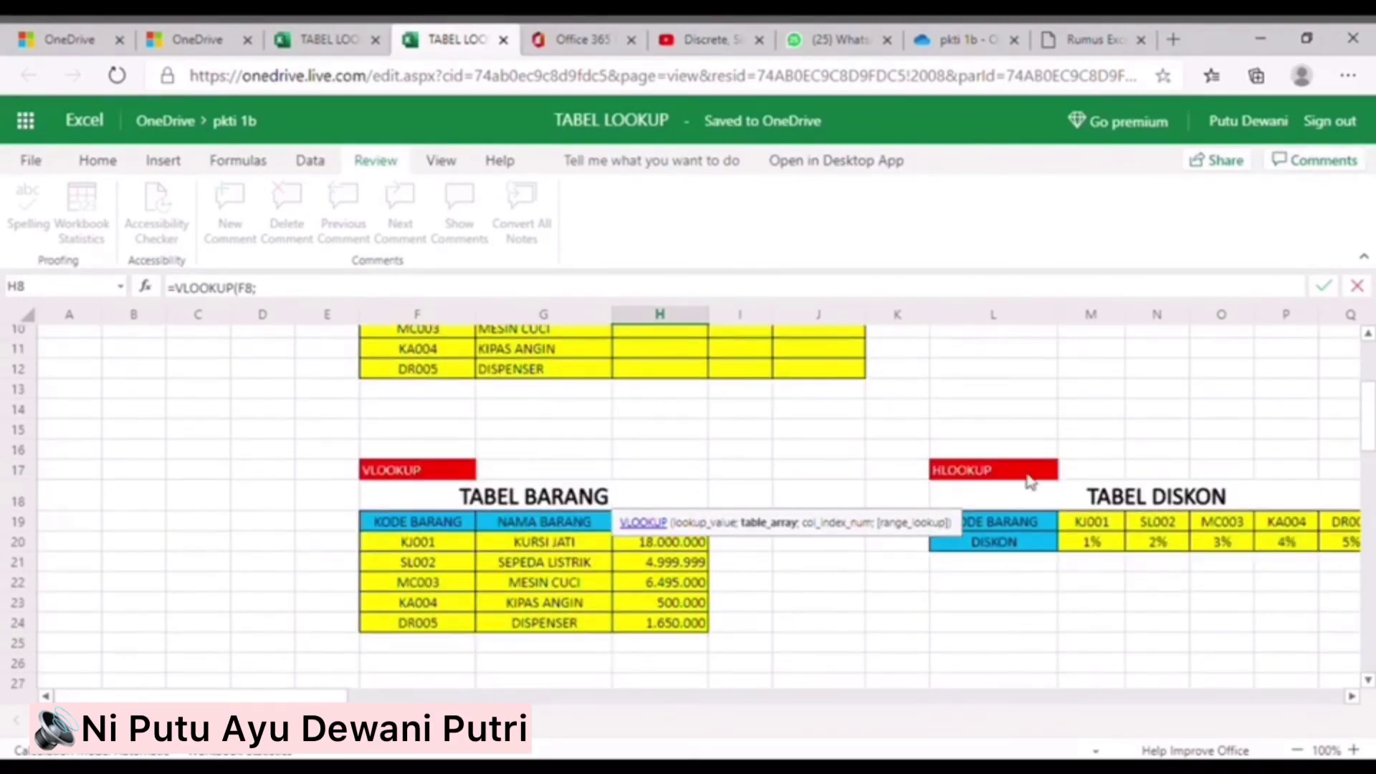
left_click_drag(484, 558, 645, 614)
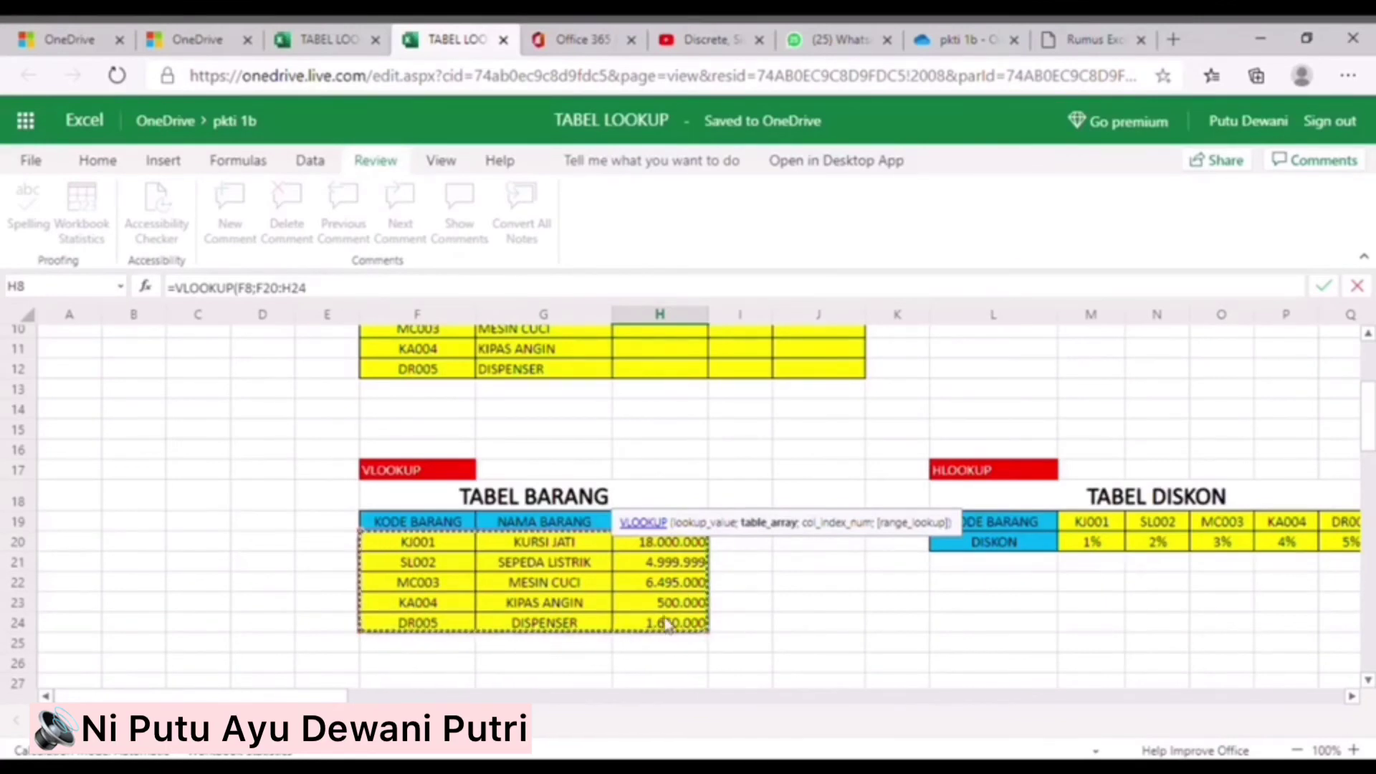
key("F4")
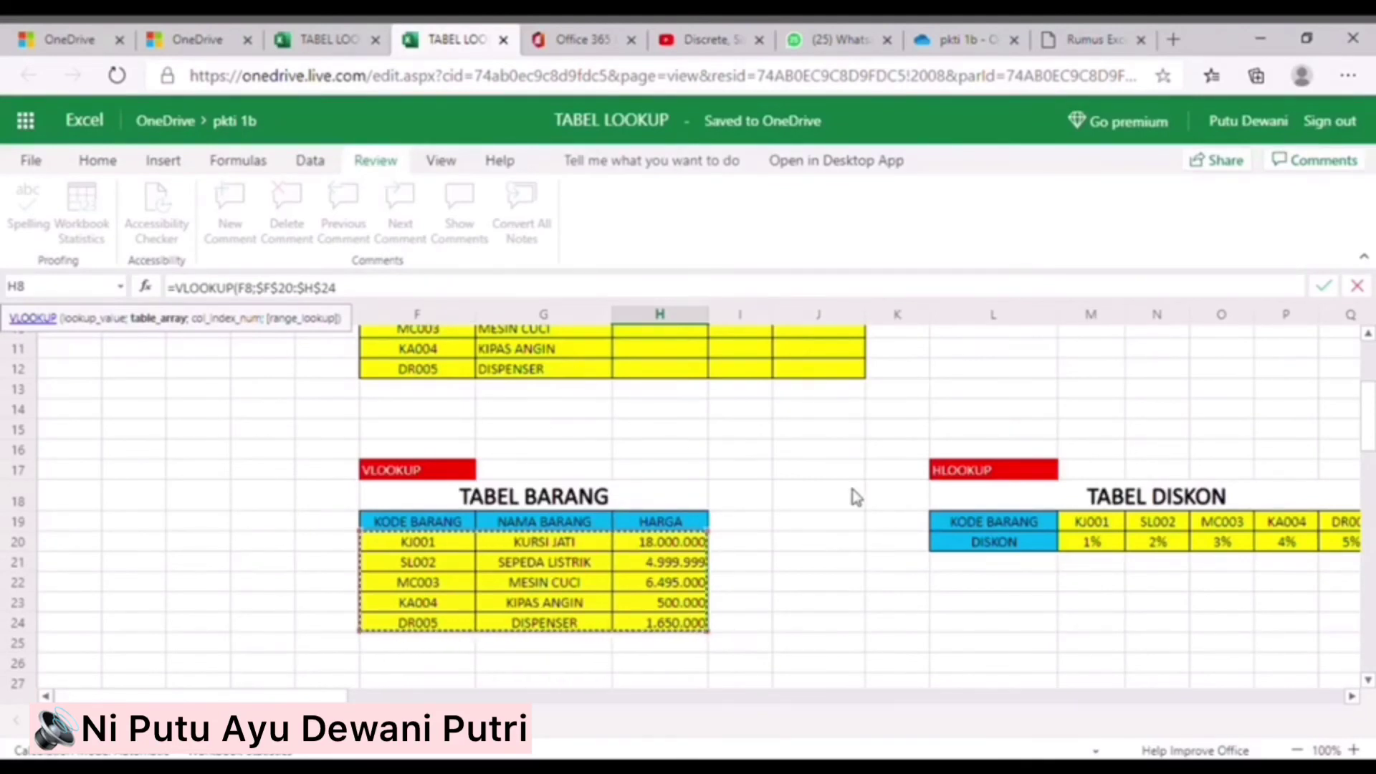
scroll(1073, 461, "up", 3)
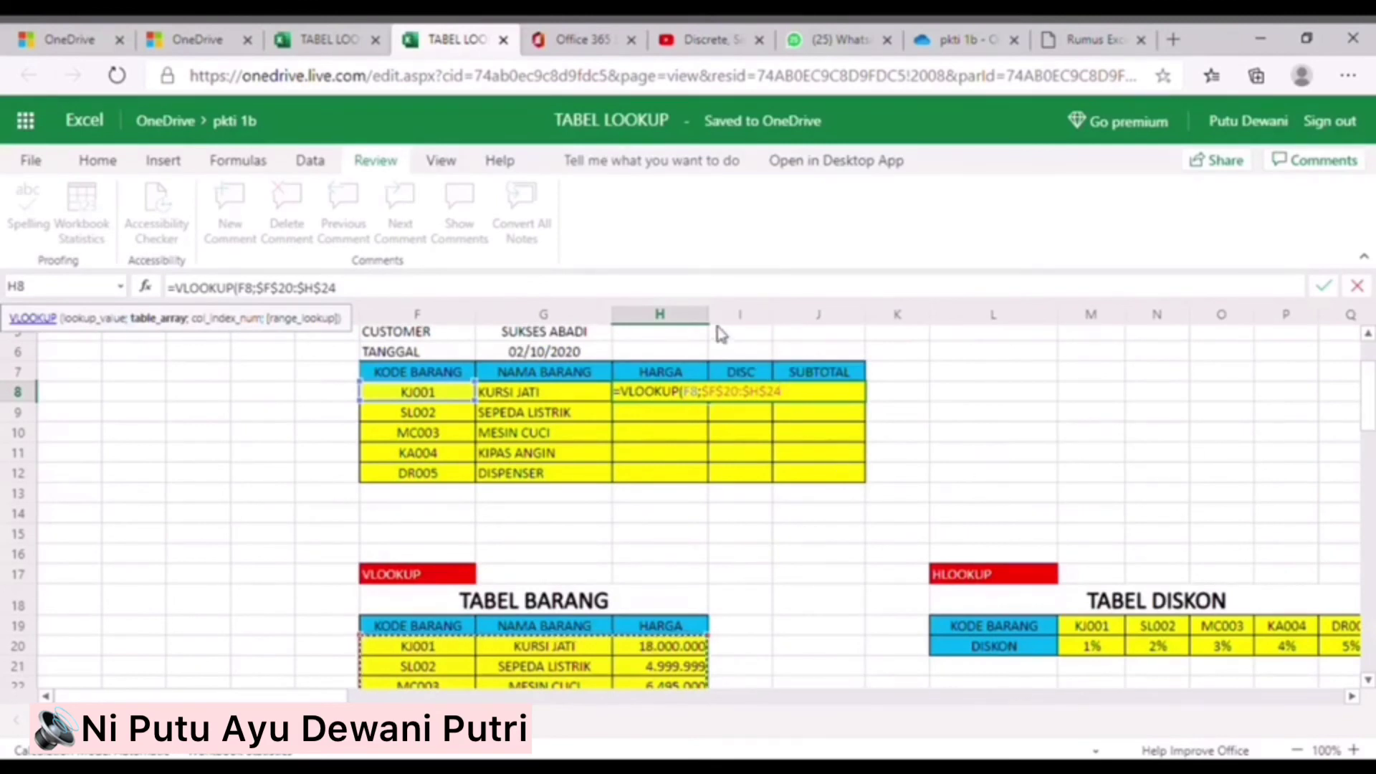
type(";")
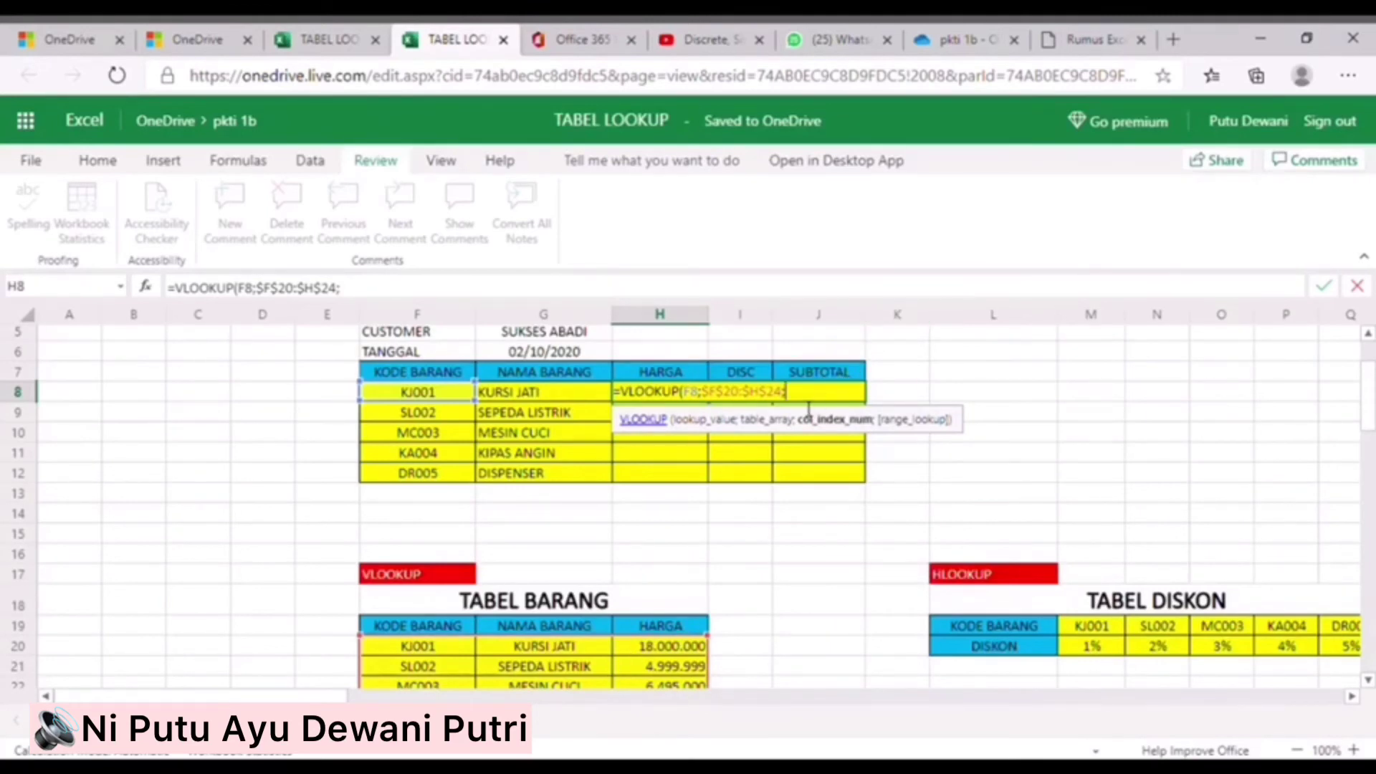
type("3;")
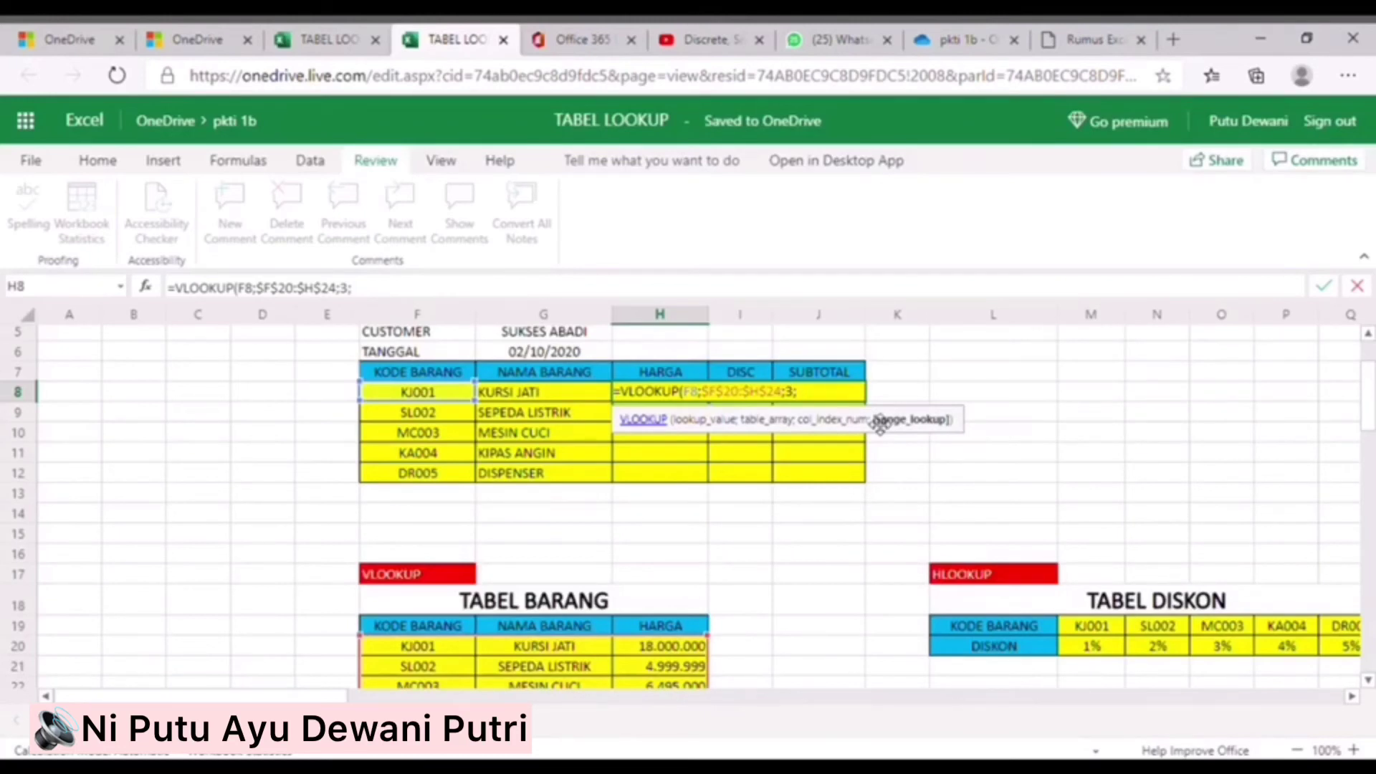
type("FALSE")
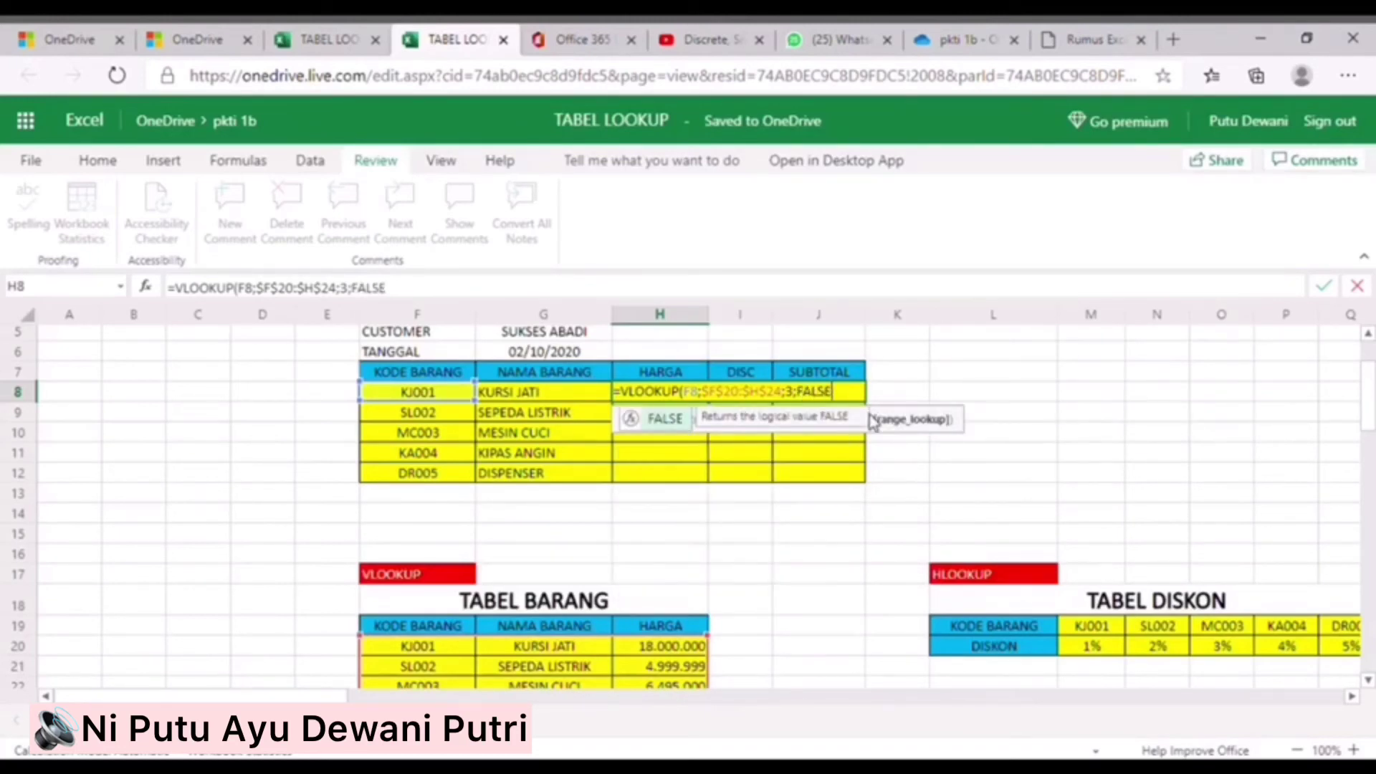
key("Return")
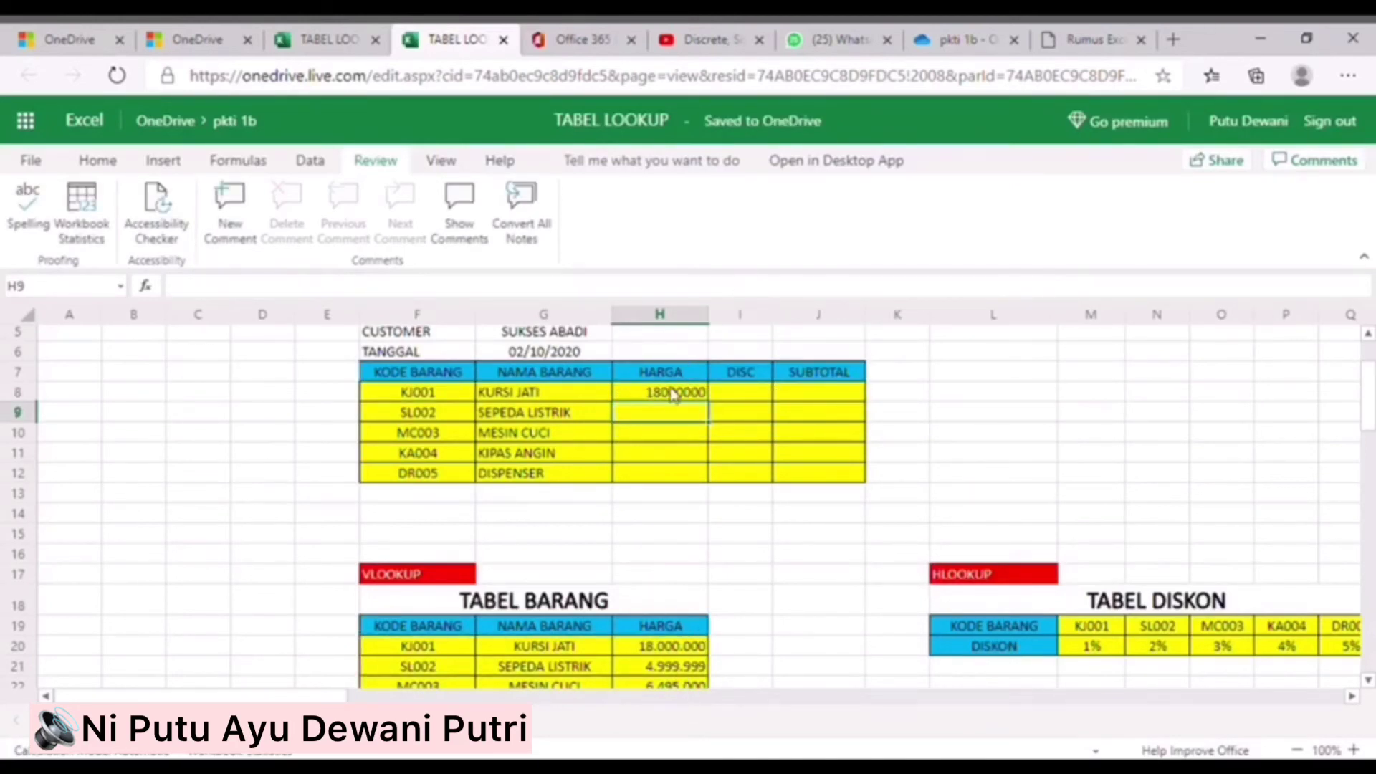
Step: Fill the VLOOKUP formula from H8 down through H12 in the HARGA column
left_click(701, 397)
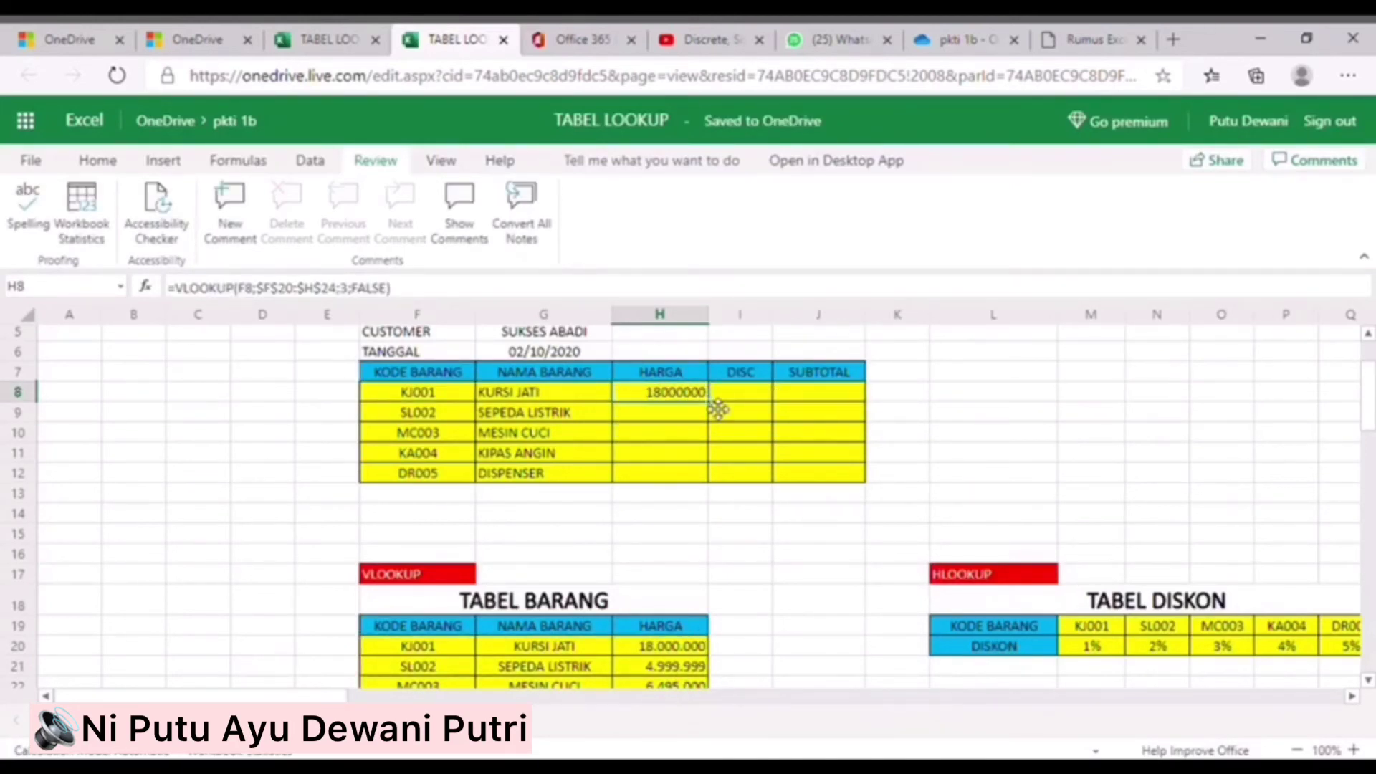
left_click_drag(723, 417, 720, 480)
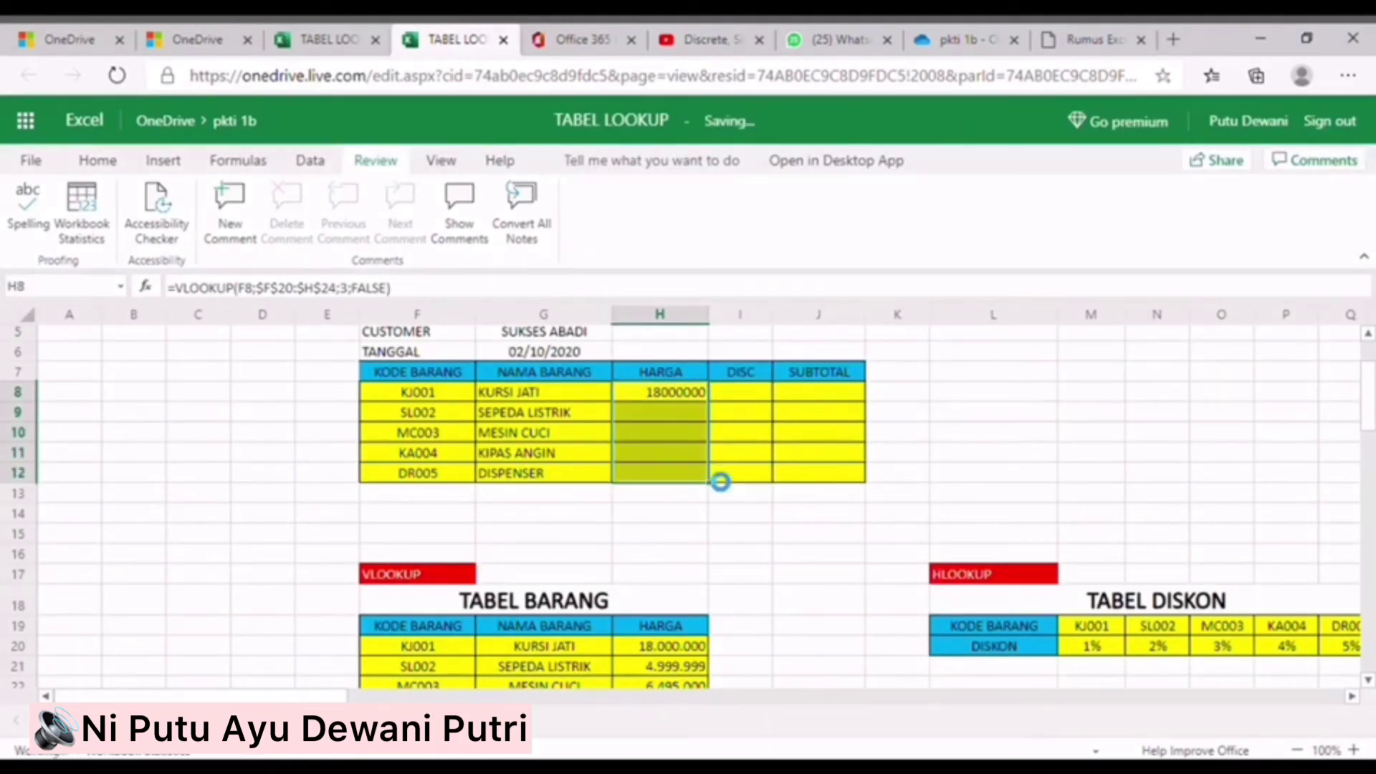
left_click(781, 498)
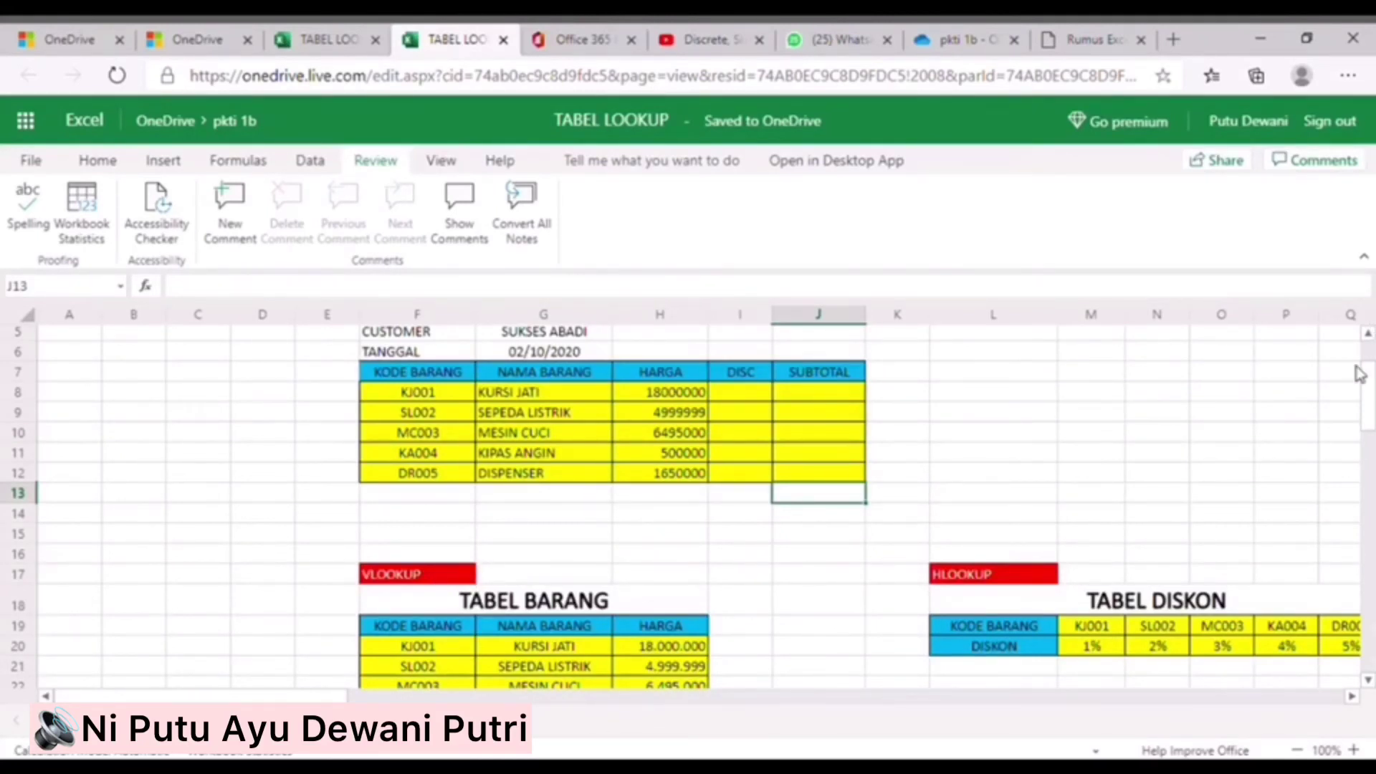
scroll(1369, 400, "up", 2)
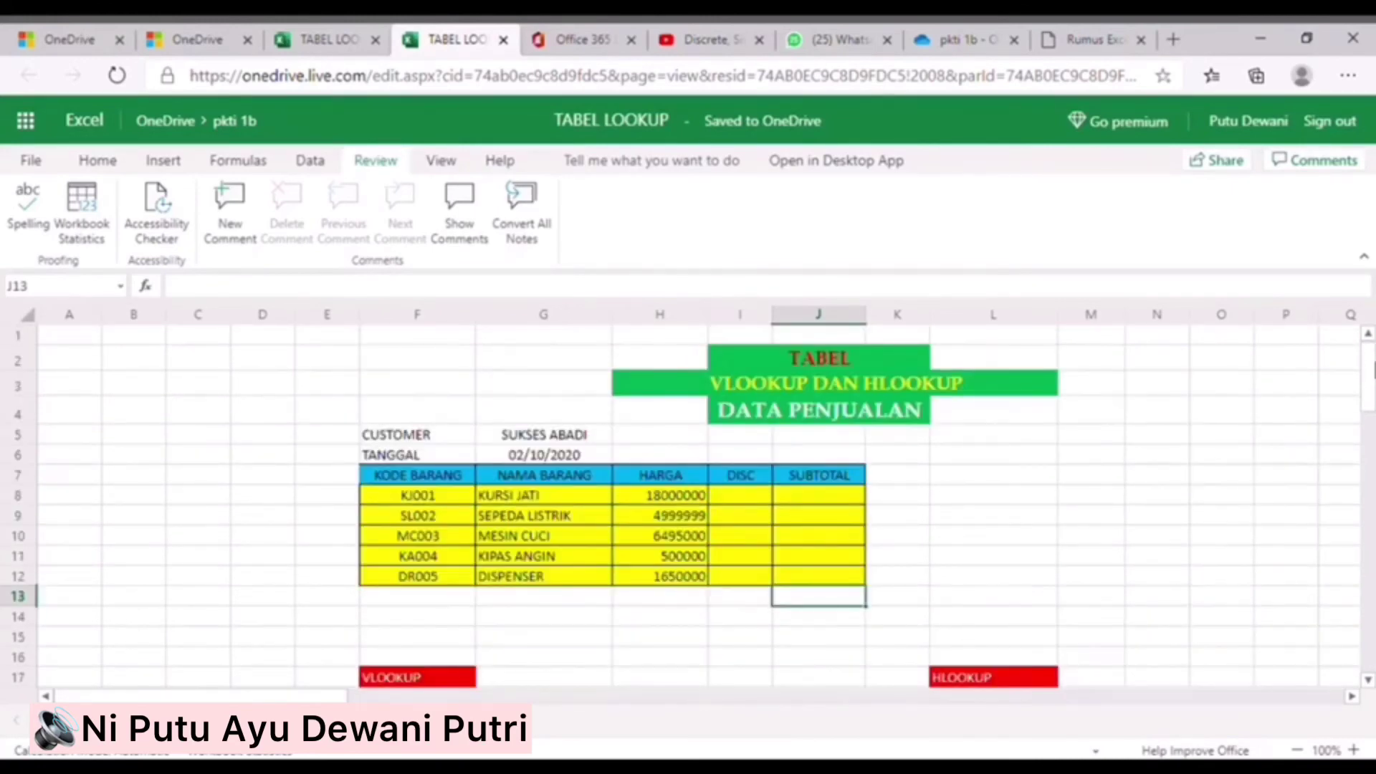
Step: Examine the header row and the KODE BARANG entries of the VLOOKUP reference table
scroll(1368, 400, "down", 4)
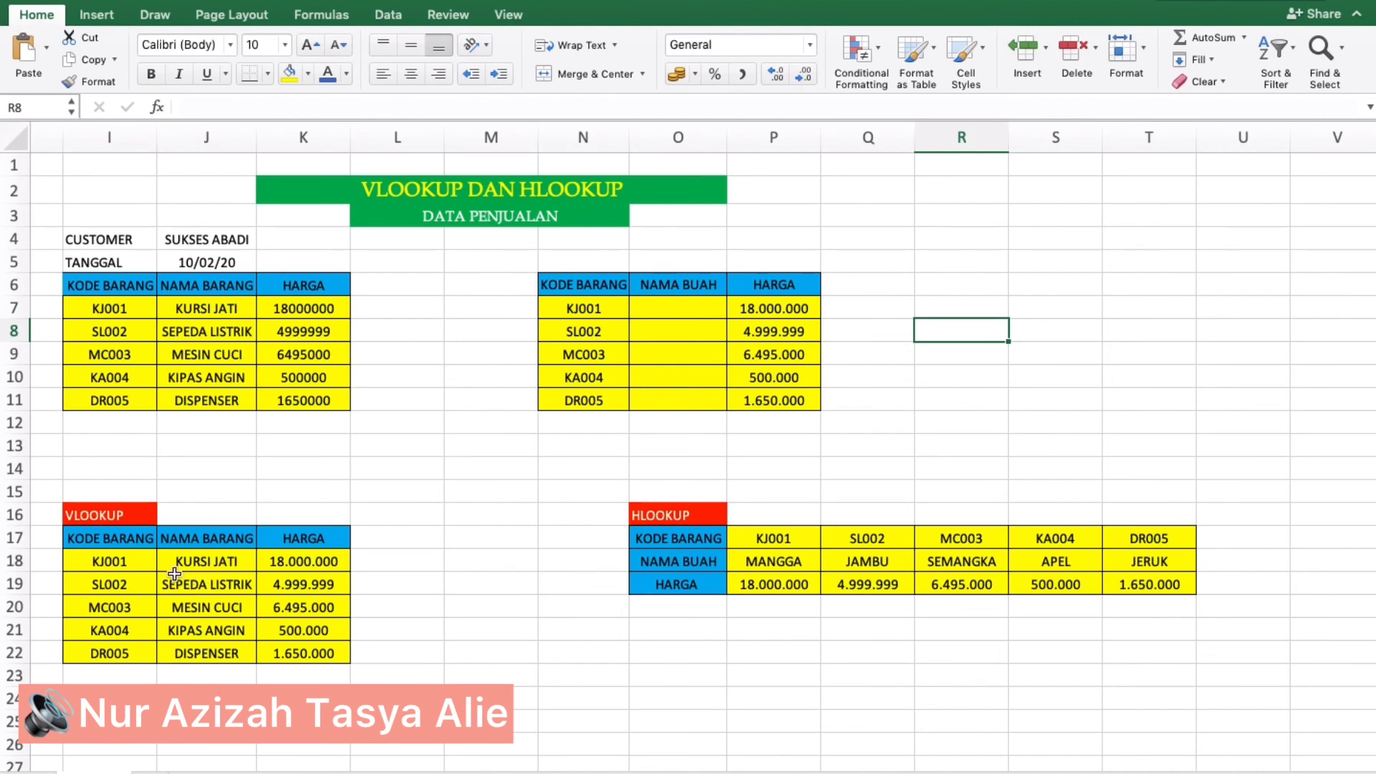
left_click(134, 540)
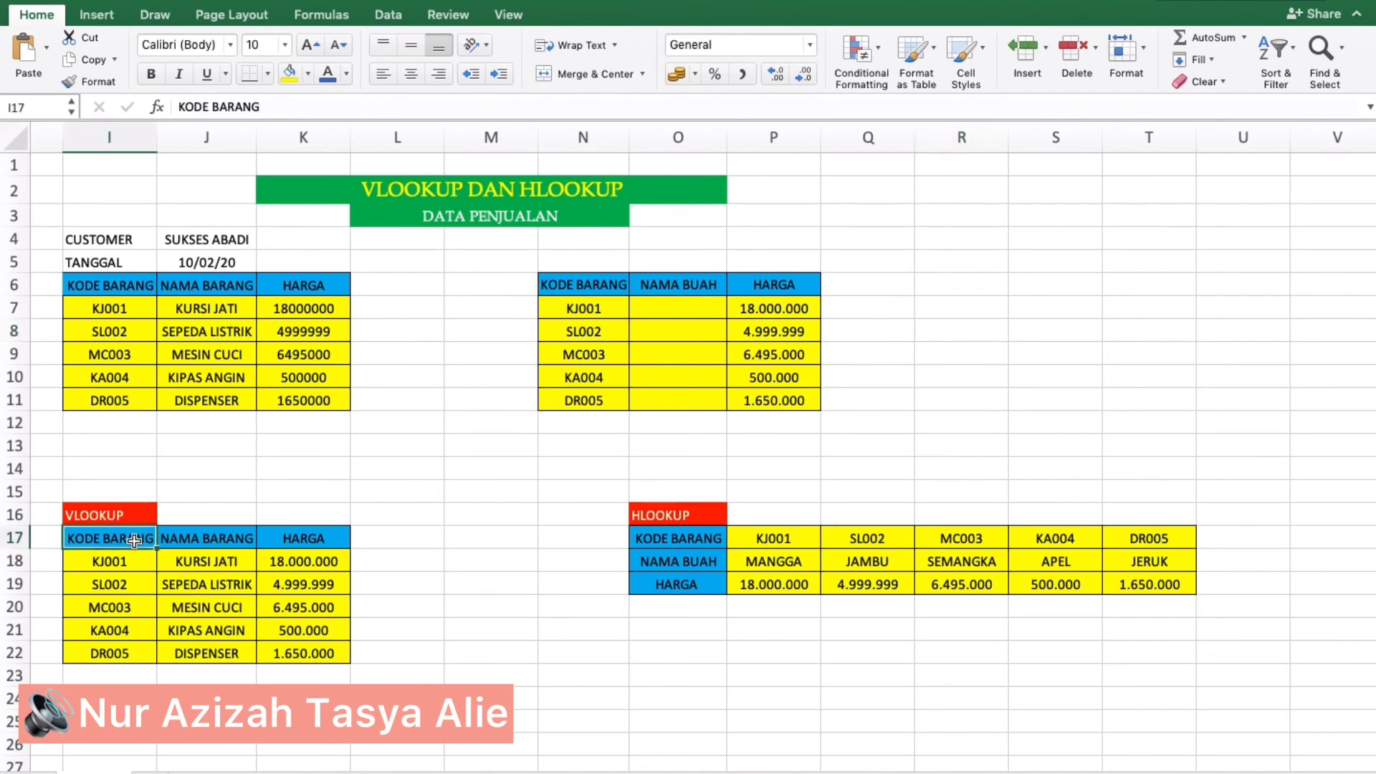
left_click(208, 538)
left_click(291, 538)
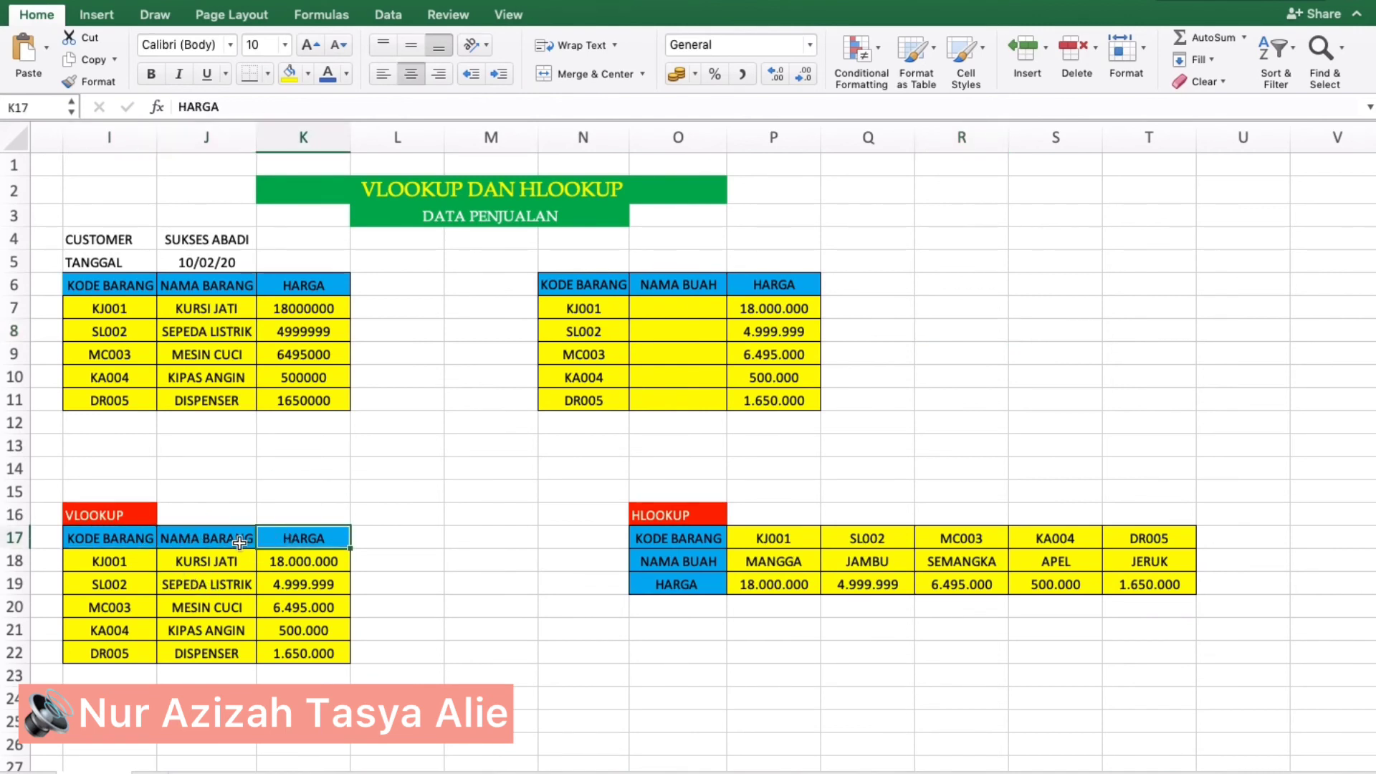
left_click(125, 562)
left_click(124, 602)
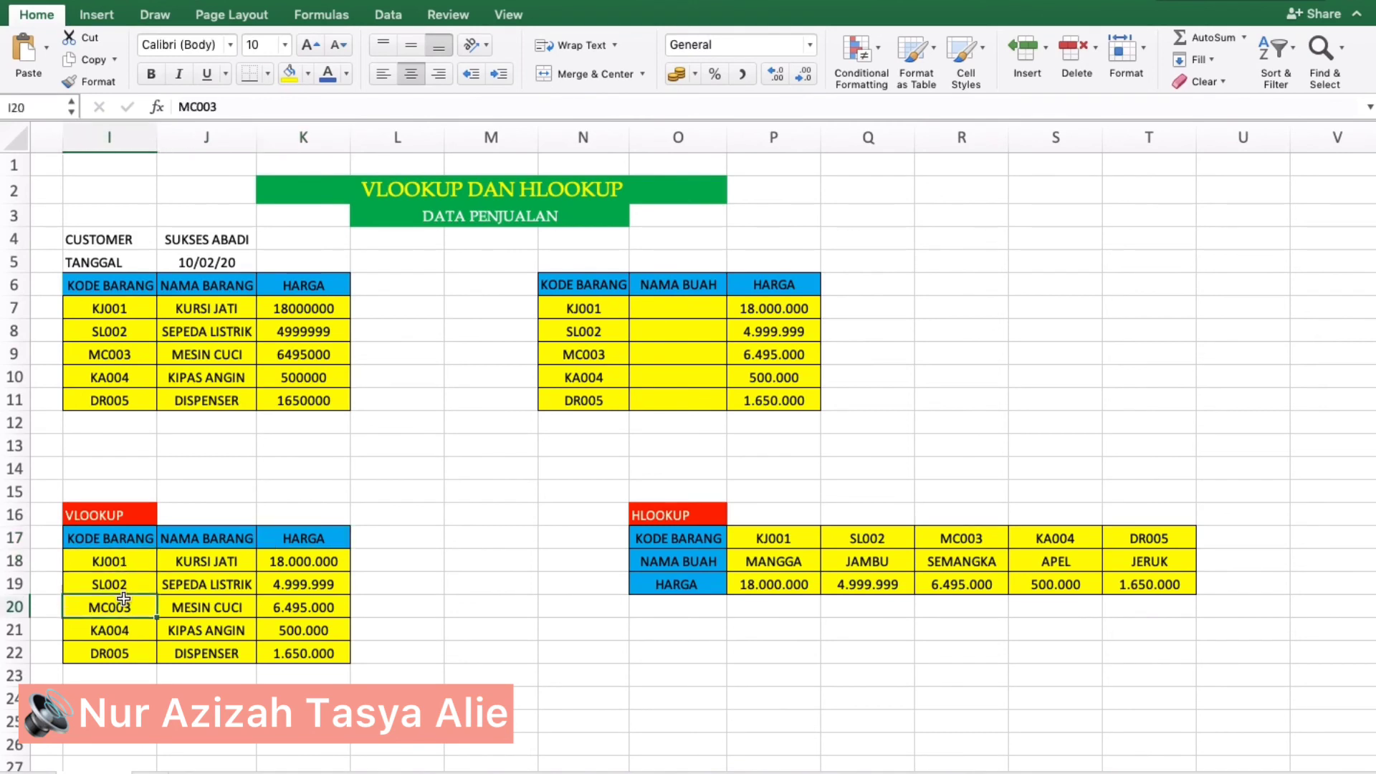
left_click(124, 638)
left_click(124, 645)
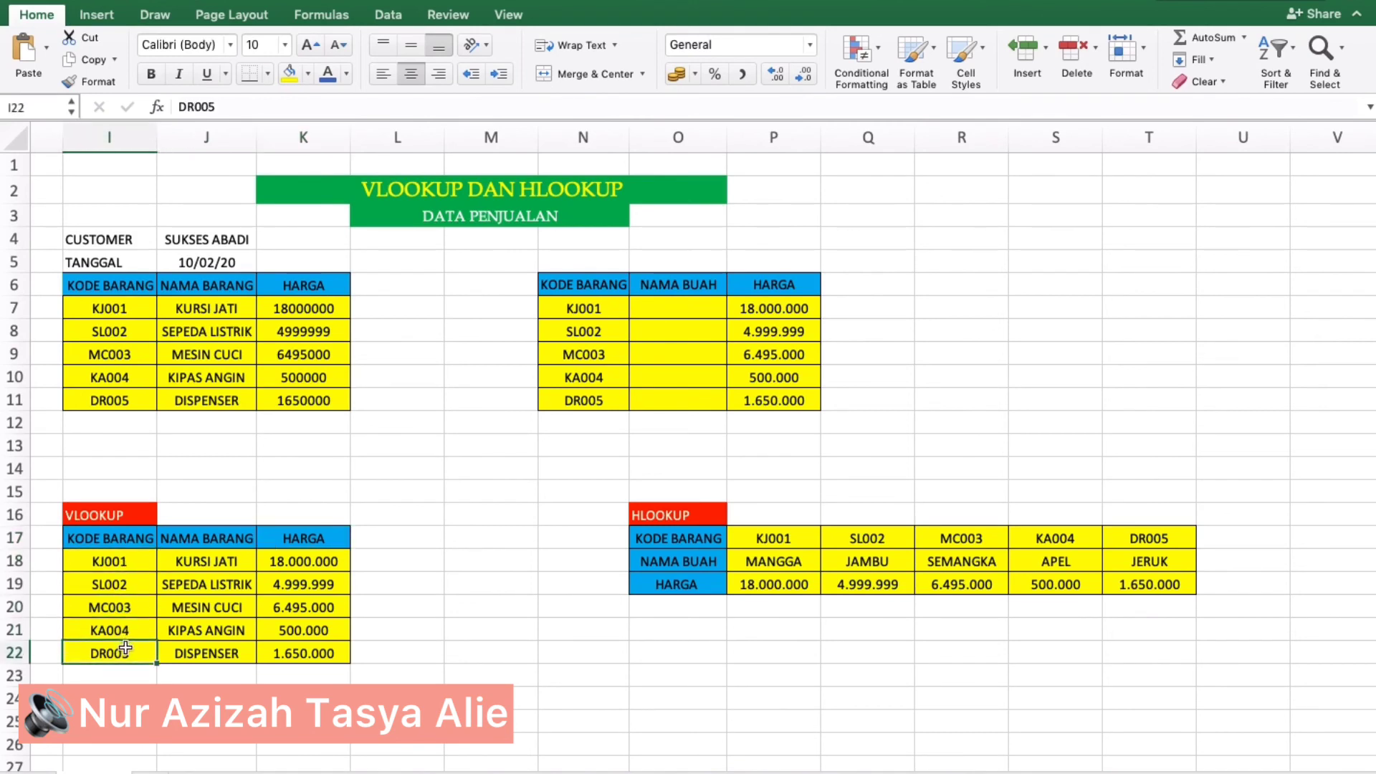
Step: Examine the header column and the KODE BARANG entries in row 17 of the HLOOKUP reference table
left_click(635, 544)
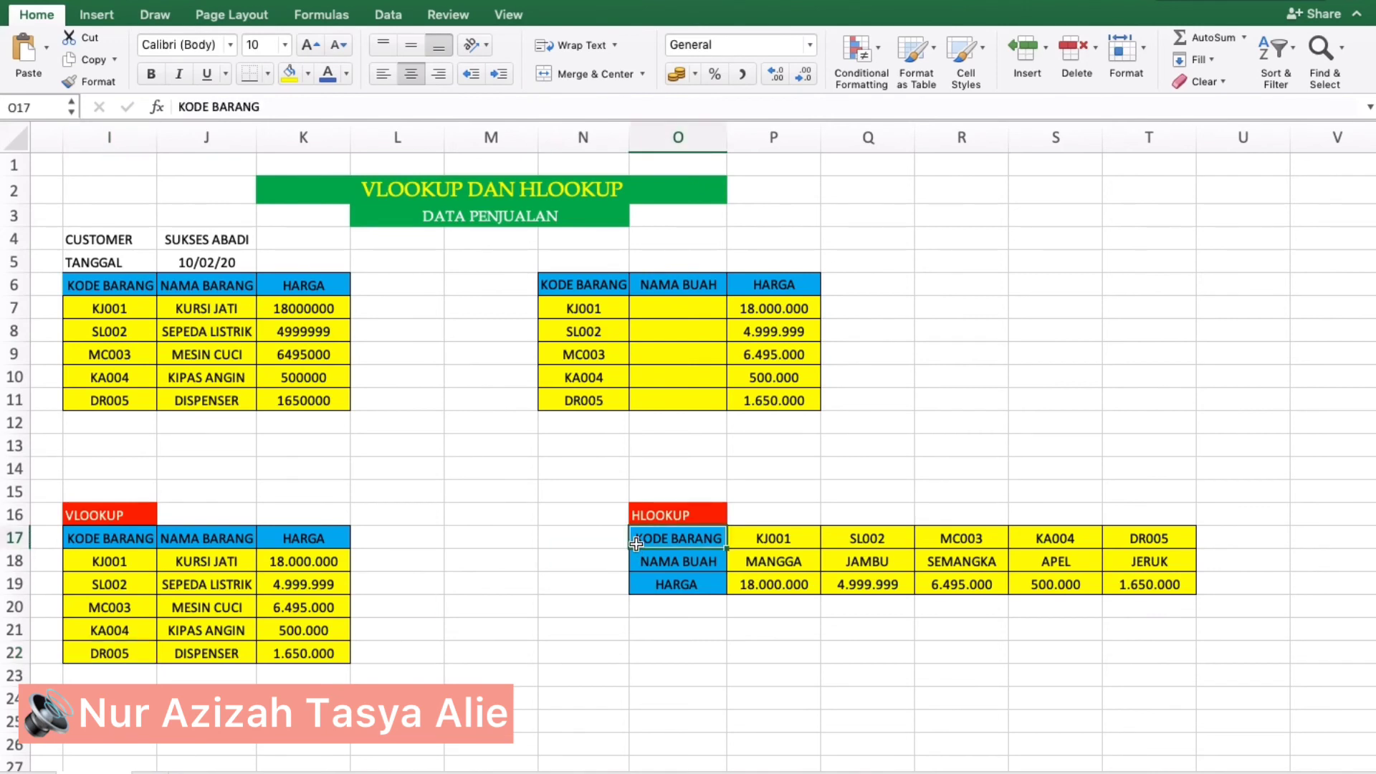
left_click(646, 564)
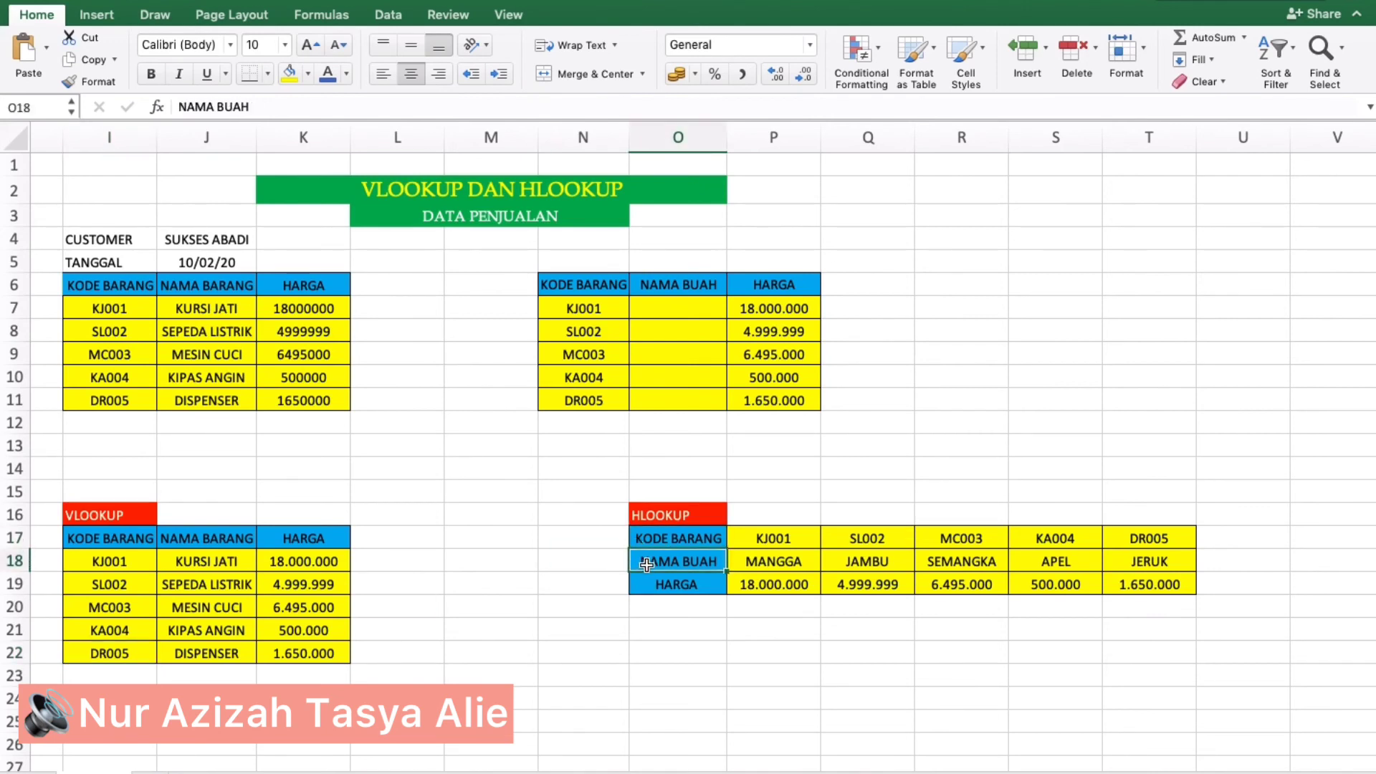
left_click(776, 536)
left_click(868, 539)
left_click(971, 533)
left_click(1035, 537)
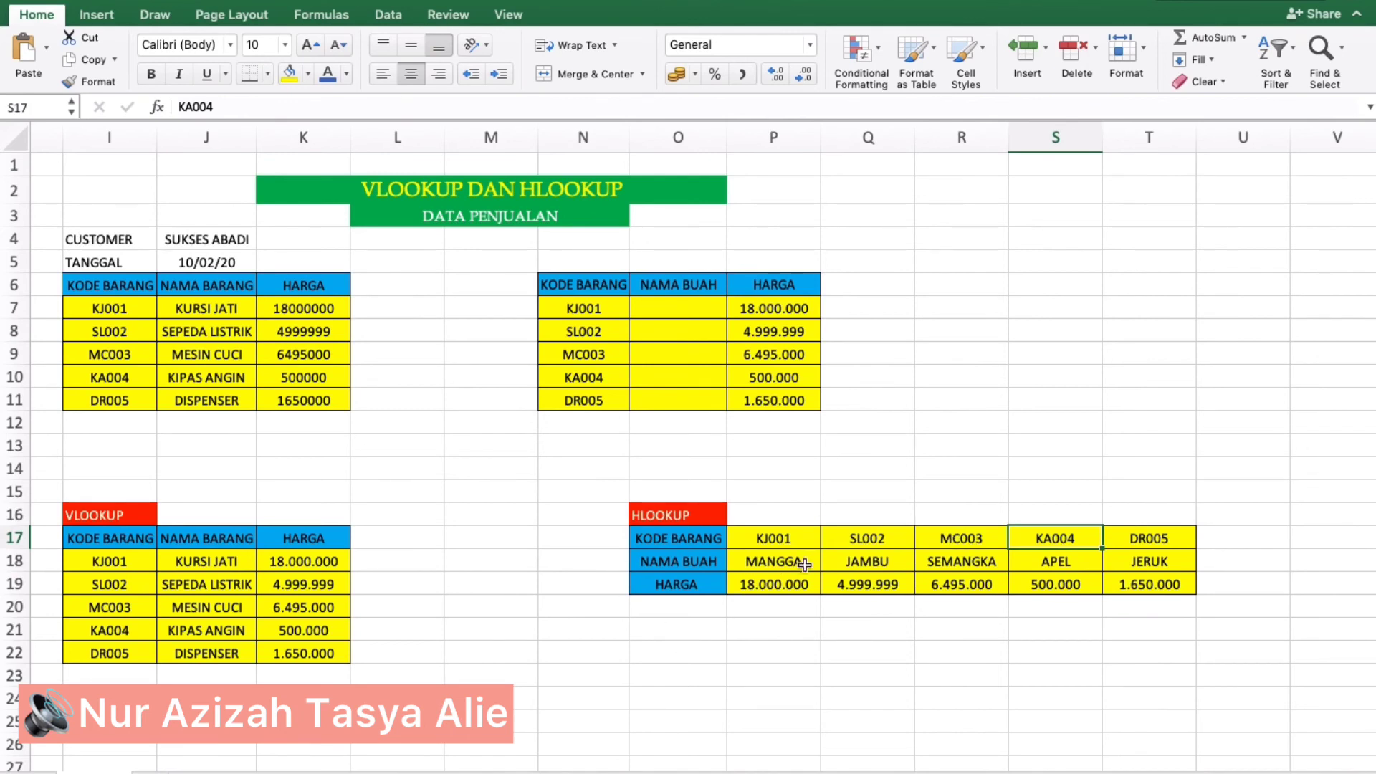
left_click(809, 459)
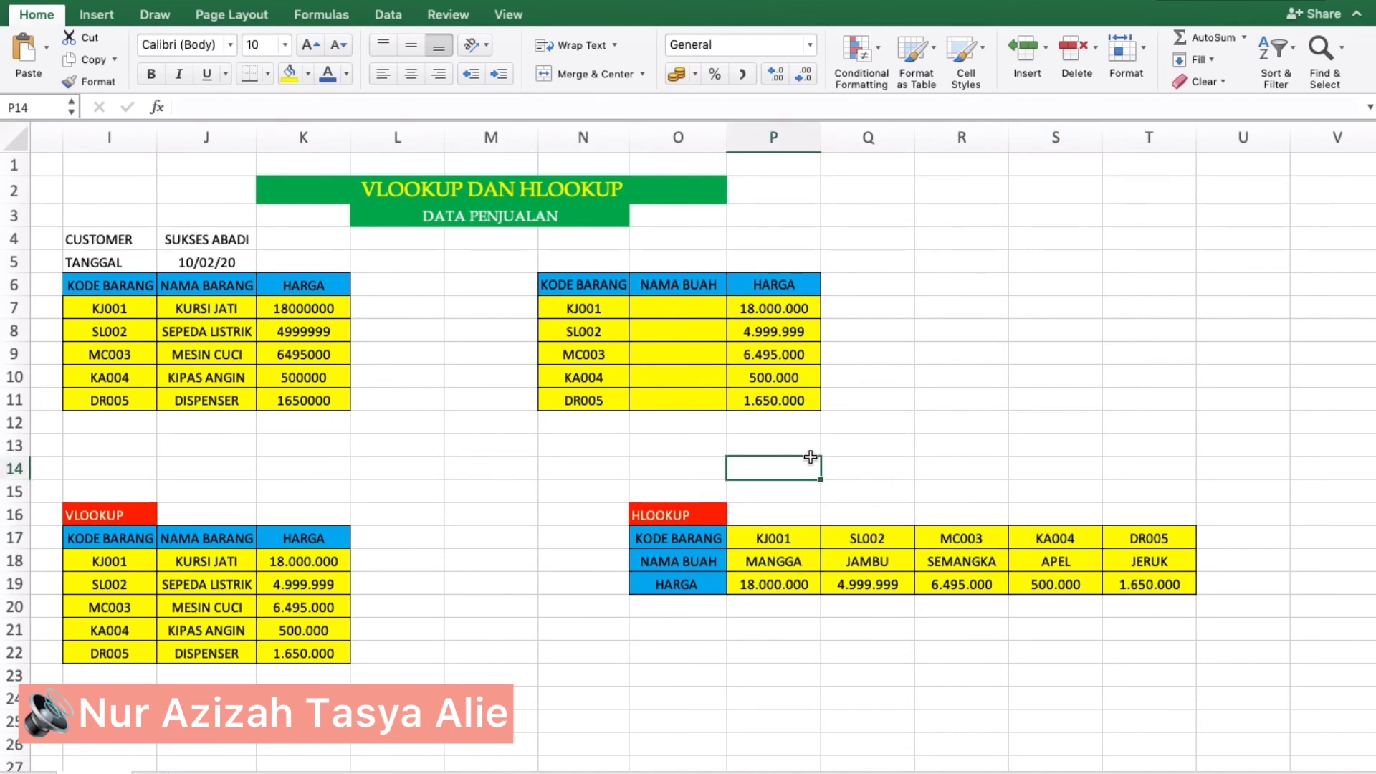
Step: Start an HLOOKUP formula in O7 under NAMA BUAH with N7 as the lookup value
left_click(670, 310)
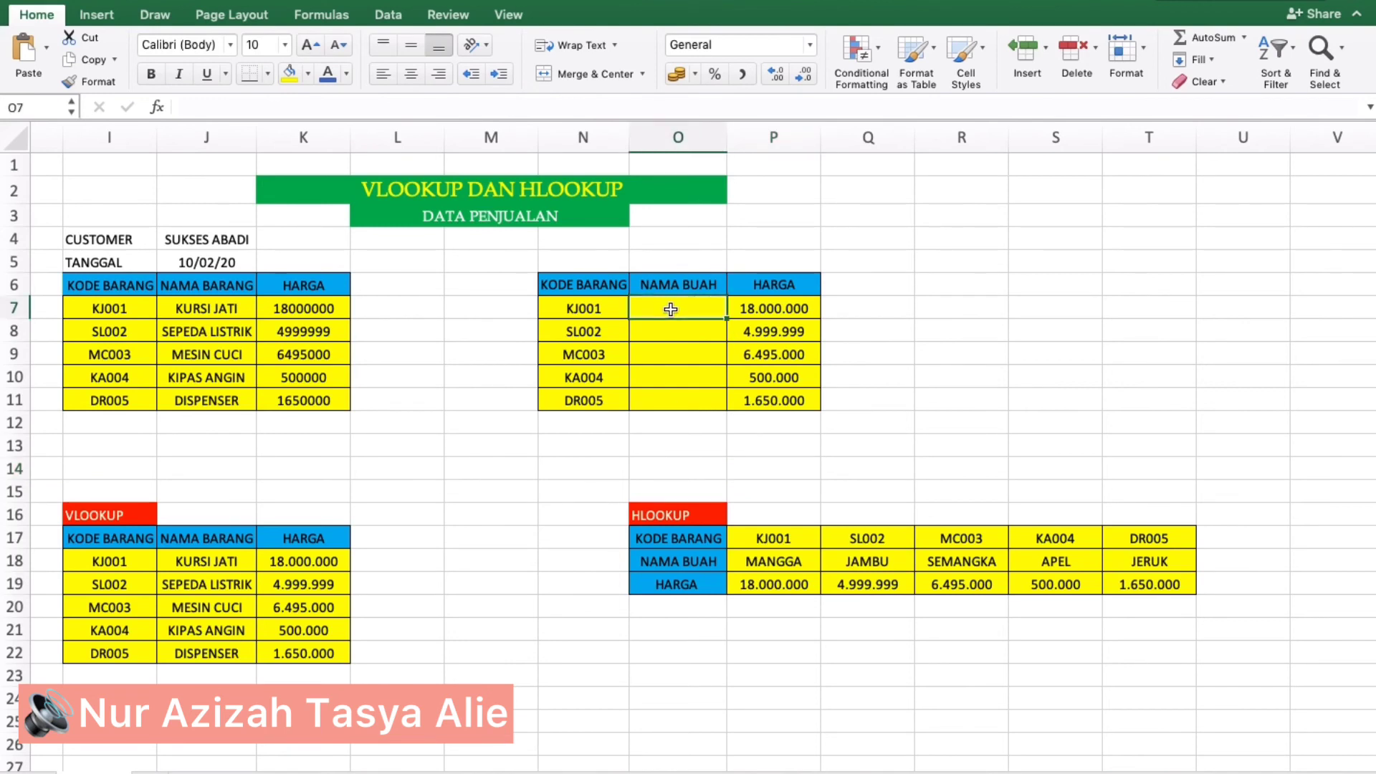
type("=H")
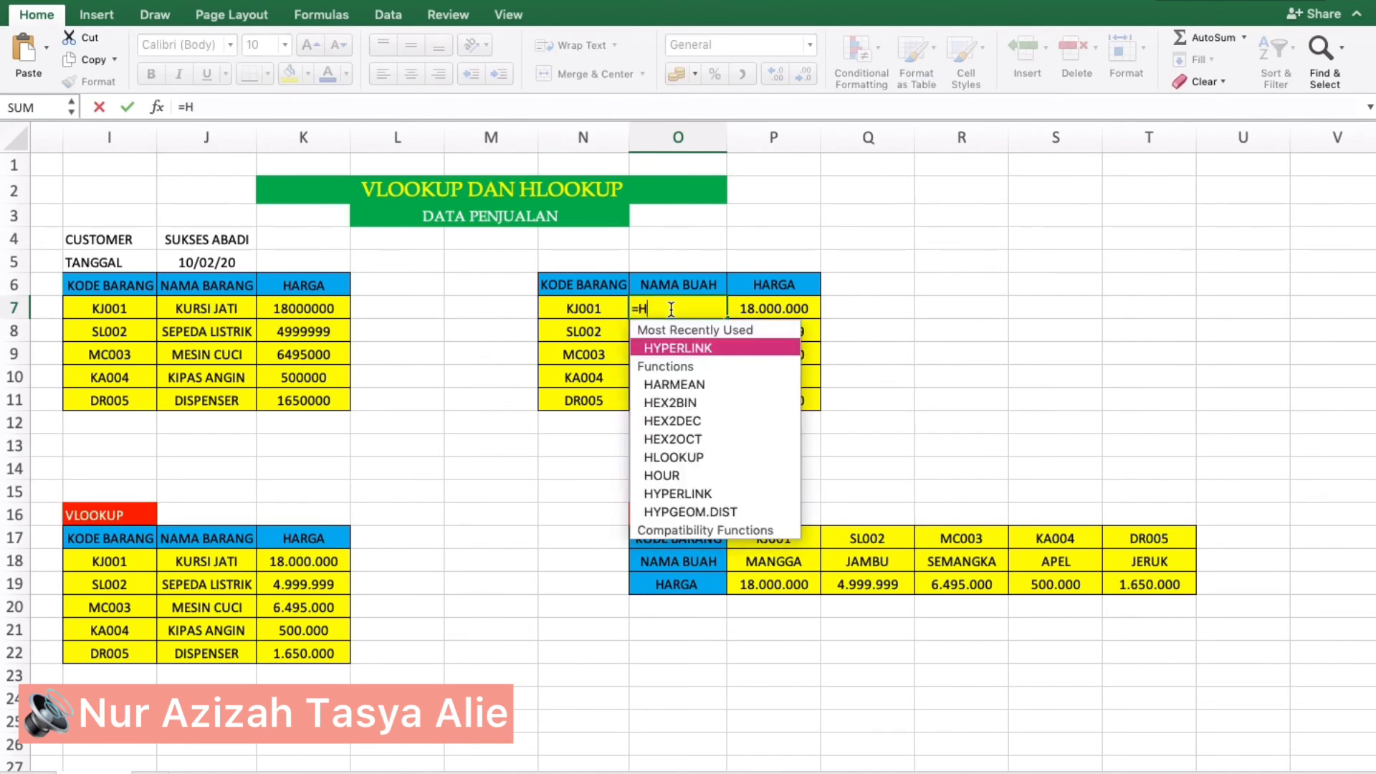
type("LOOK")
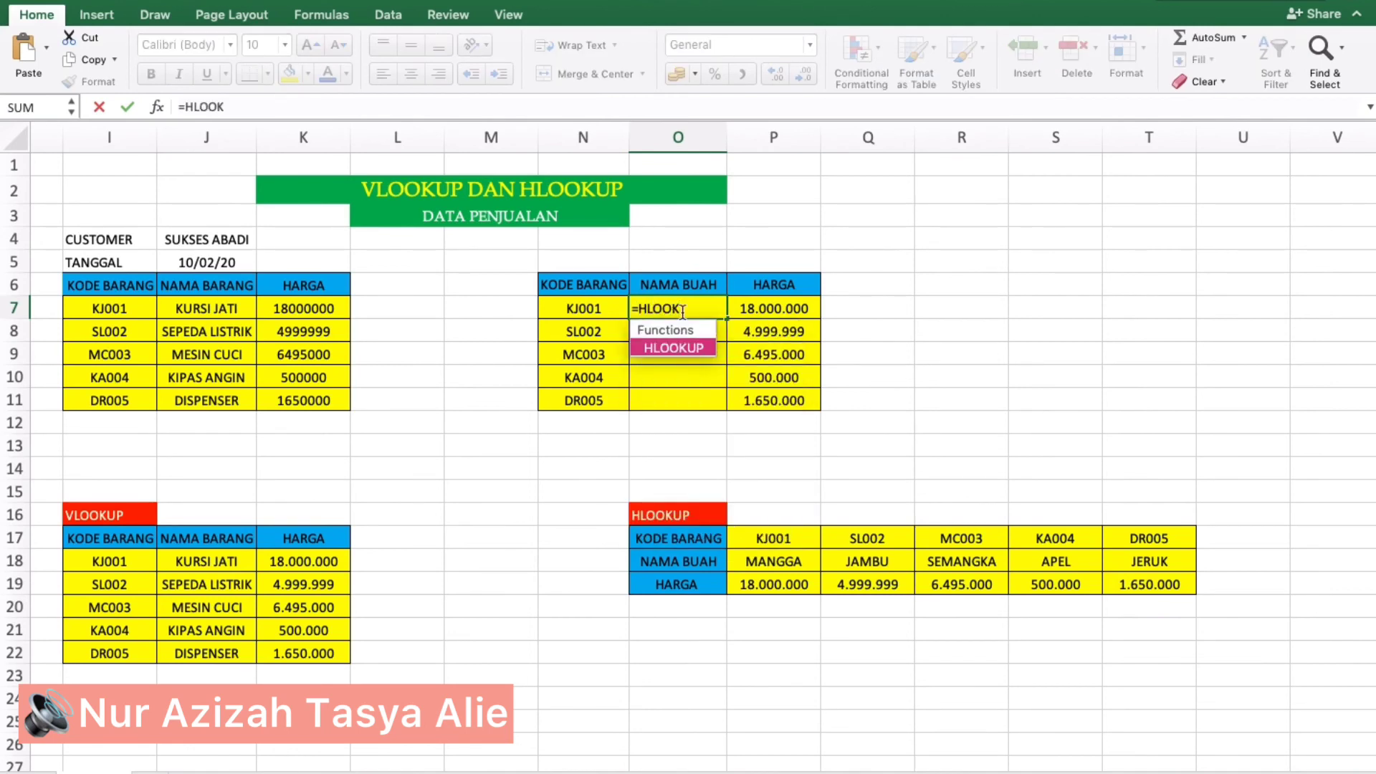
type("UP(")
left_click(591, 312)
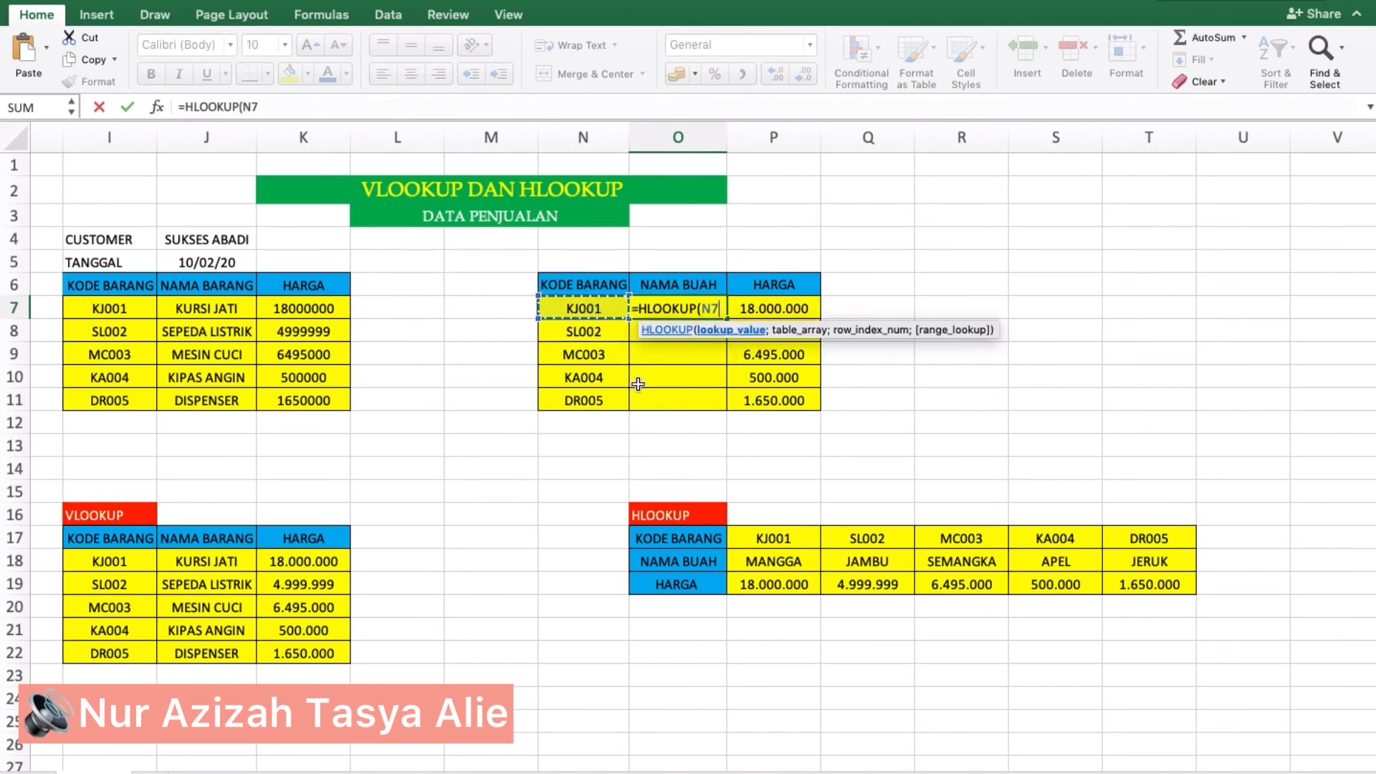
type(";")
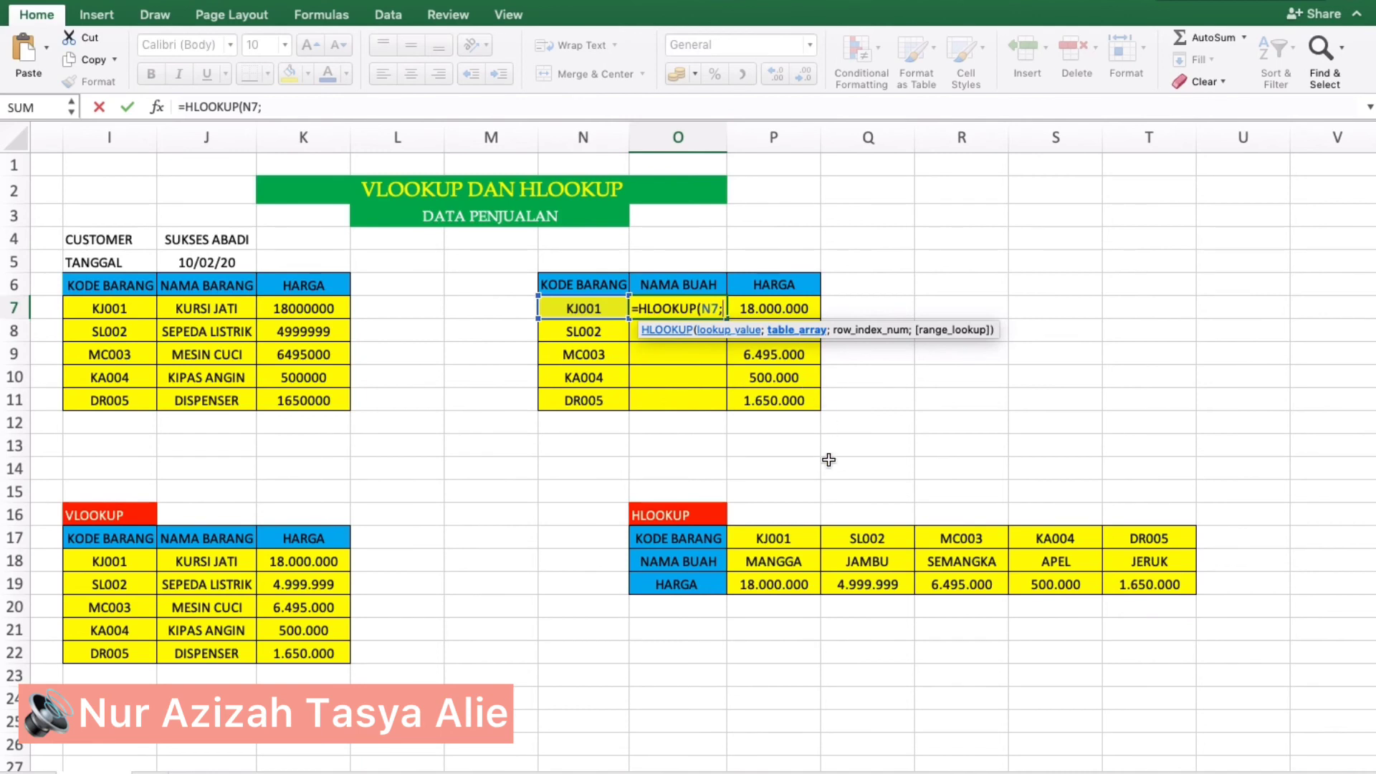
Step: Set the O7 formula's table array to P17:T19 and make it absolute as $P$17:$T$19
left_click_drag(761, 538, 1116, 582)
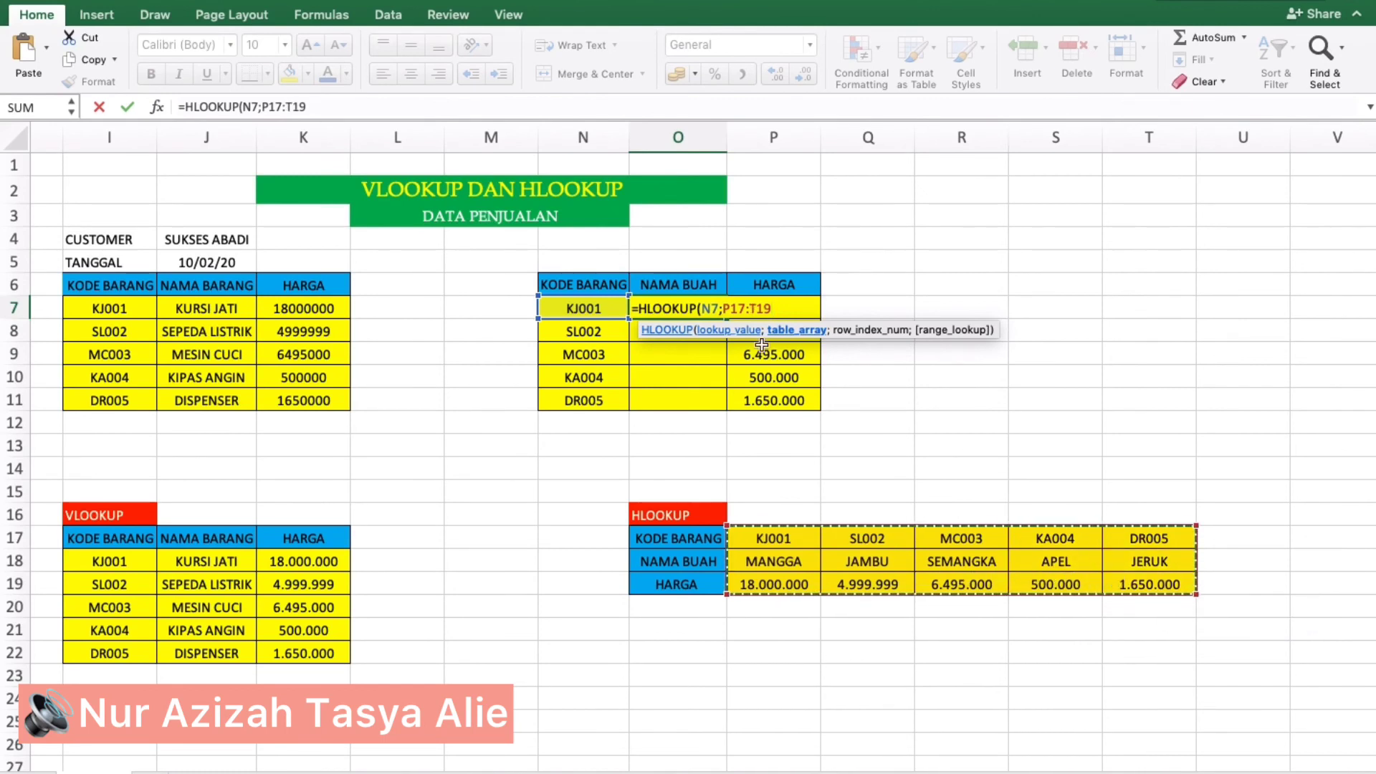
left_click(723, 308)
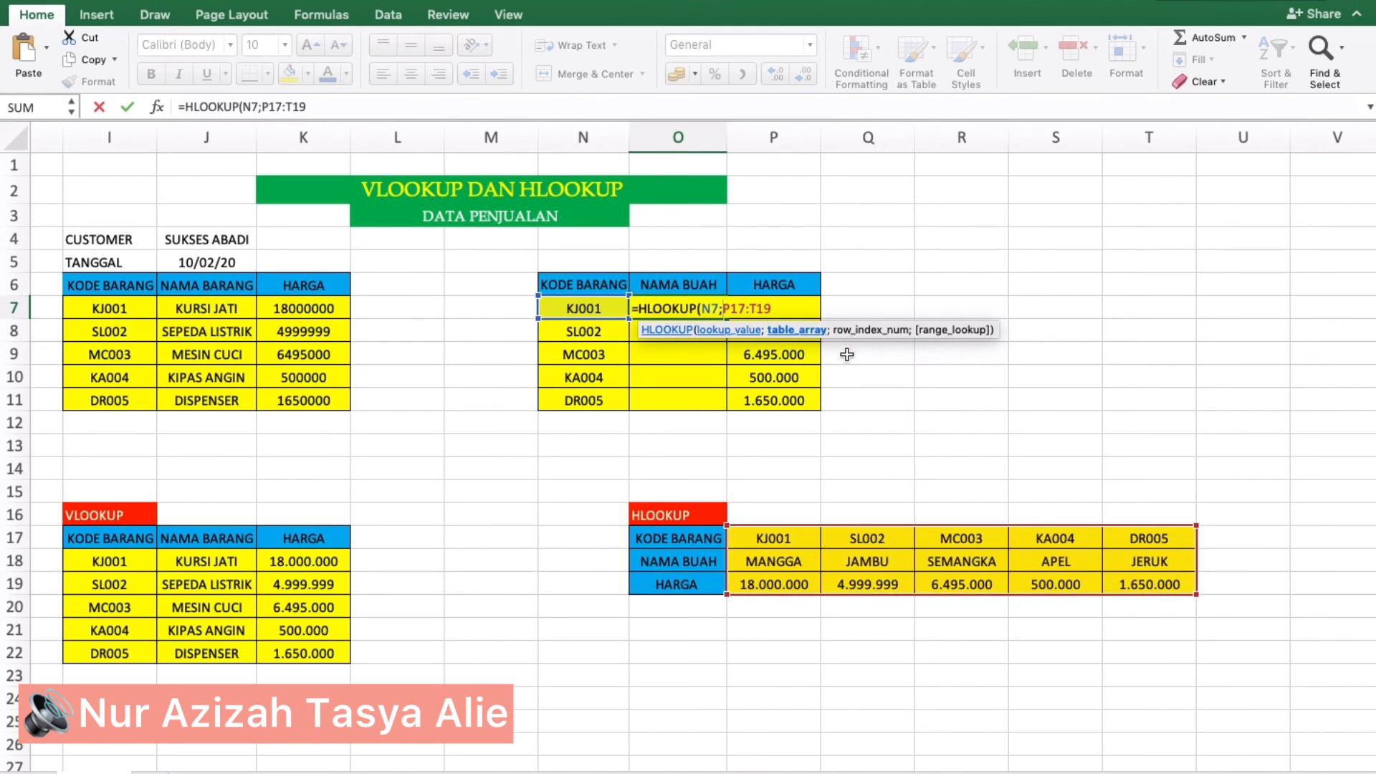
type("$P$")
key("Right")
key("Right")
key("Right")
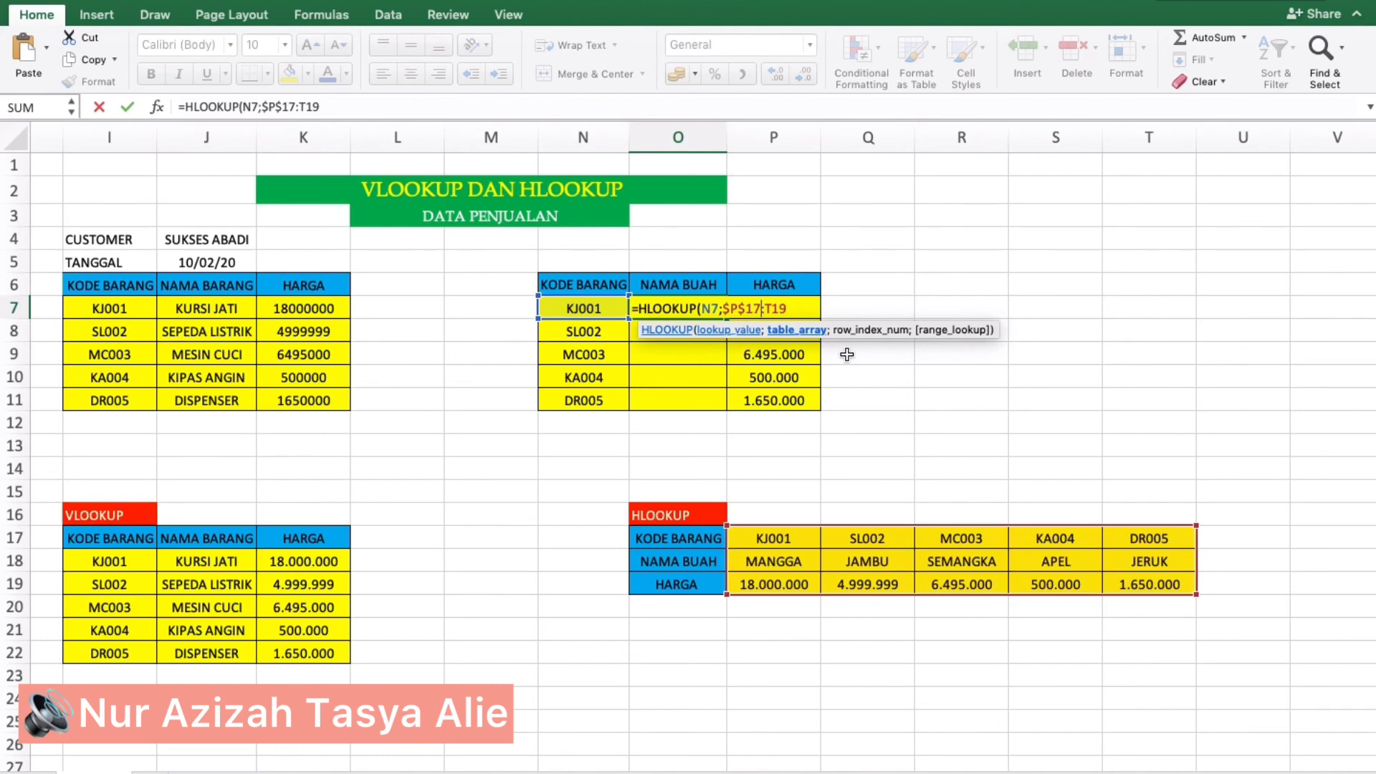
type("$P")
type("$T$")
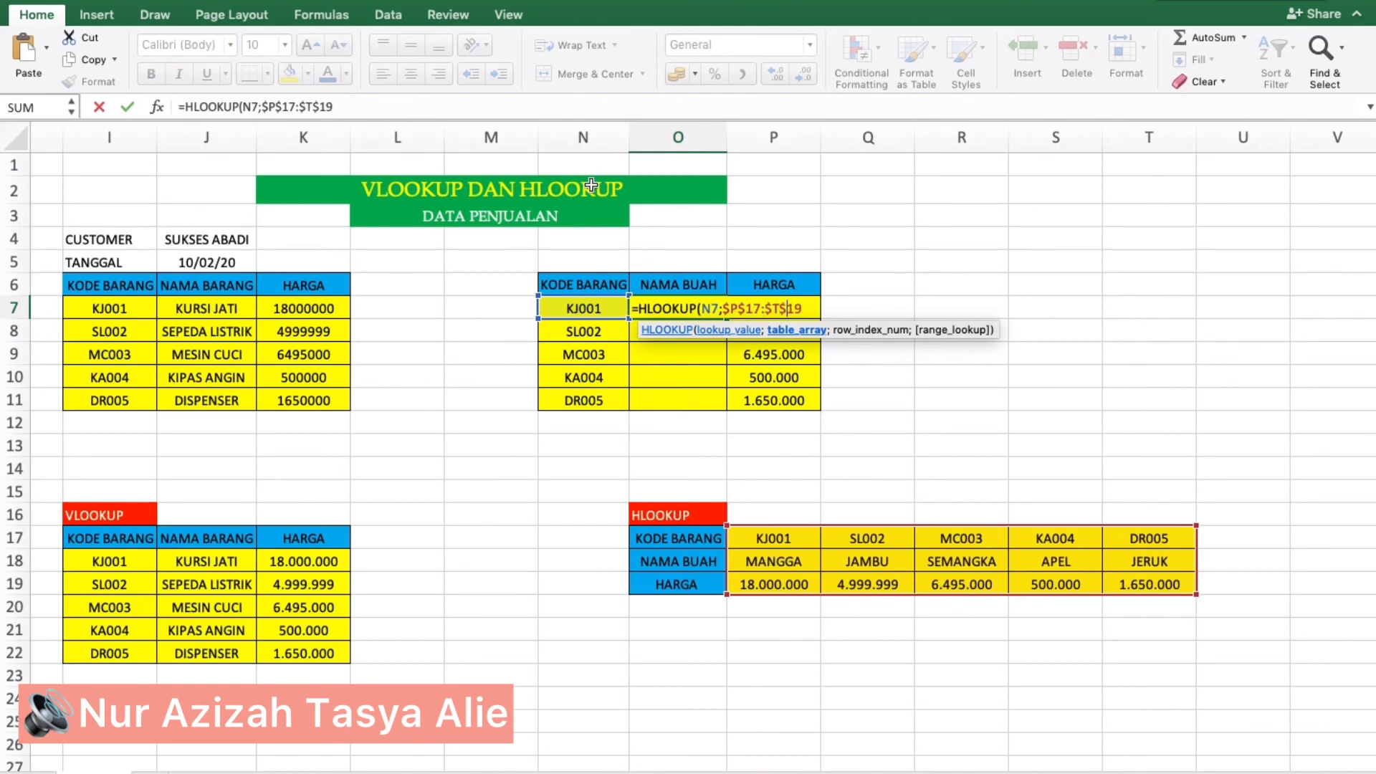
left_click(362, 111)
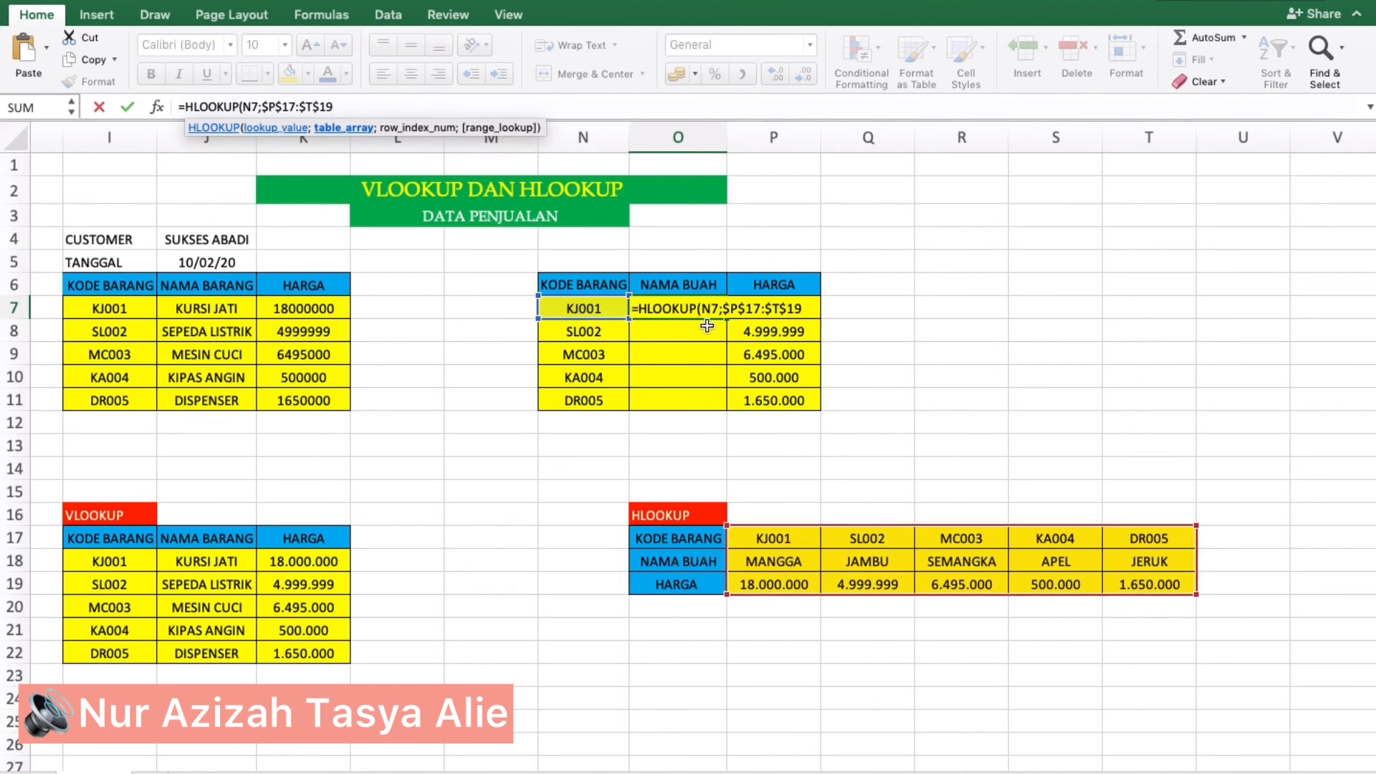
Step: Complete the O7 HLOOKUP formula with row index 2 and FALSE as range lookup
type(";")
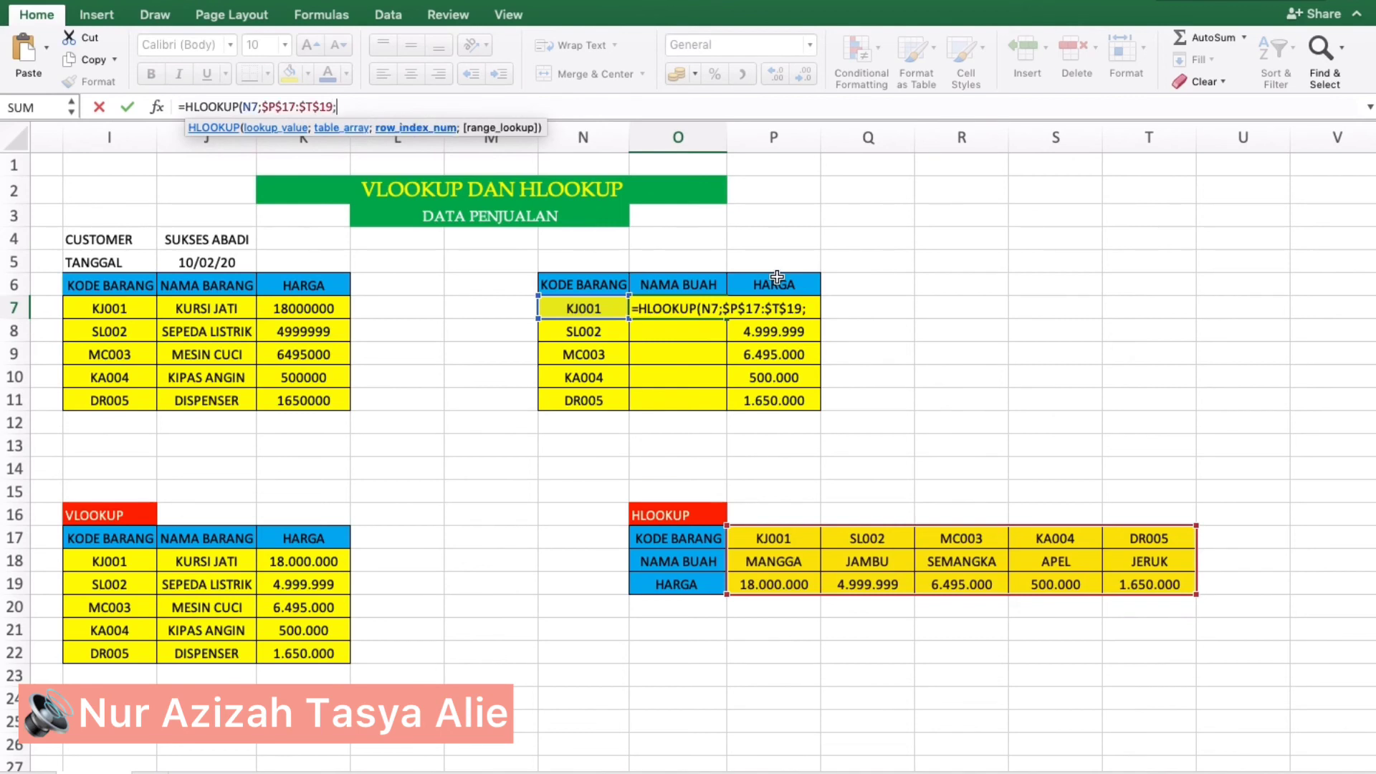
type("2;")
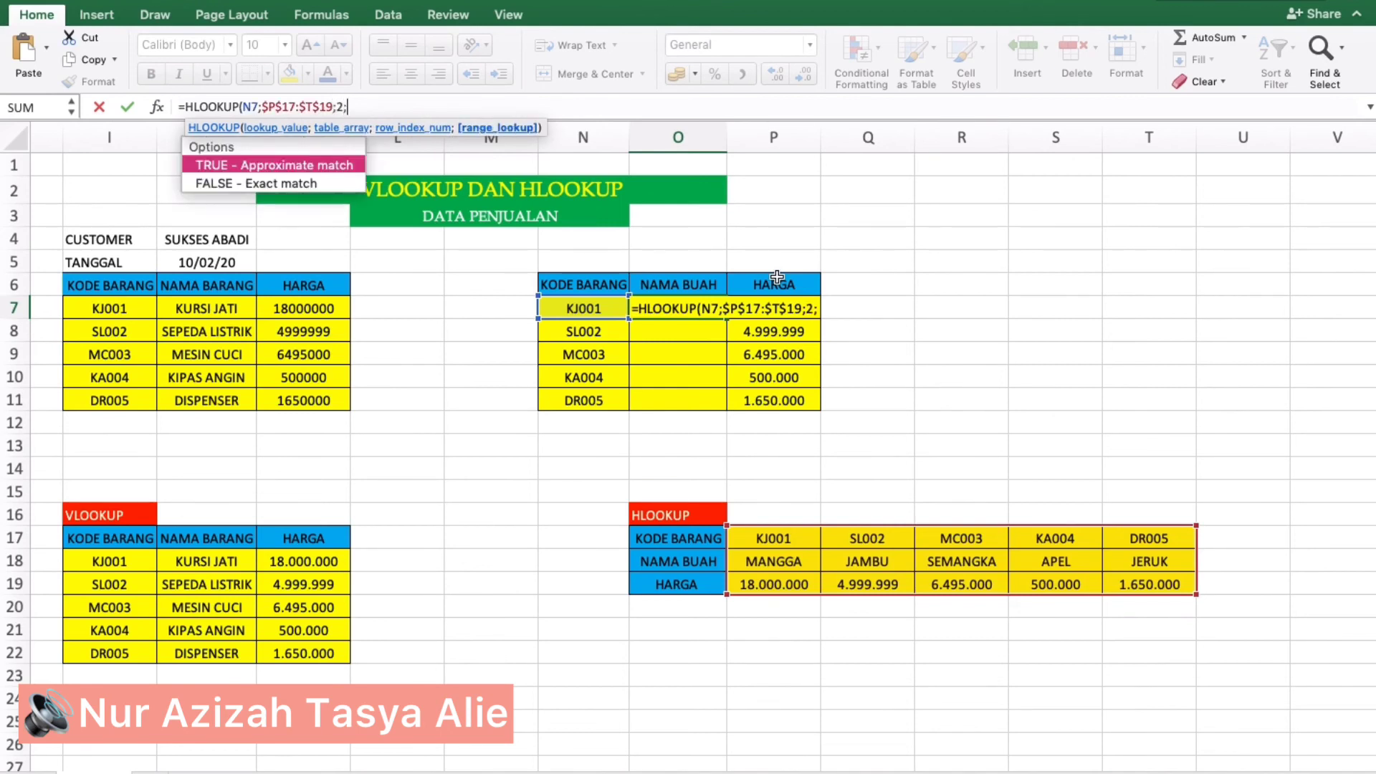
type("FALSE")
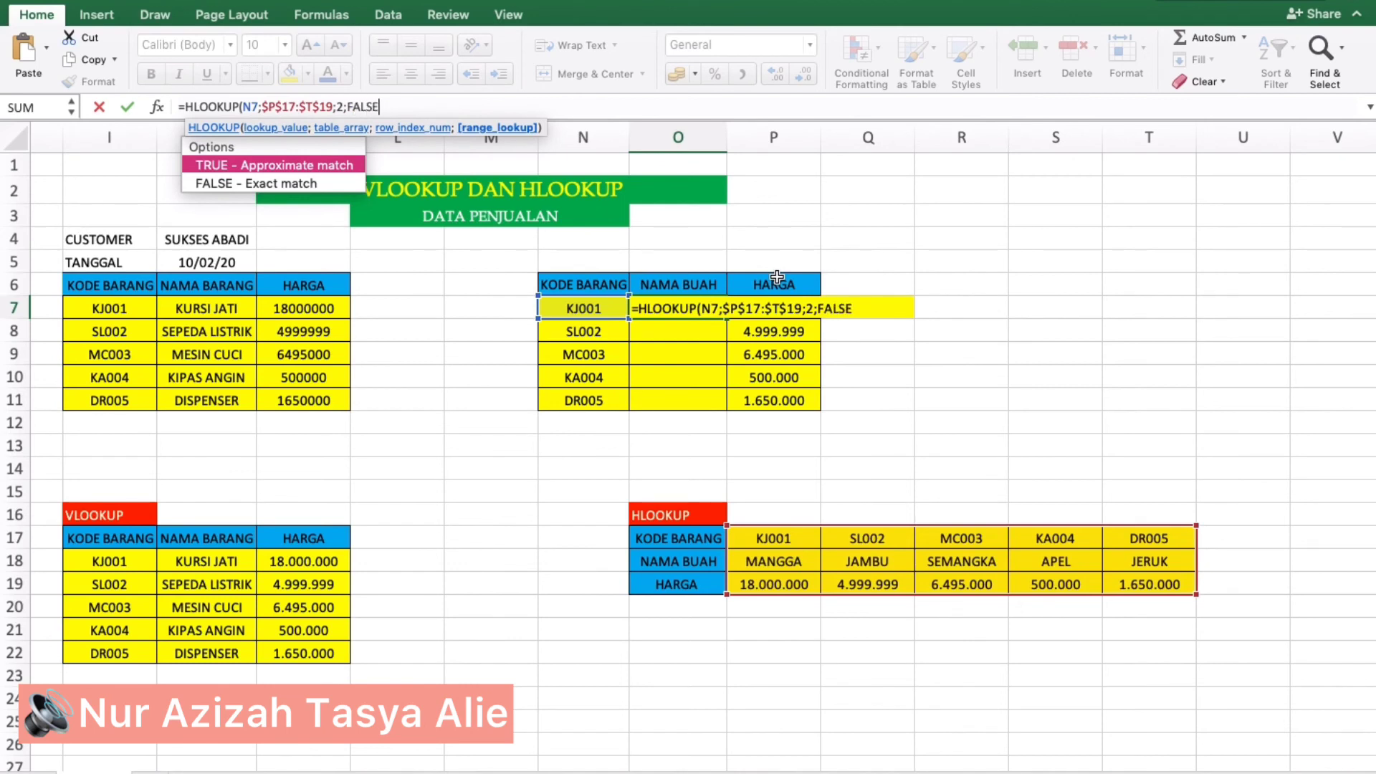
key("Return")
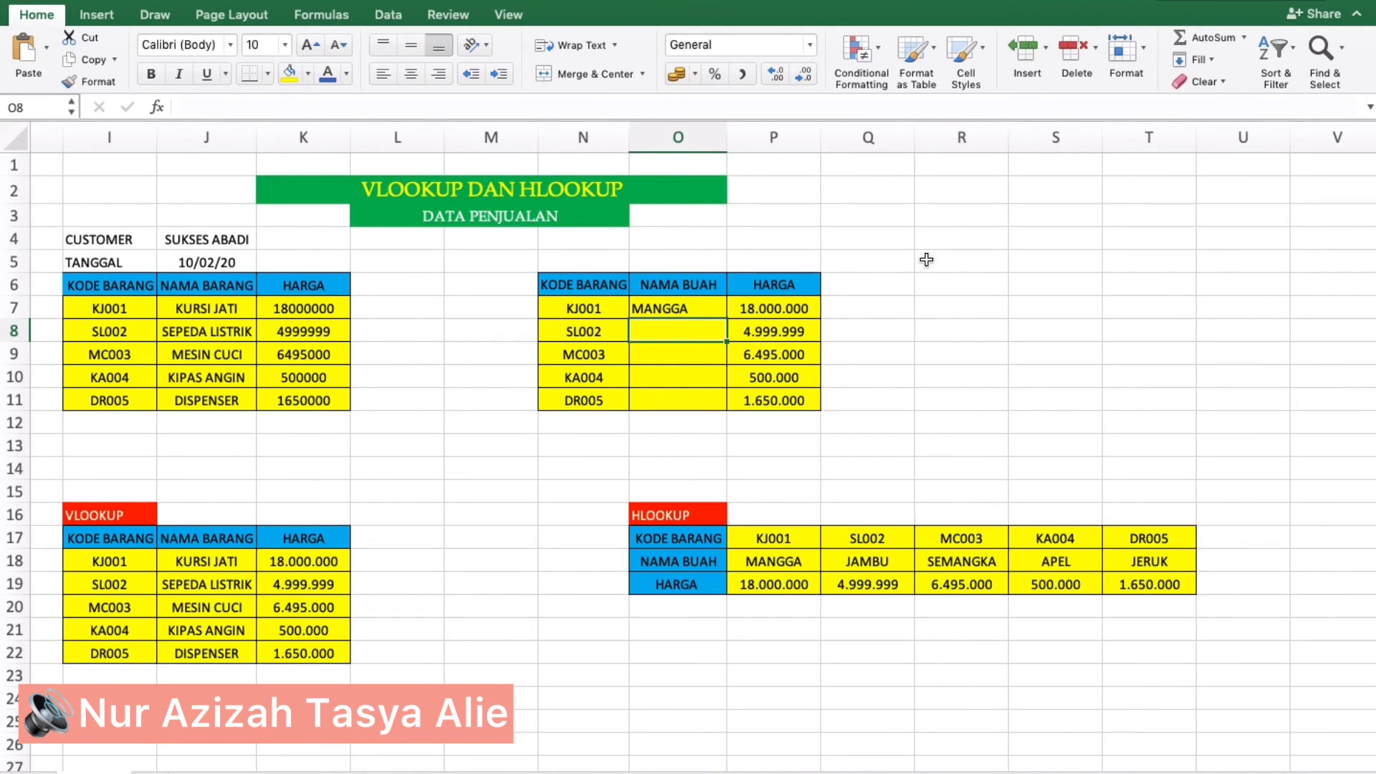
Step: Fill the HLOOKUP formula from O7 down through O11 in the NAMA BUAH column
left_click(706, 310)
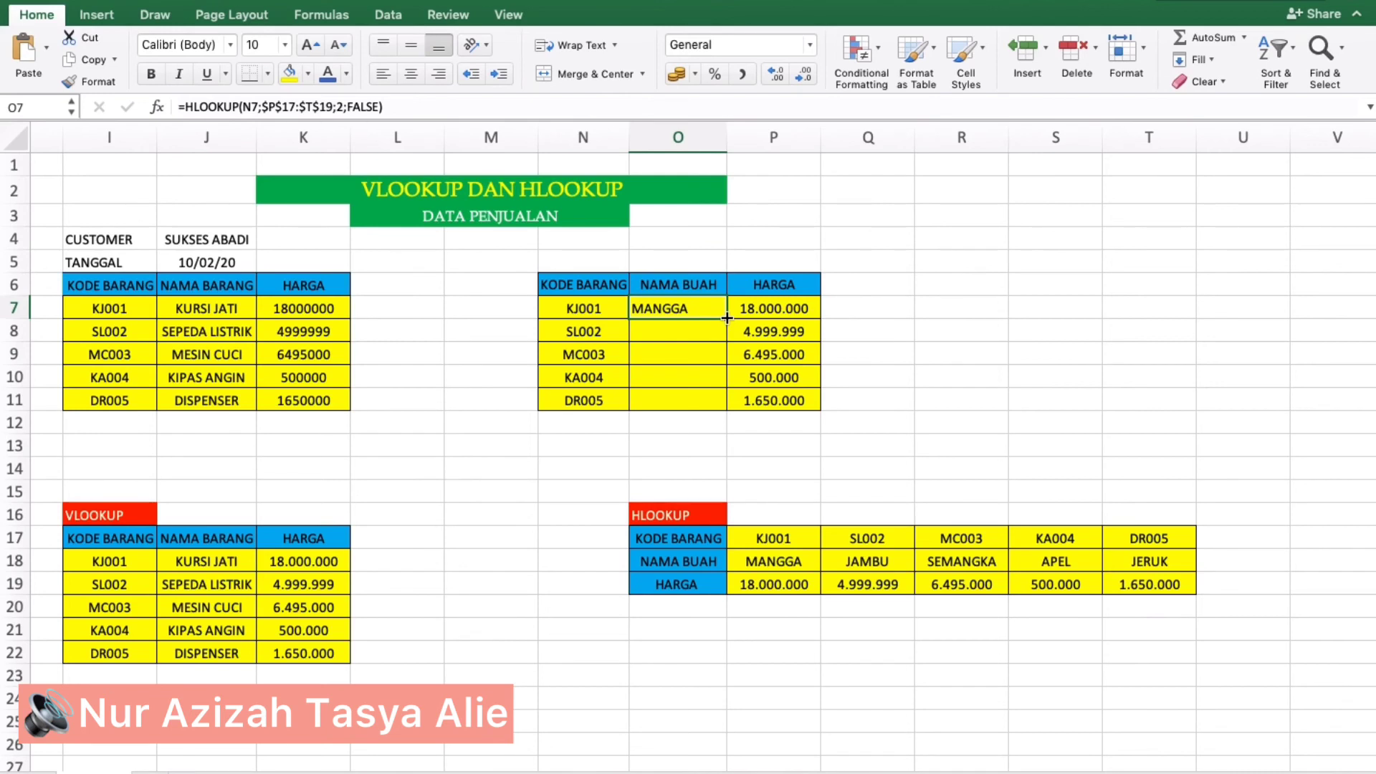
double_click(727, 317)
left_click(1032, 377)
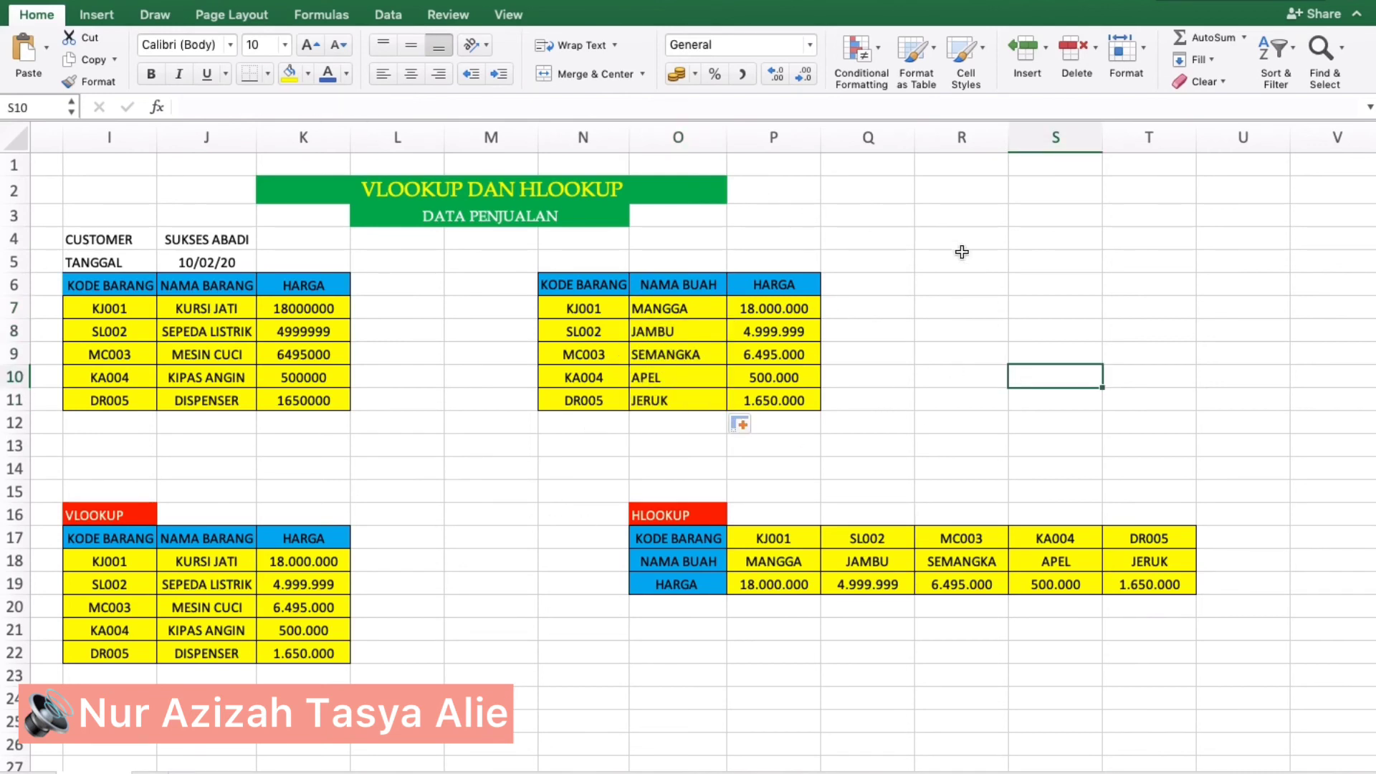
left_click(995, 292)
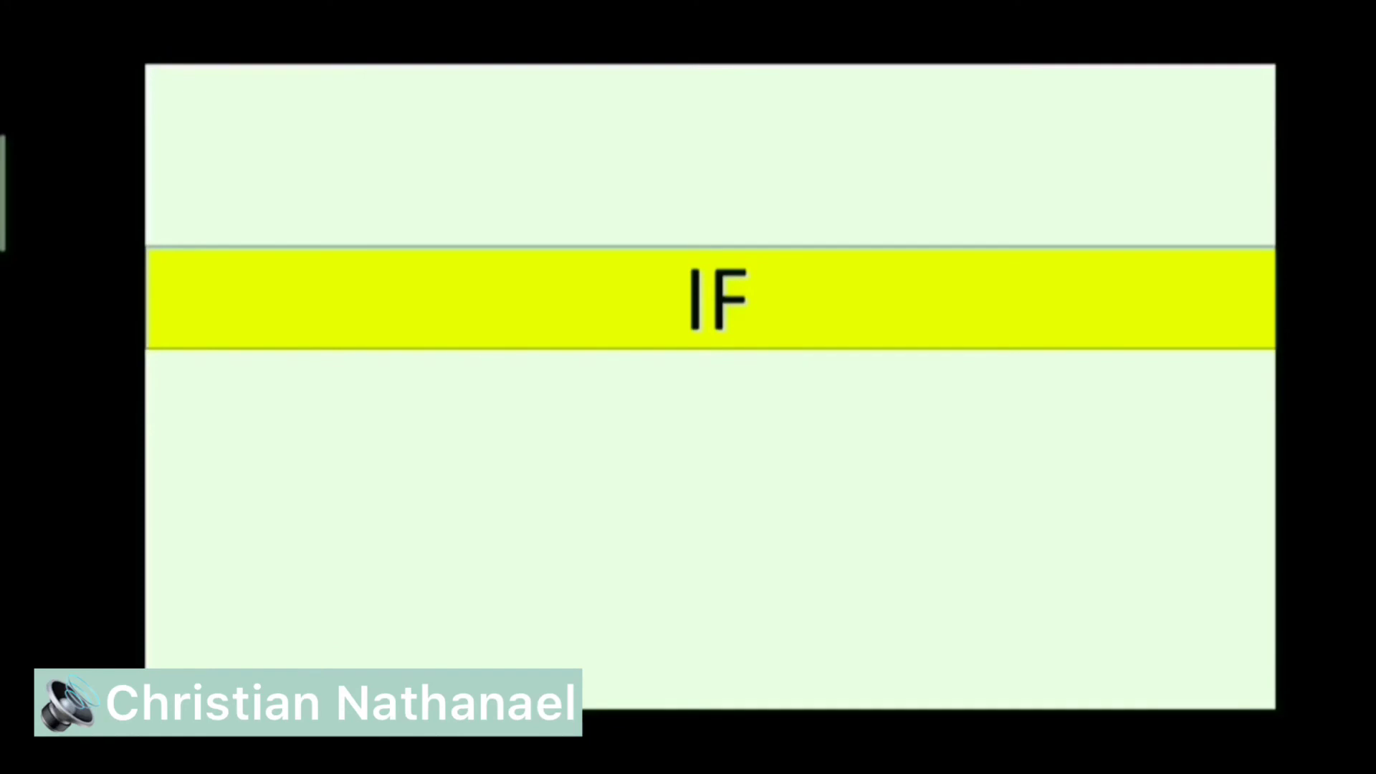
Step: Examine the daily test score table, including its Nama, Nilai 1 and Nilai 2 columns
left_click(621, 494)
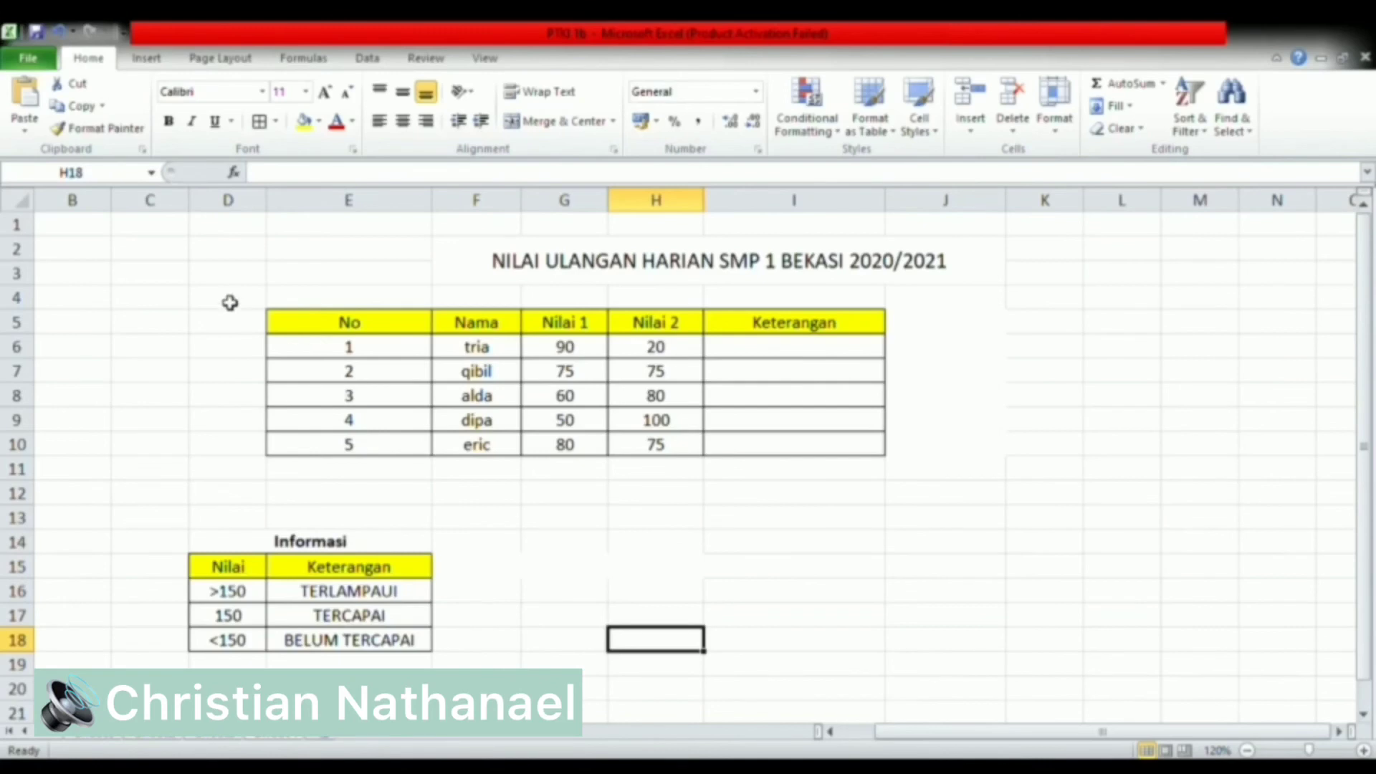
left_click_drag(209, 283, 786, 520)
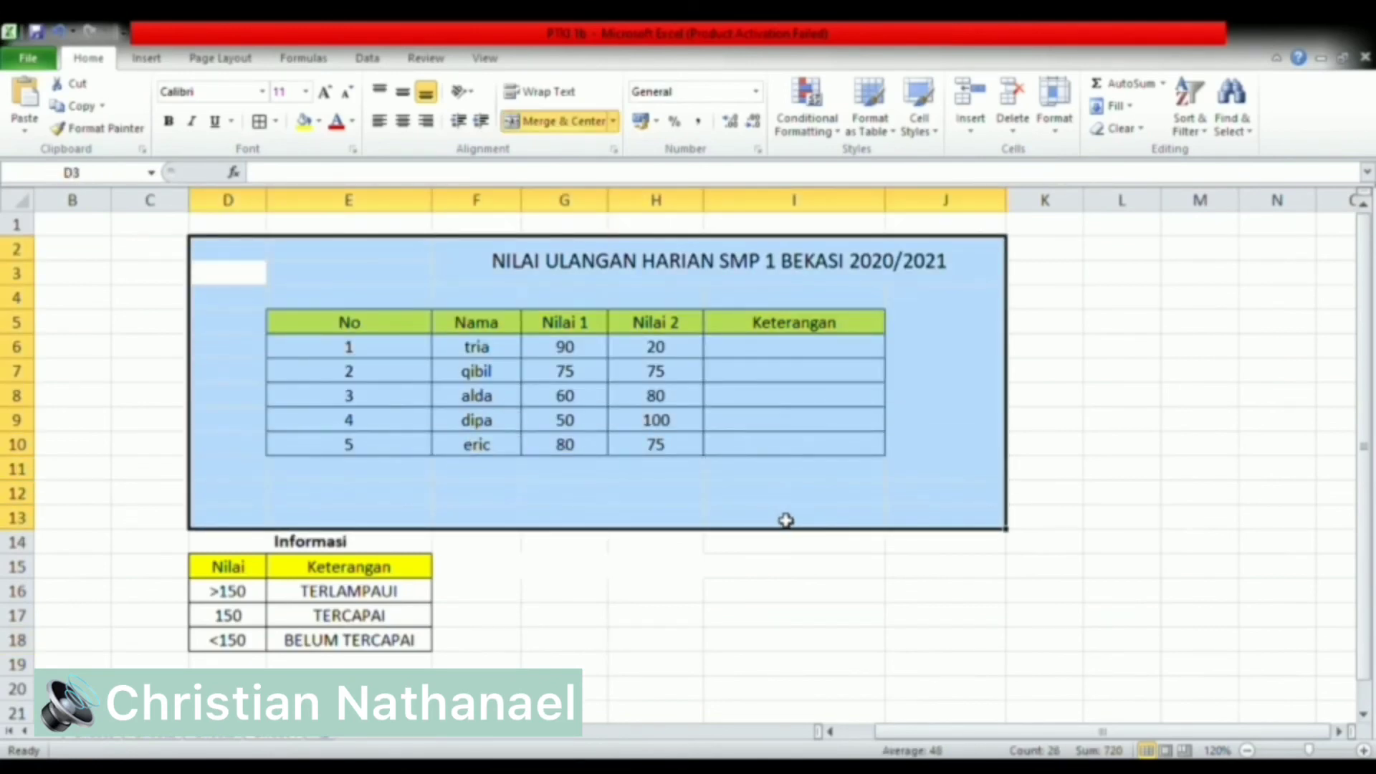
left_click(733, 496)
left_click(507, 354)
left_click_drag(506, 354, 498, 445)
left_click_drag(591, 349, 591, 469)
left_click_drag(666, 349, 657, 444)
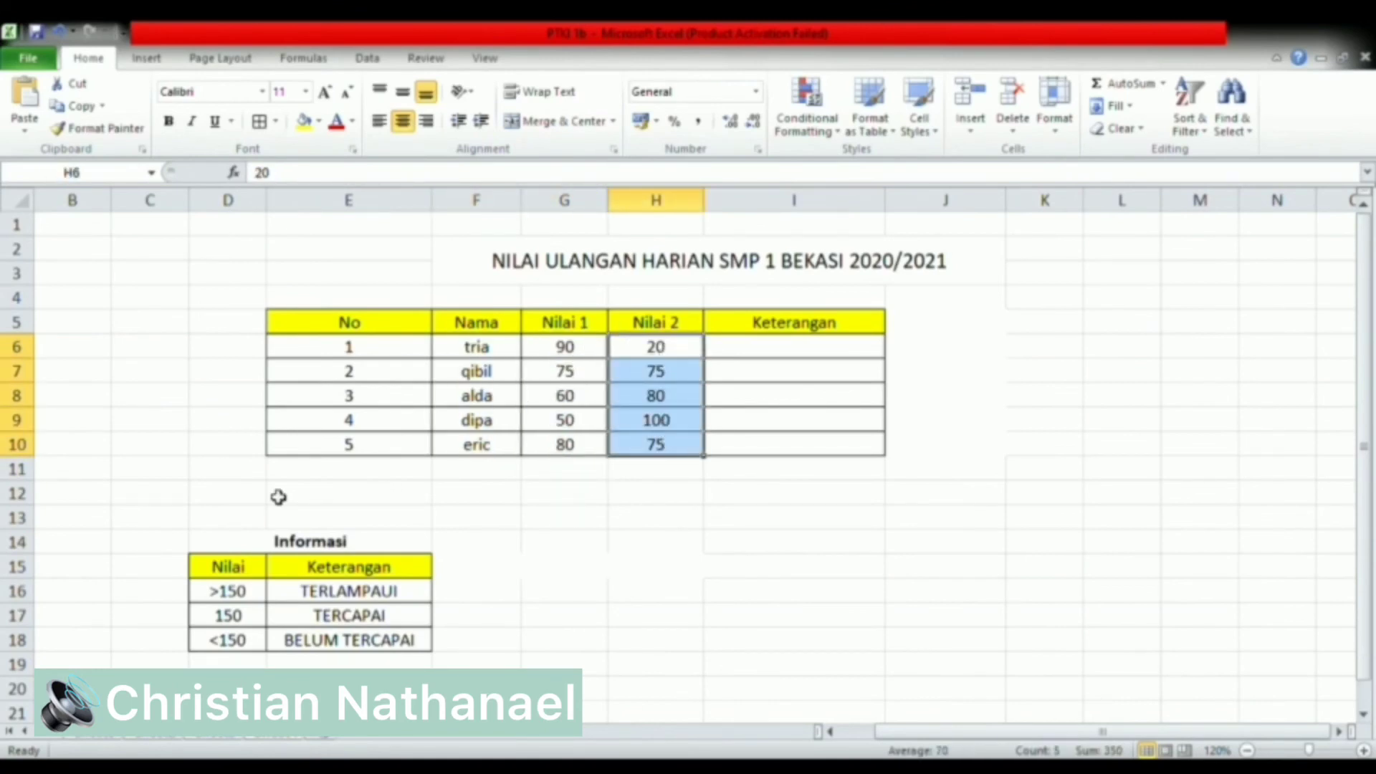
Step: Review the Informasi table's Nilai criteria and Keterangan labels against the empty Keterangan column of the score table
left_click_drag(190, 500, 462, 663)
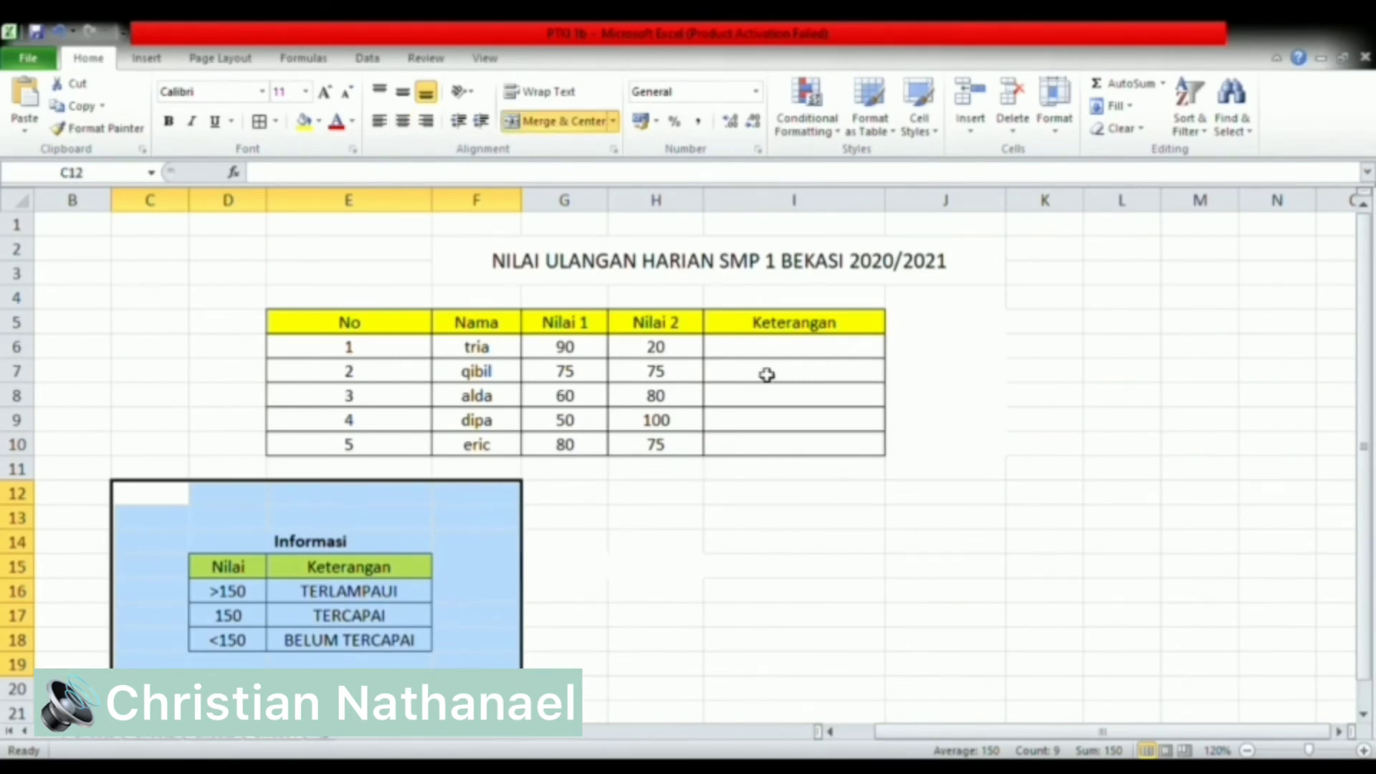
left_click(764, 349)
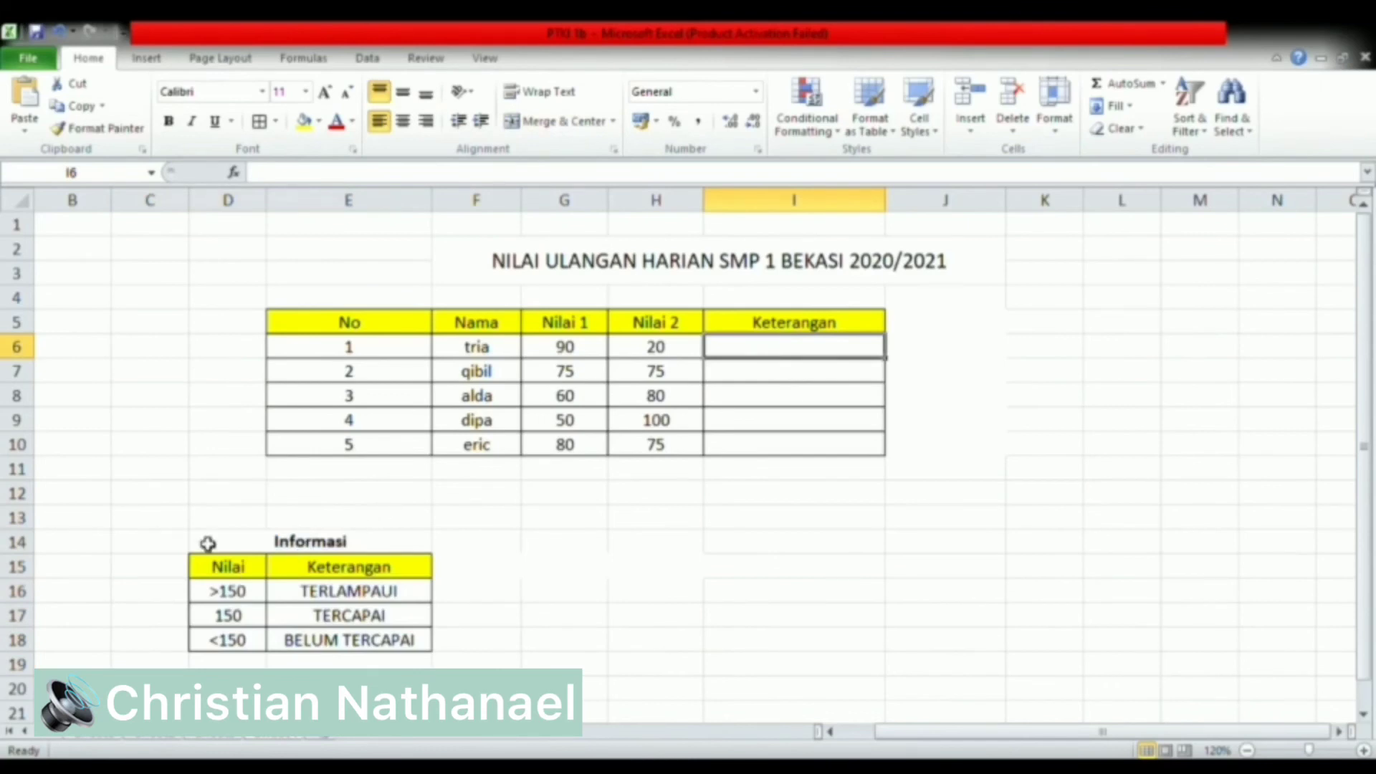
left_click(326, 596)
left_click(402, 622)
left_click(412, 647)
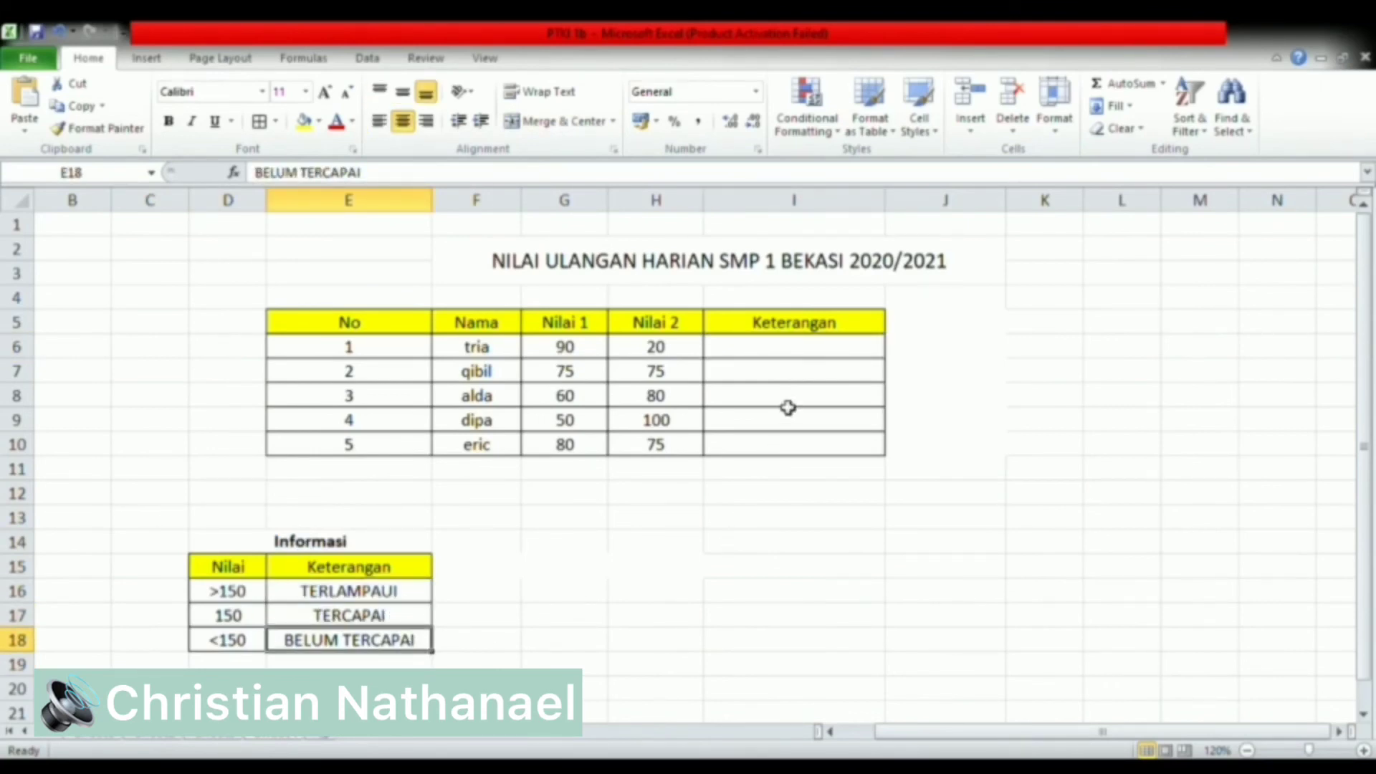
Step: Begin an IF formula in I6 that tests G6+H6>150 and returns "TERLAMPAUI" when true
double_click(774, 355)
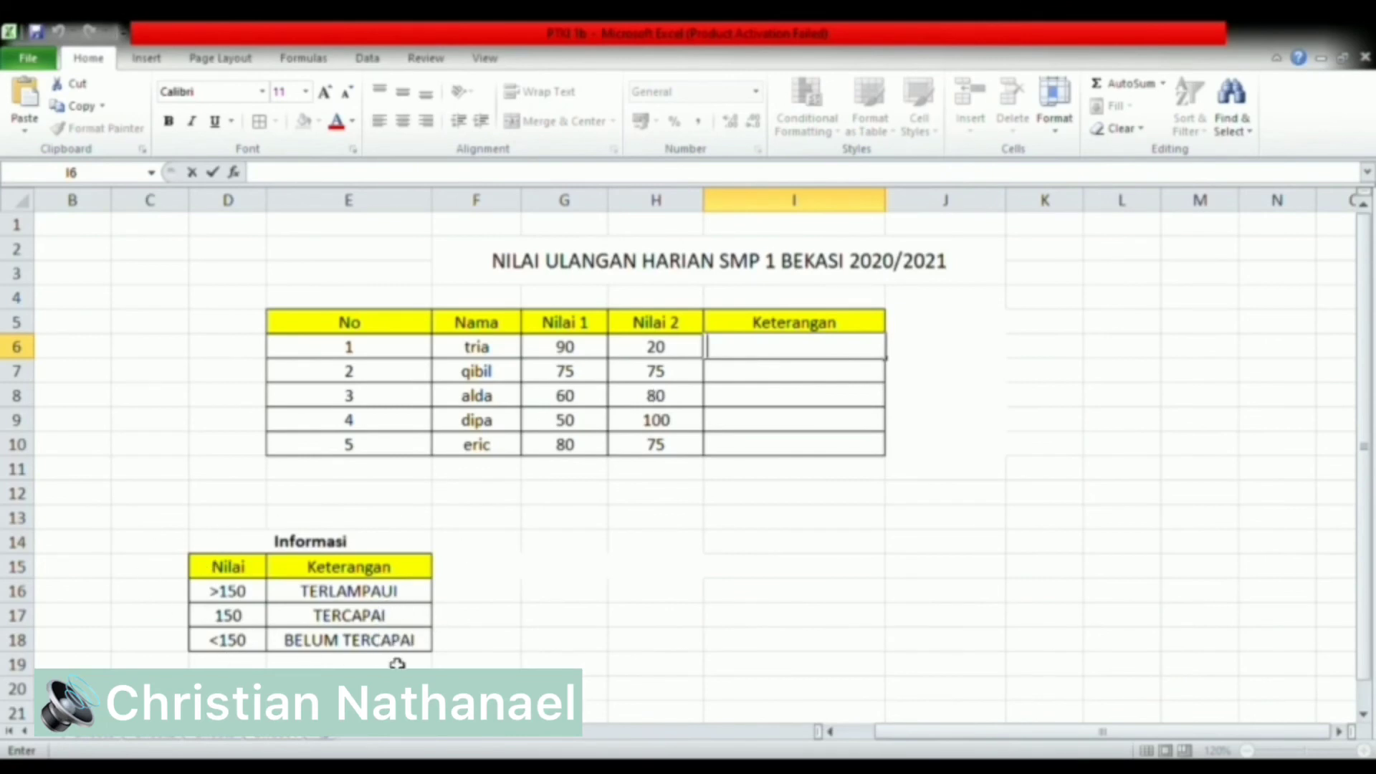
left_click(768, 353)
type("=")
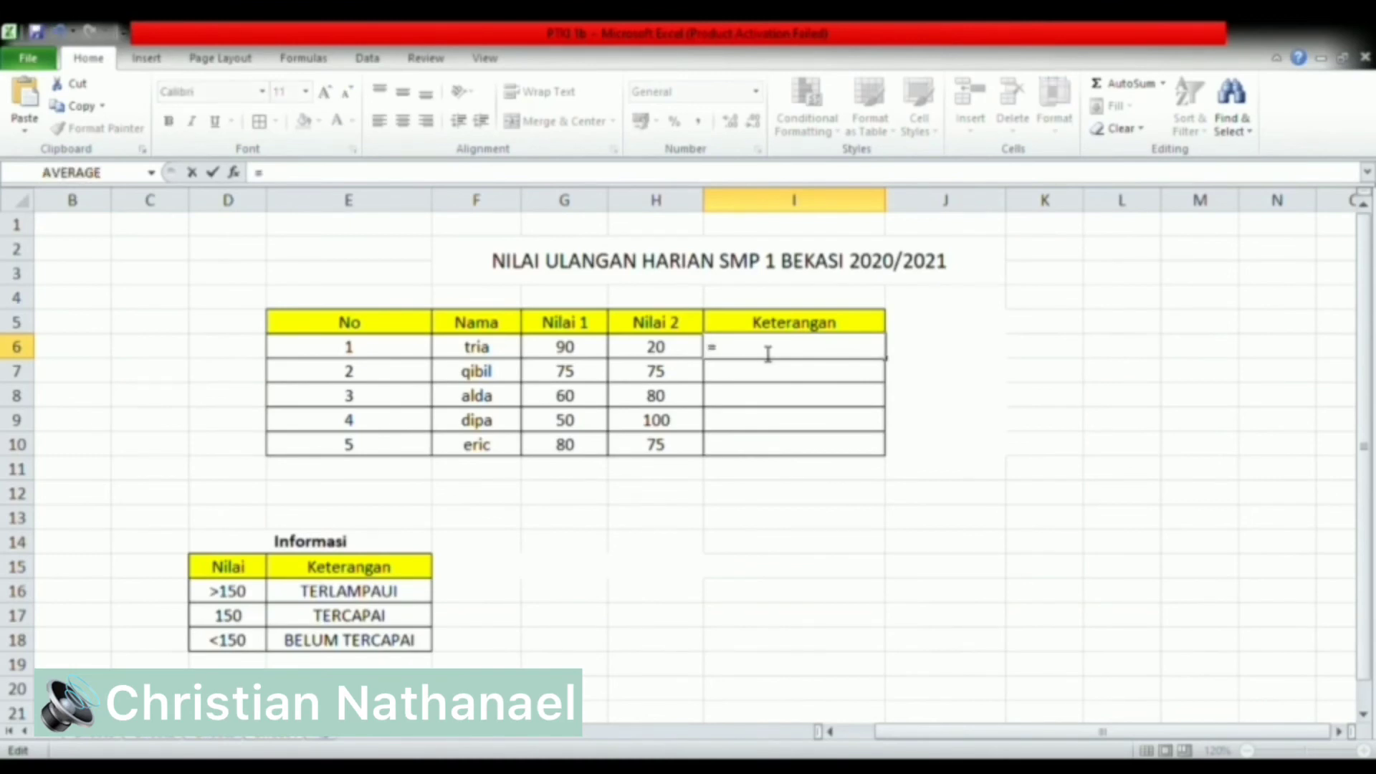
type("IF(")
left_click(574, 355)
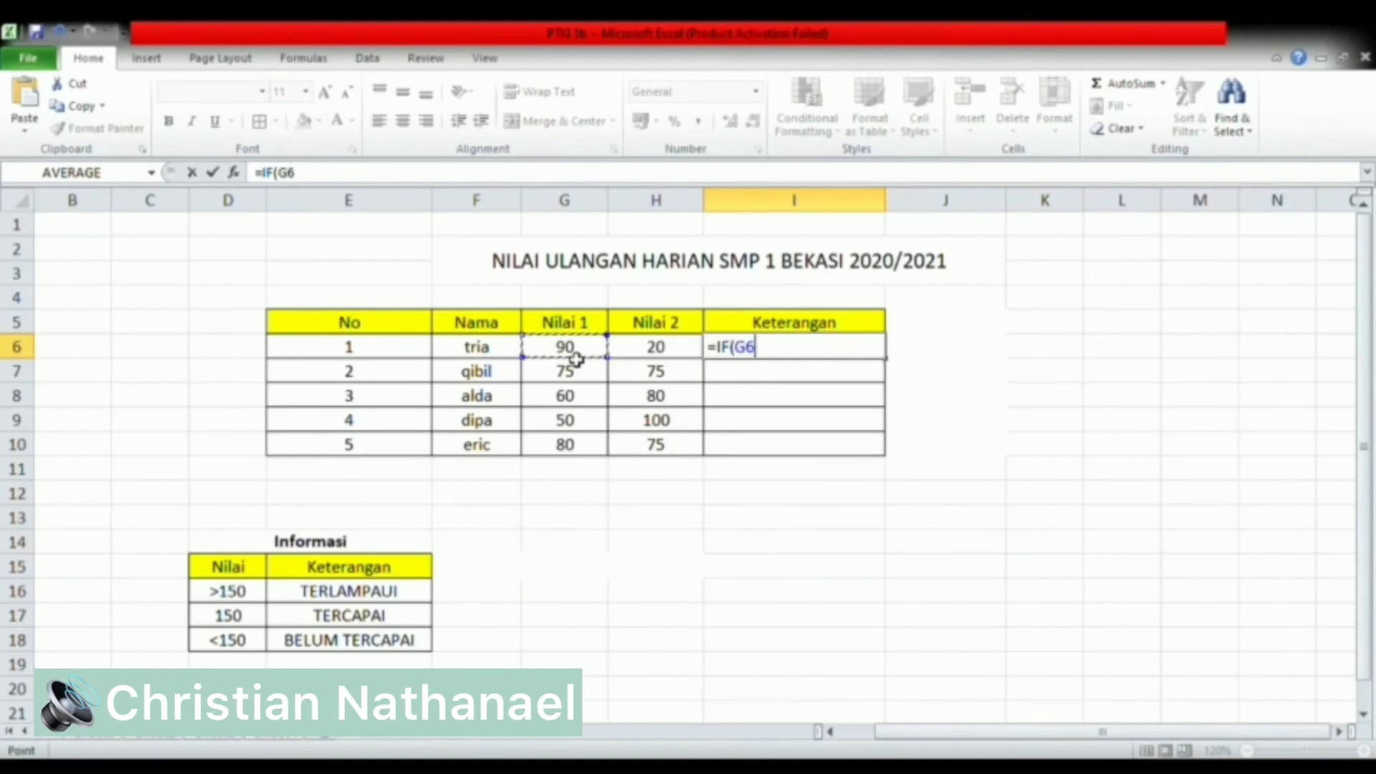
type("+")
left_click(638, 351)
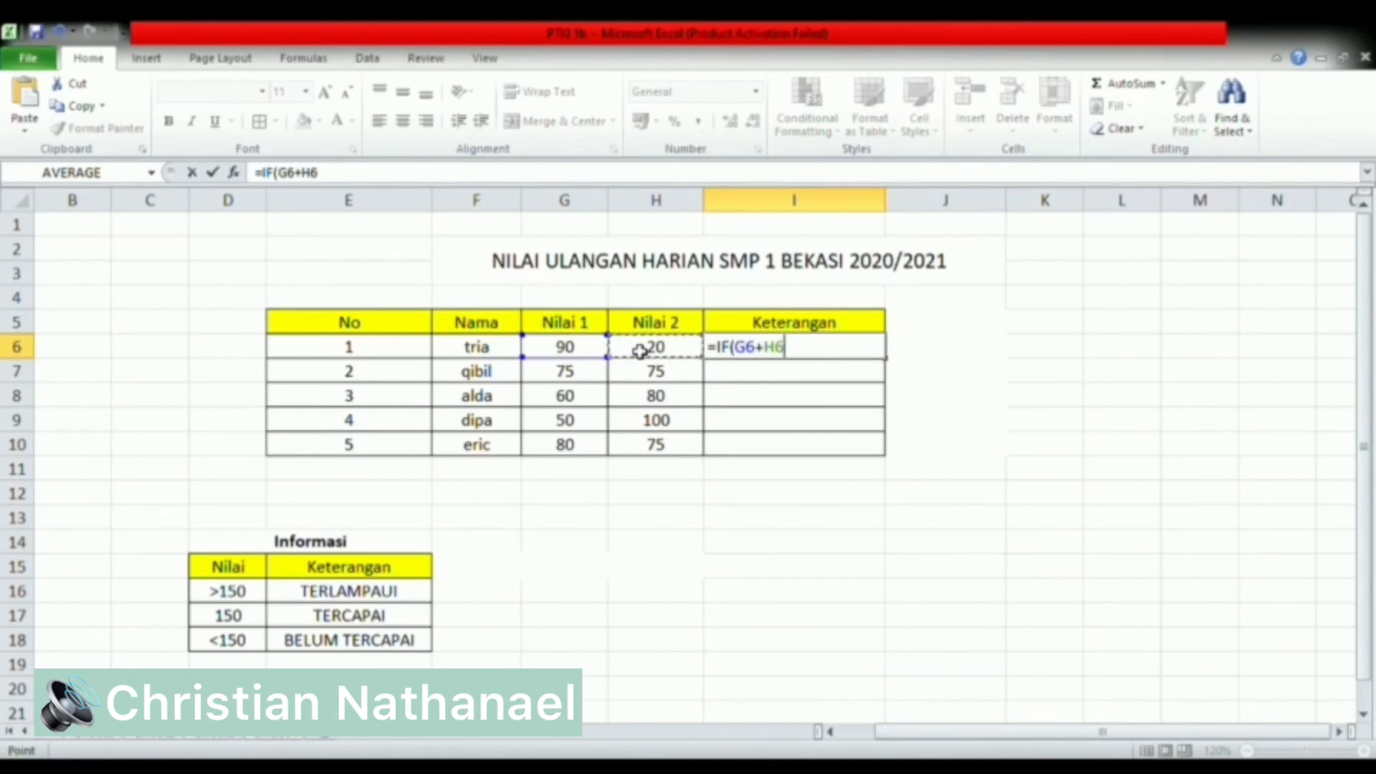
type(">15")
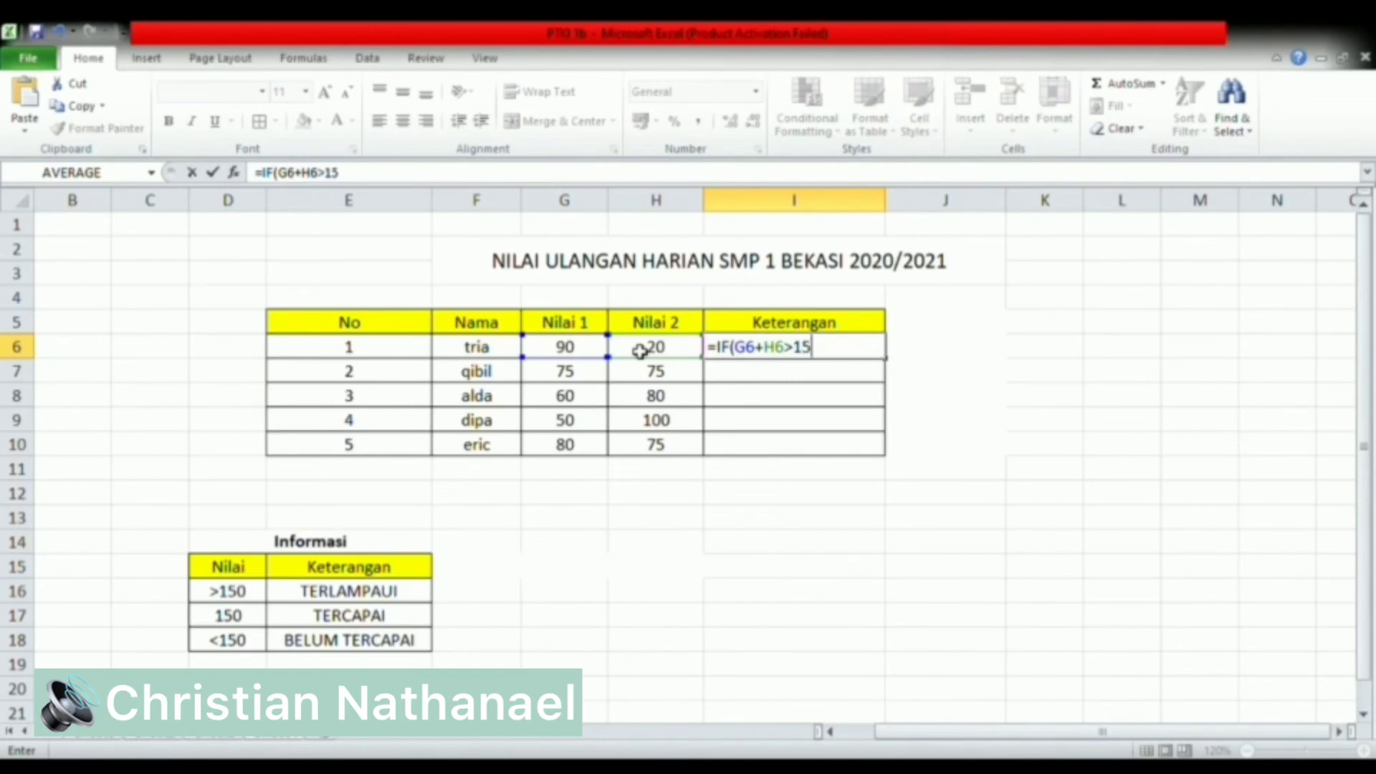
type("0;\"TERLAMPAUI")
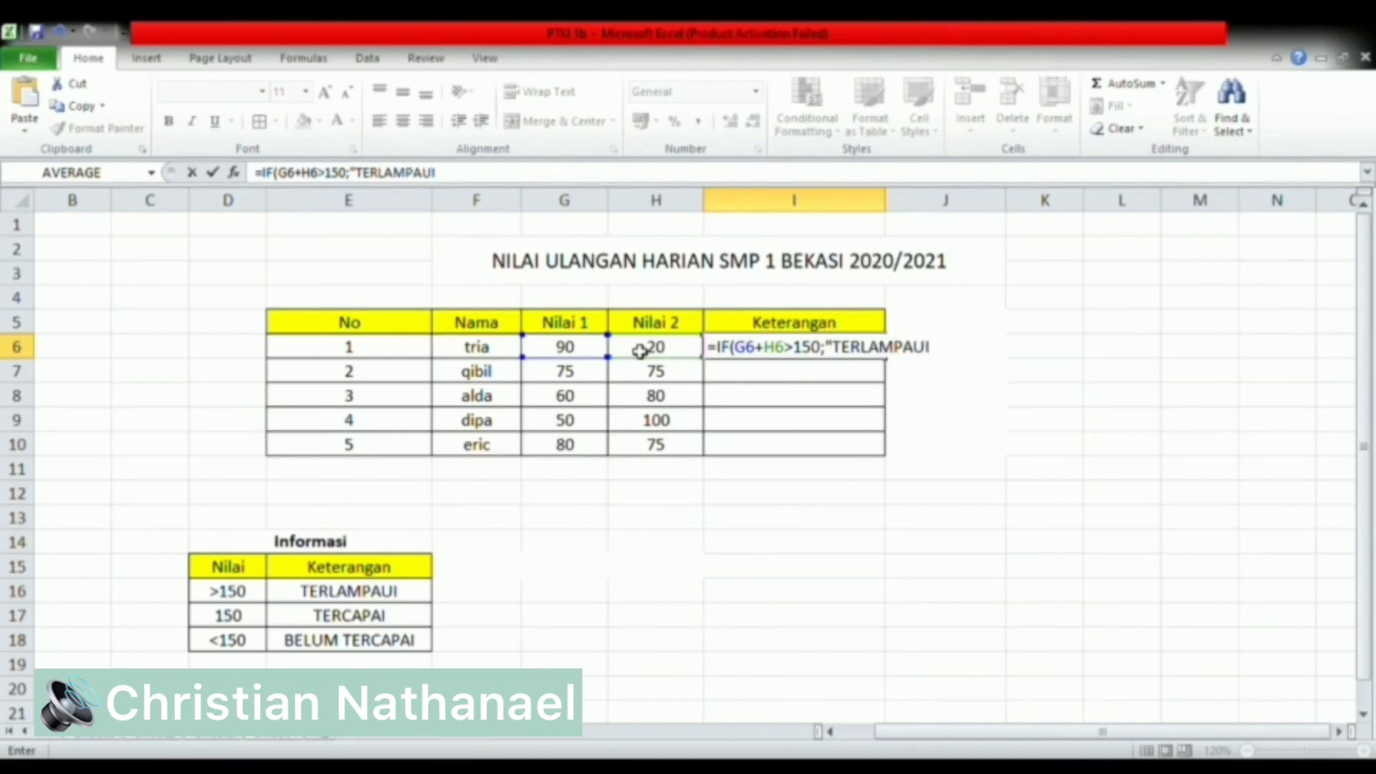
Step: Add a nested IF to the I6 formula that returns "TERCAPAI" when G6+H6=150, and open a third IF
type("\";IF(")
left_click(588, 354)
type("+")
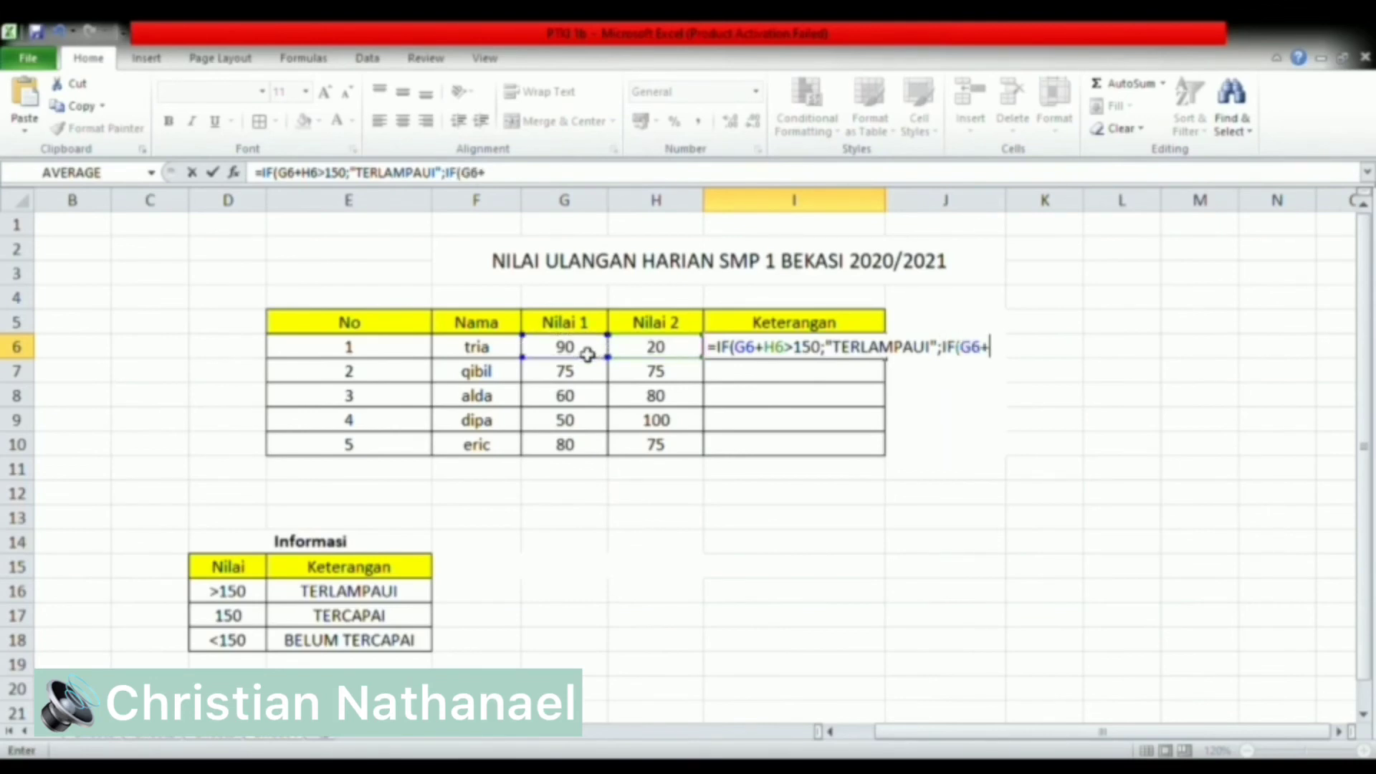
left_click(638, 359)
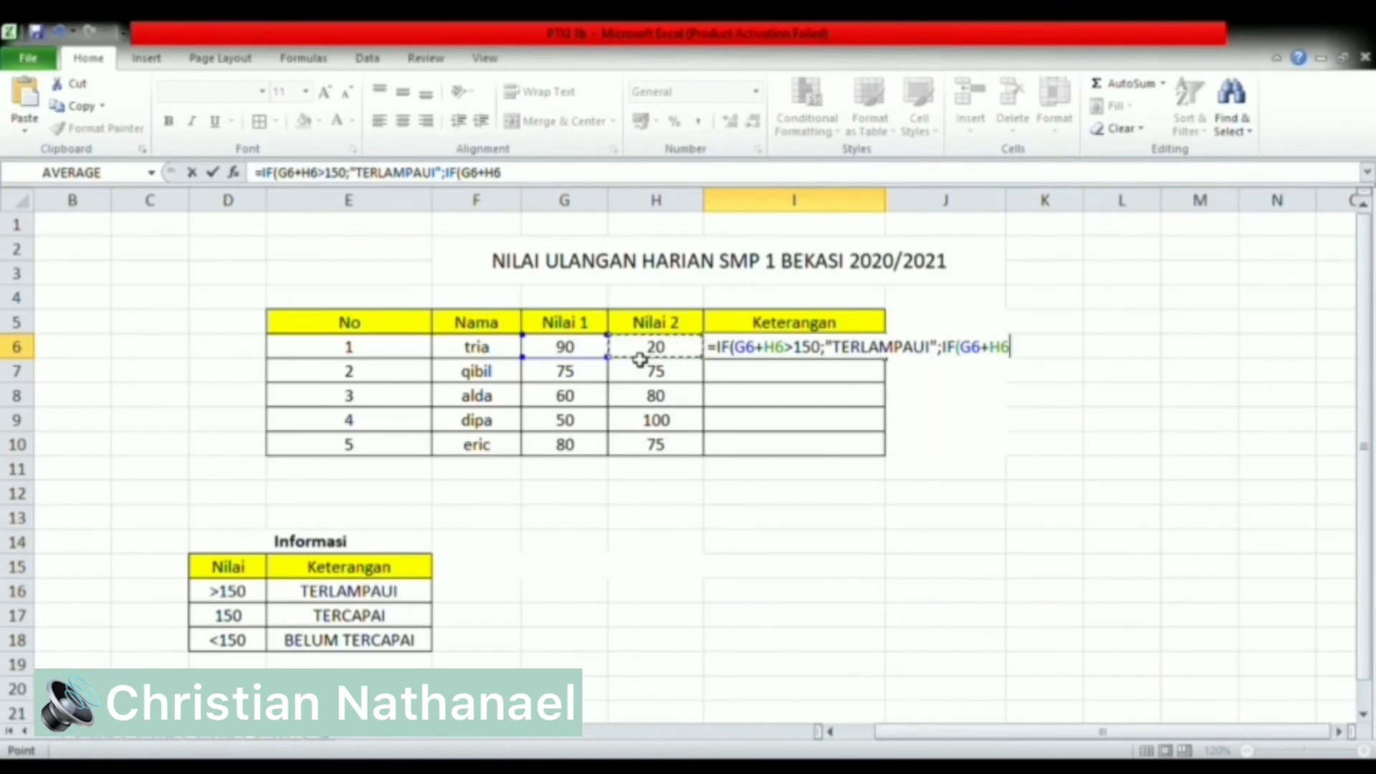
type("=")
type("150;\"TER")
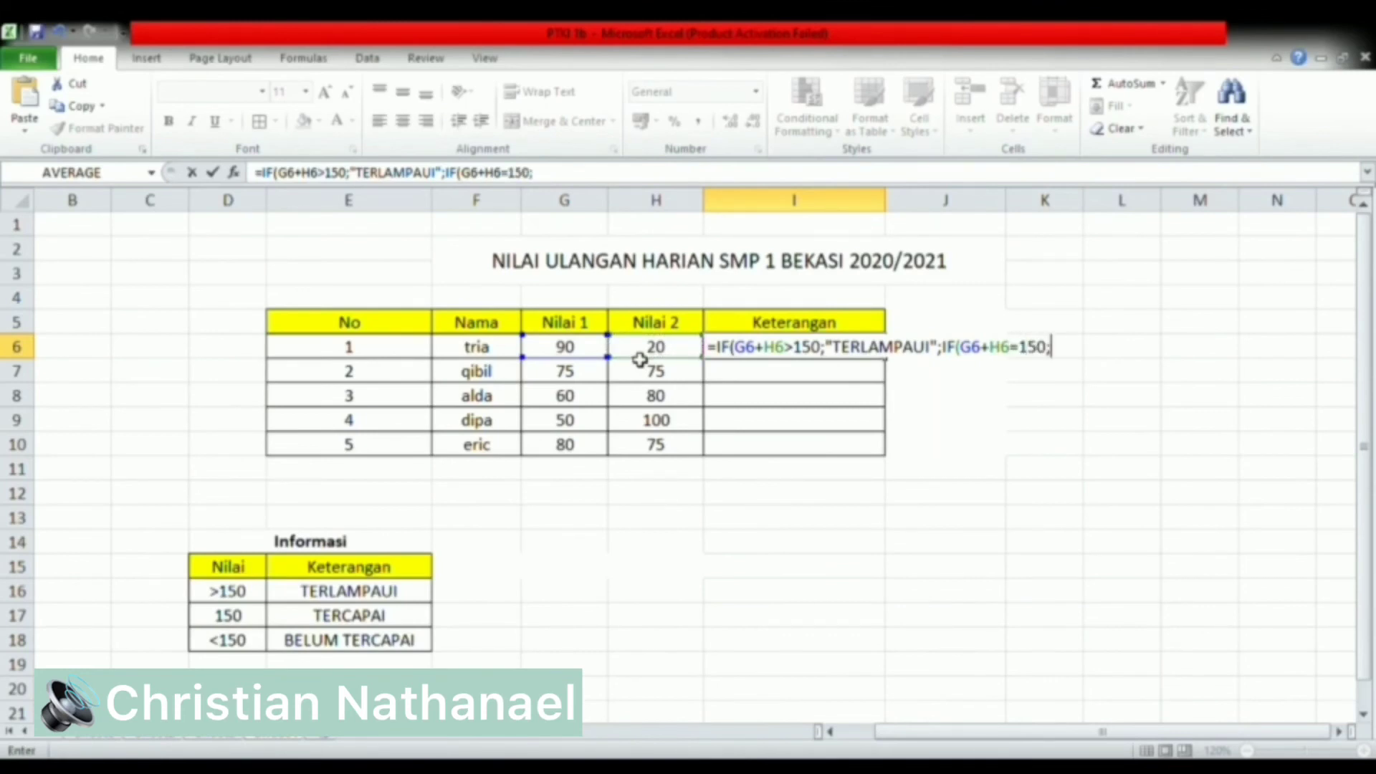
type("CA")
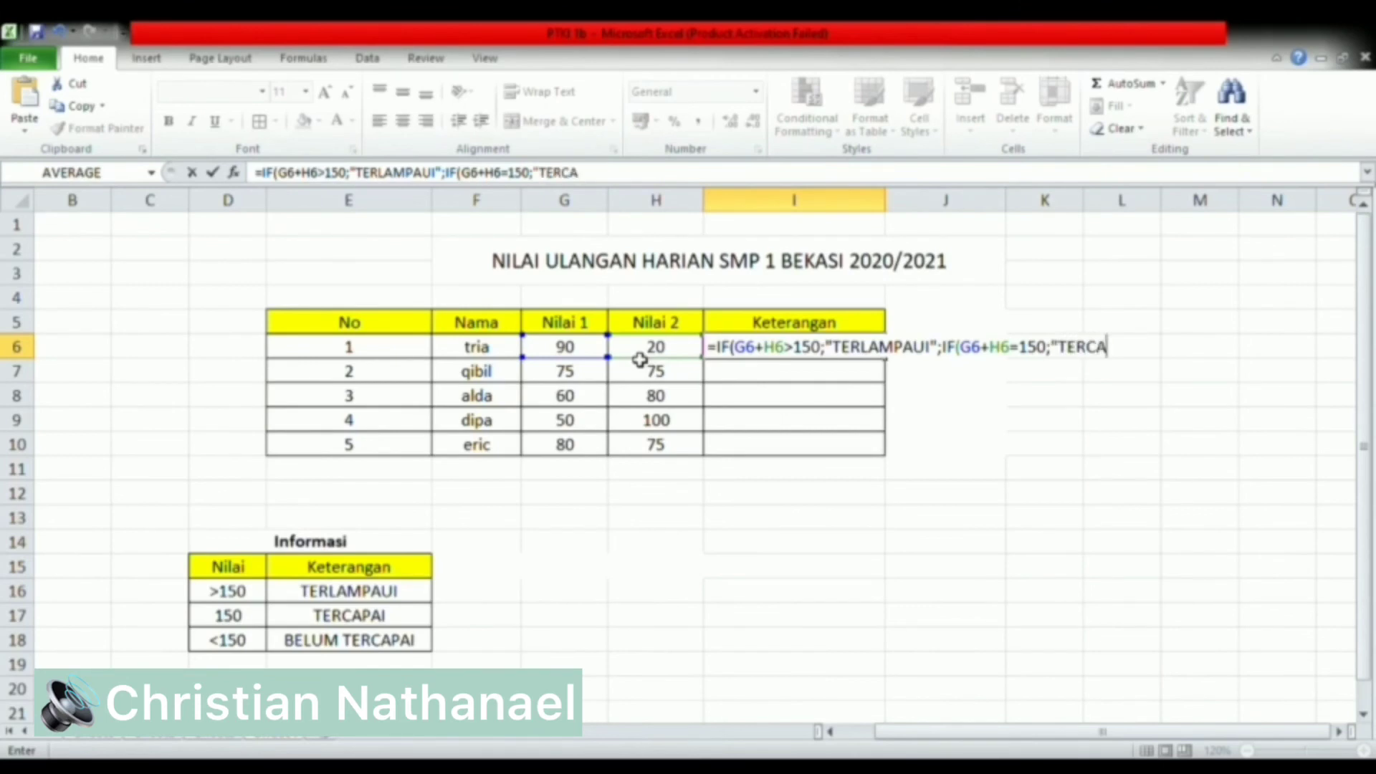
type("PAI\";IF(")
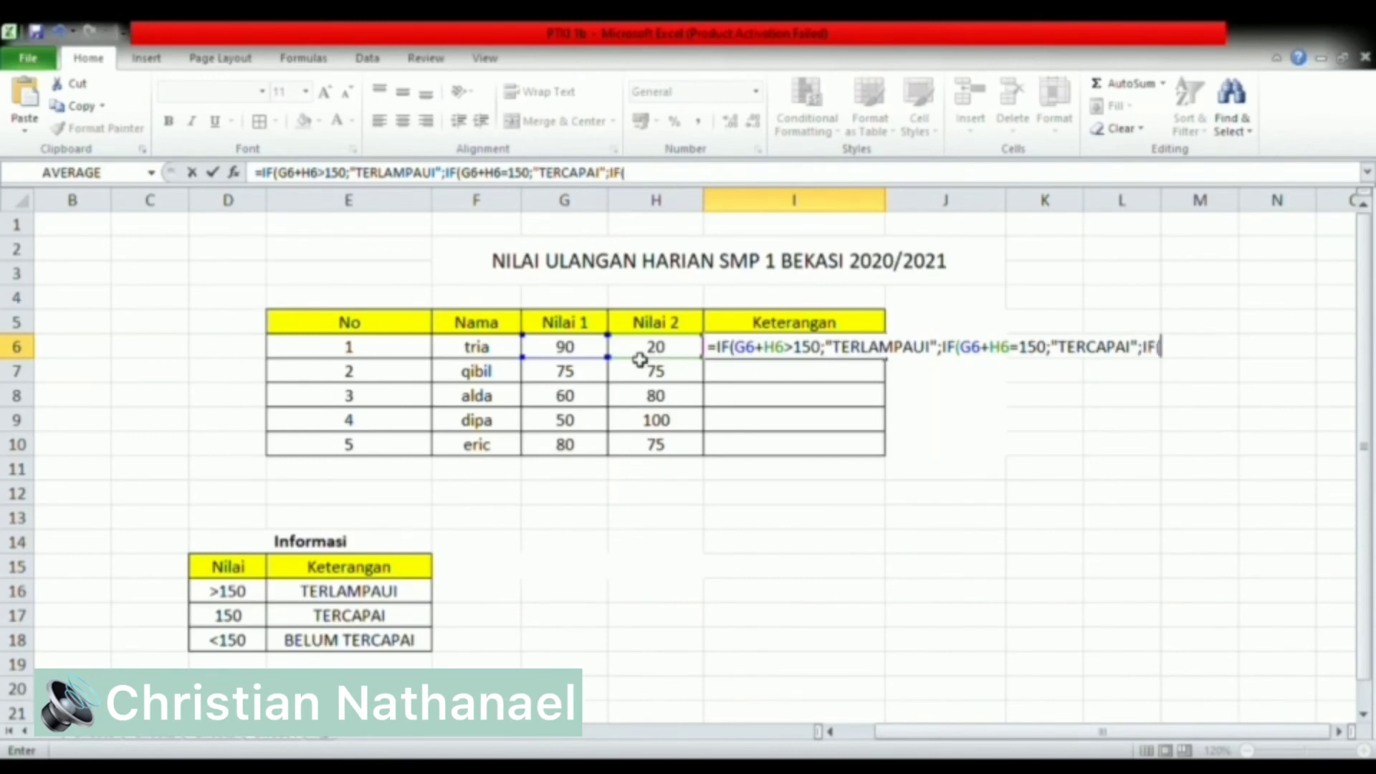
Step: Complete the third IF in I6 so G6+H6<150 returns "BELUM TERCAPAI", and enter the formula
left_click(593, 354)
type("+")
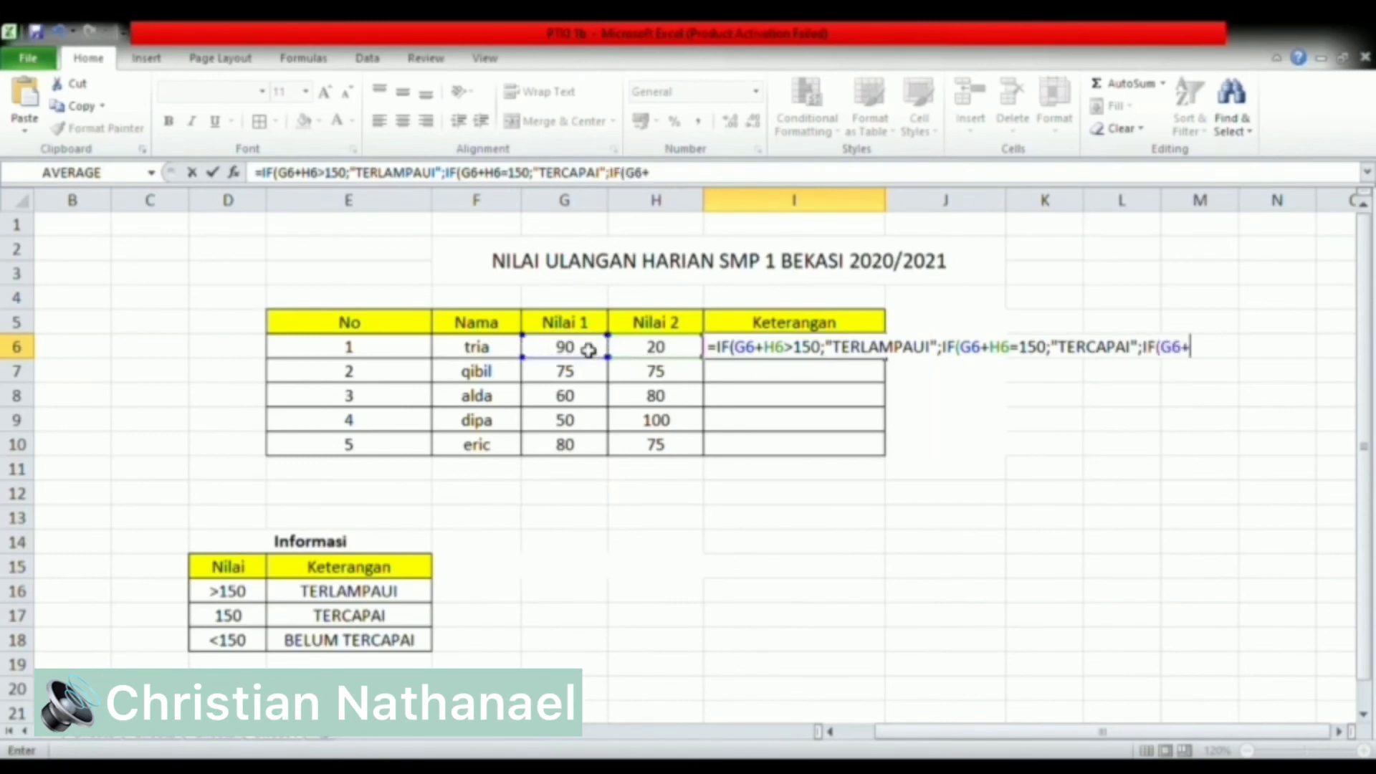
left_click(629, 354)
type("<")
type("150")
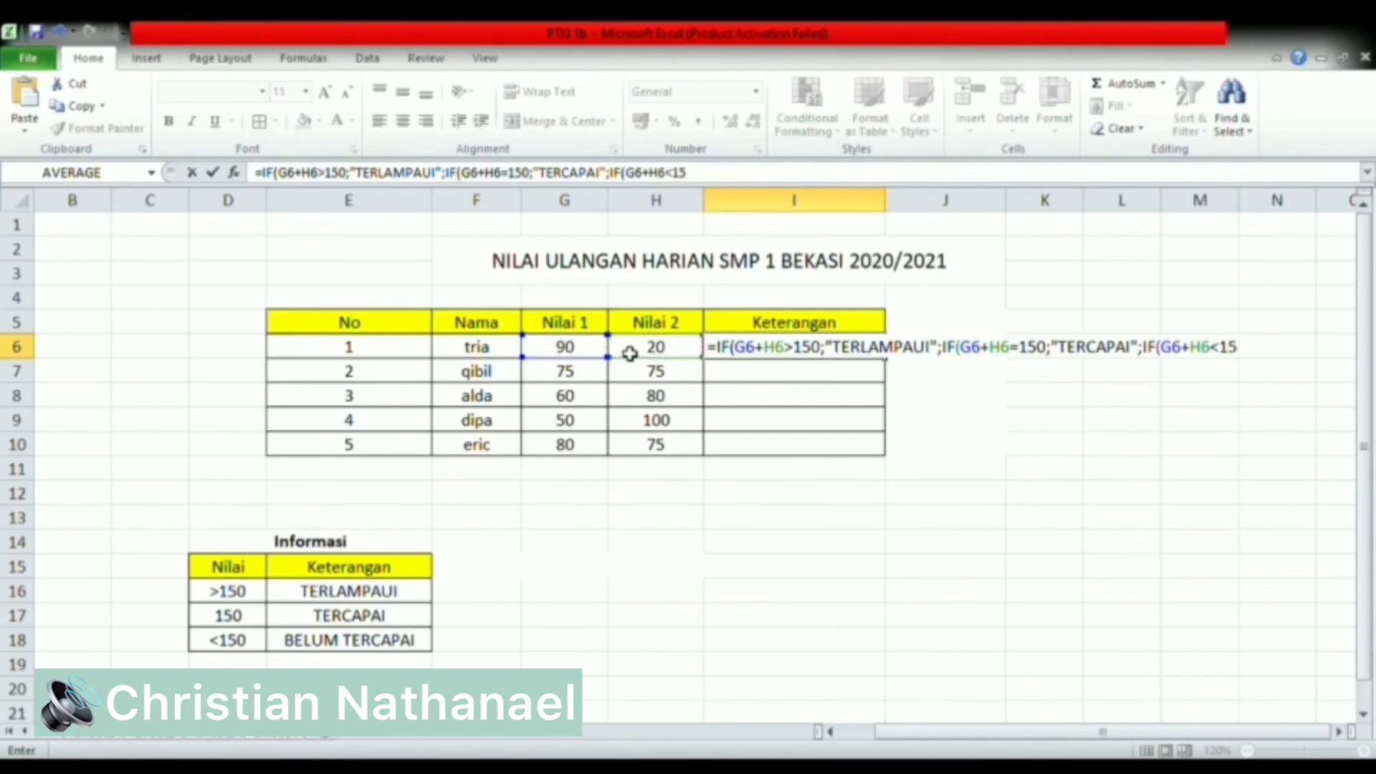
type(";\"BELUM ")
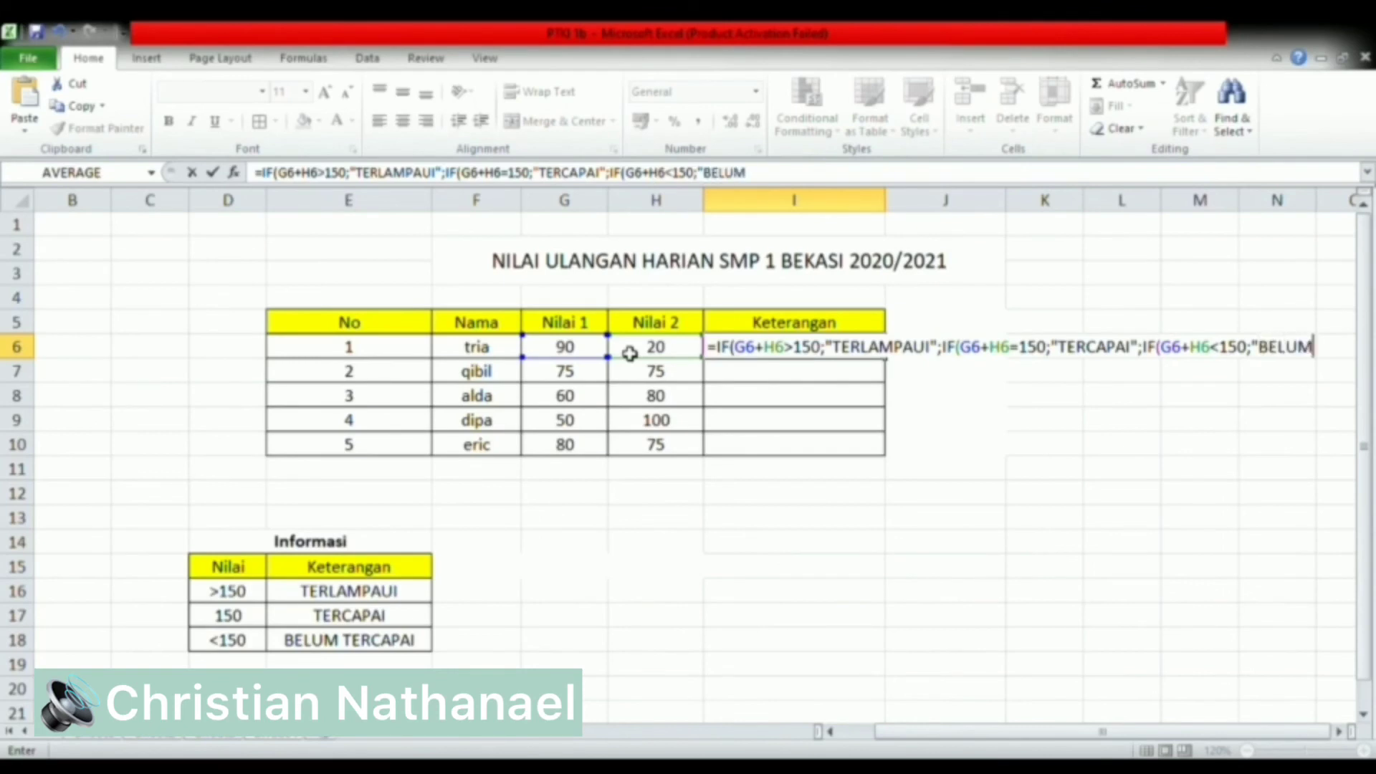
type("TERCAP")
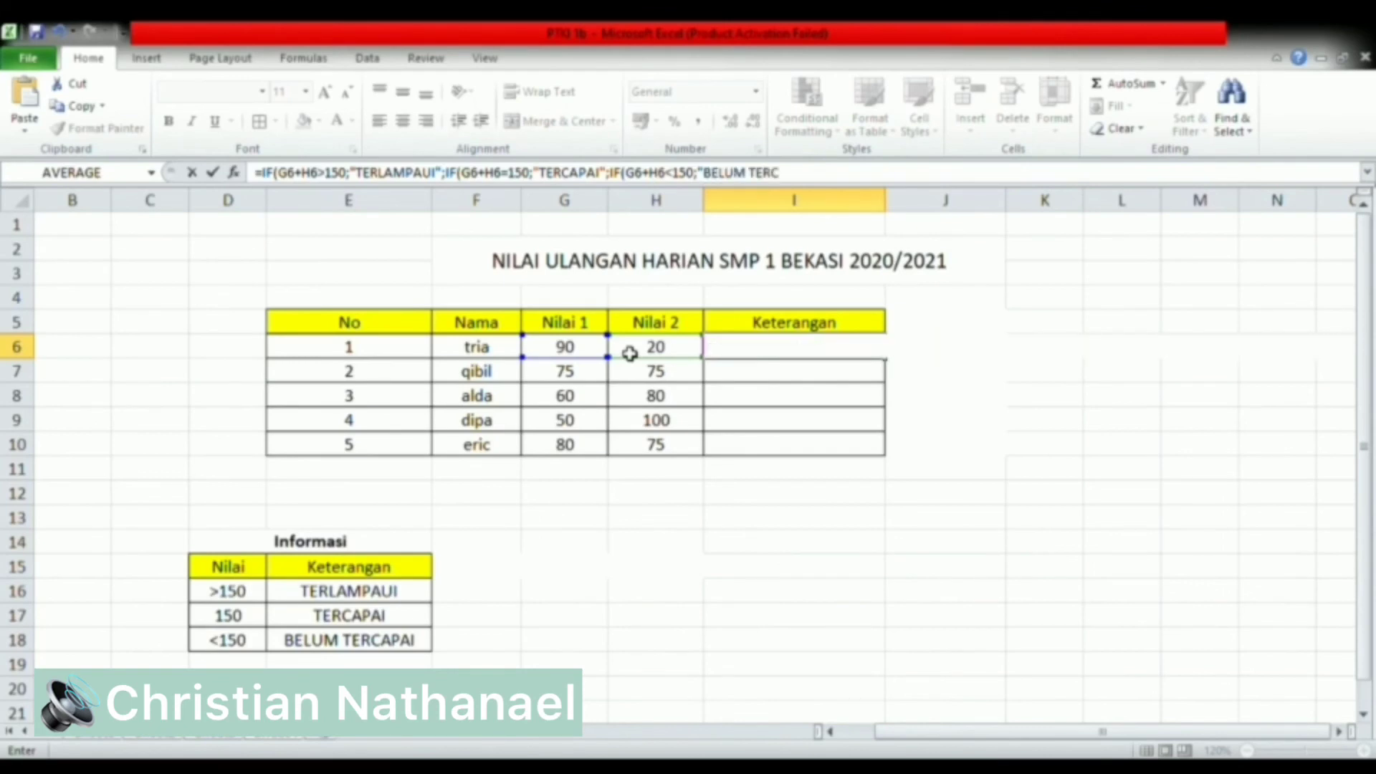
type("AI")
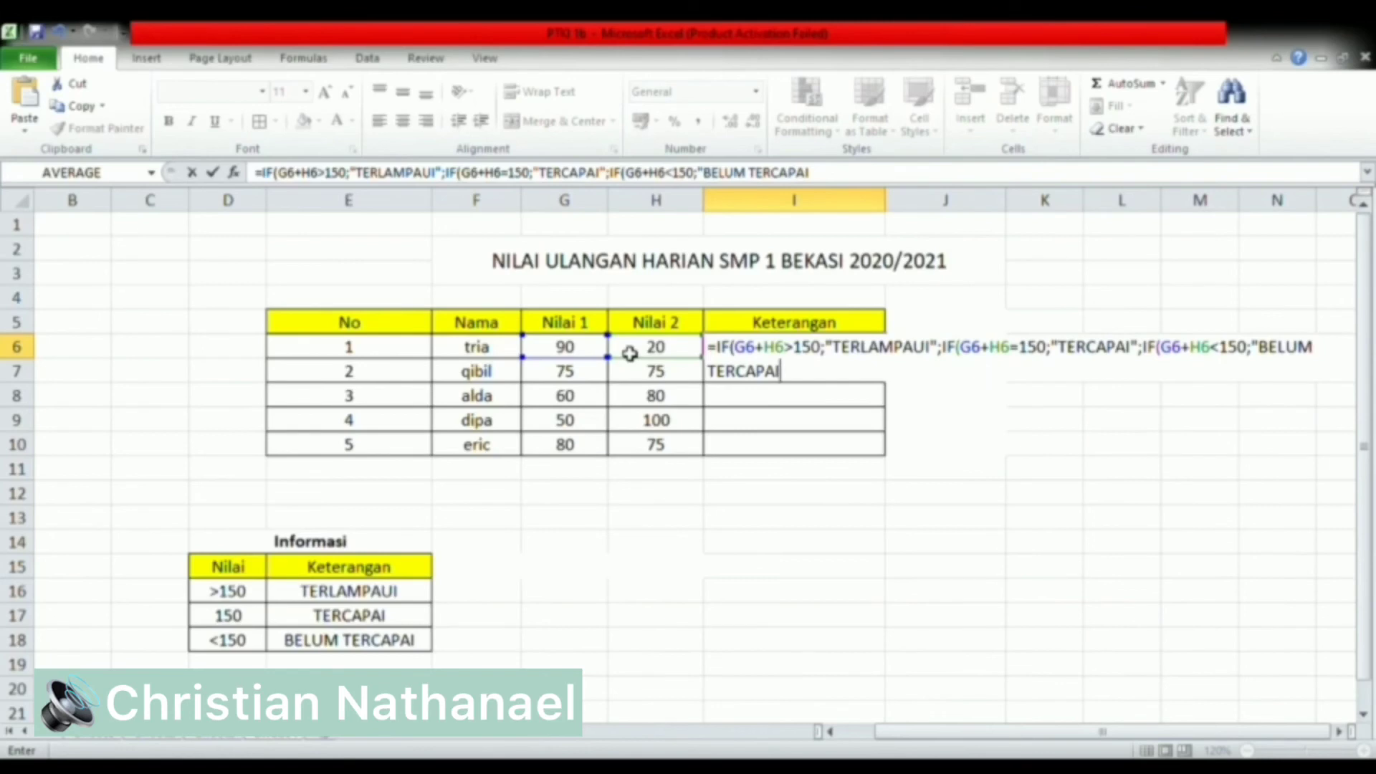
type("\")))")
key("Return")
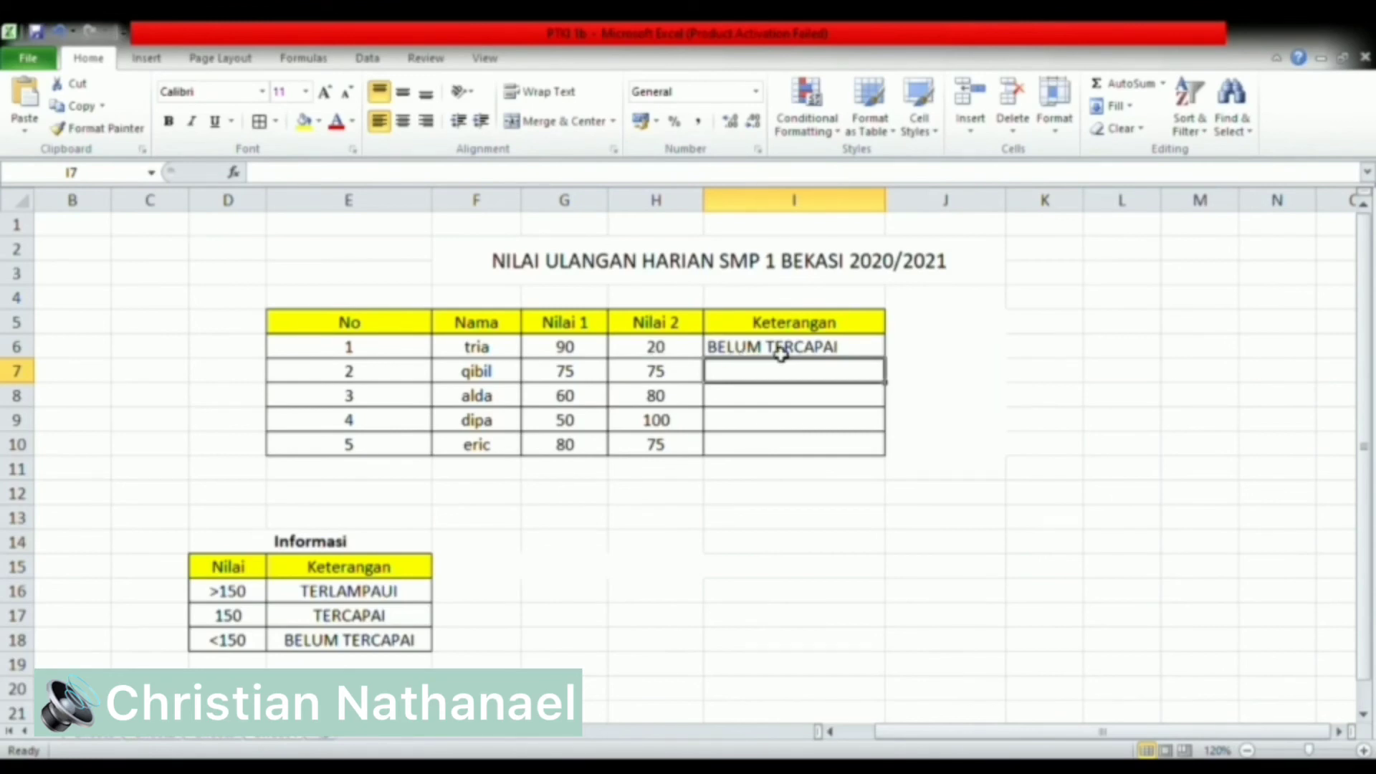
Step: Check row 6's two scores against its label, and fill the I6 formula down through I10 in the Keterangan column
left_click(591, 353)
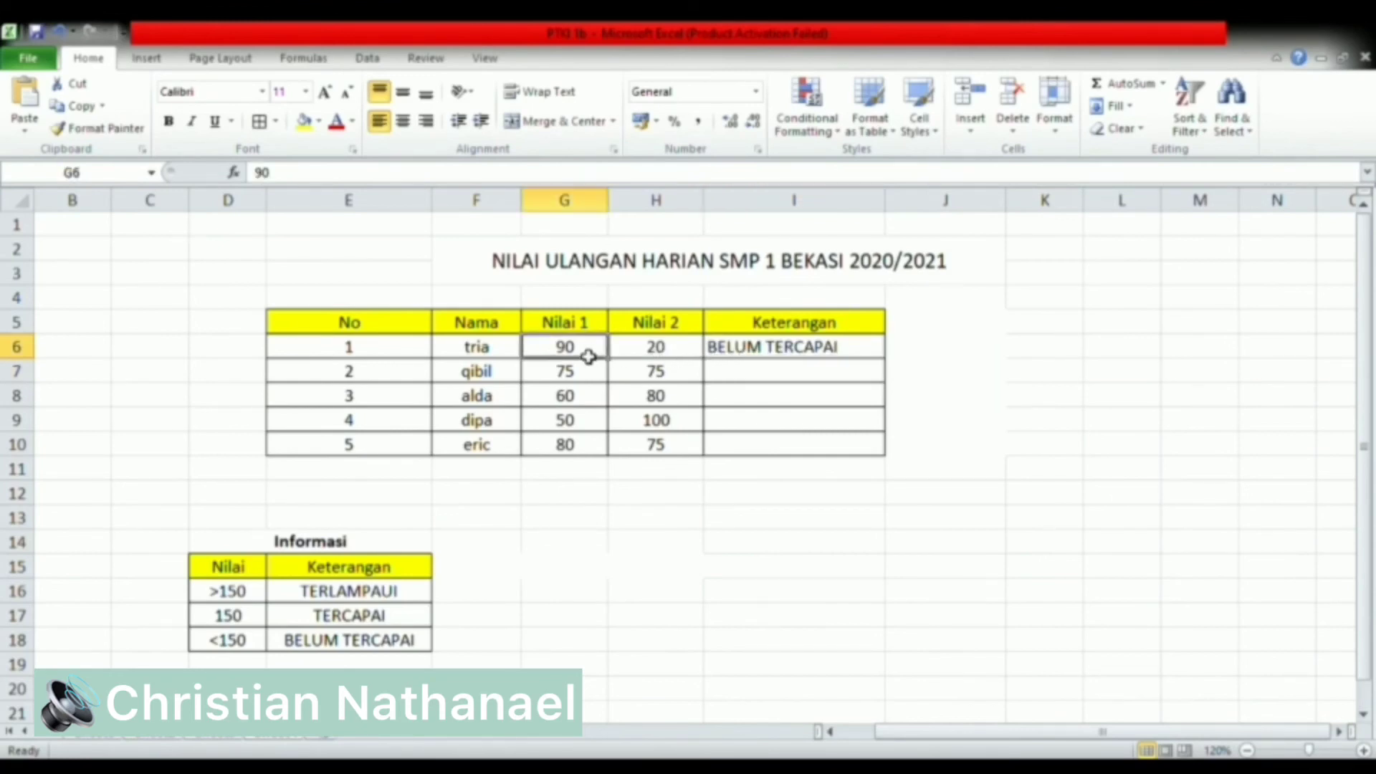
left_click(638, 353)
left_click(802, 354)
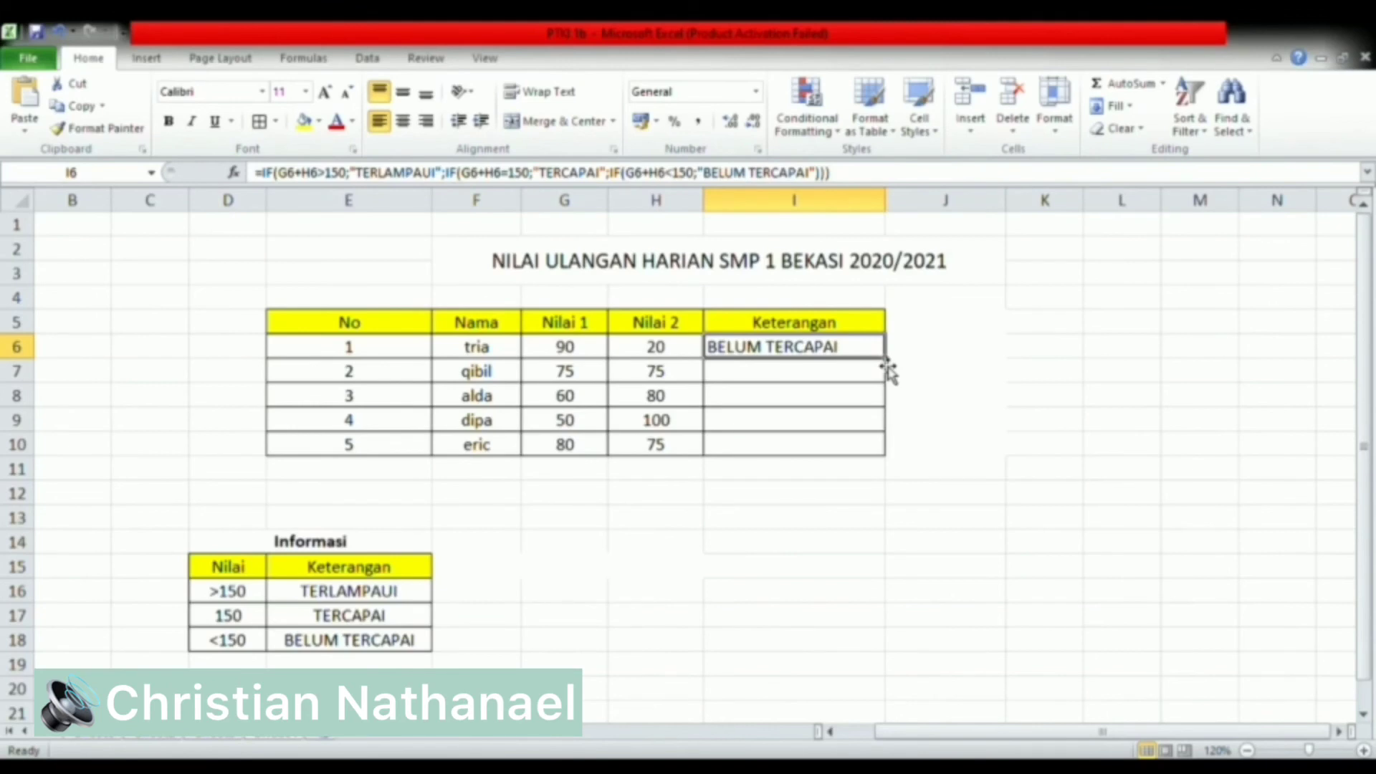
left_click_drag(891, 365, 883, 459)
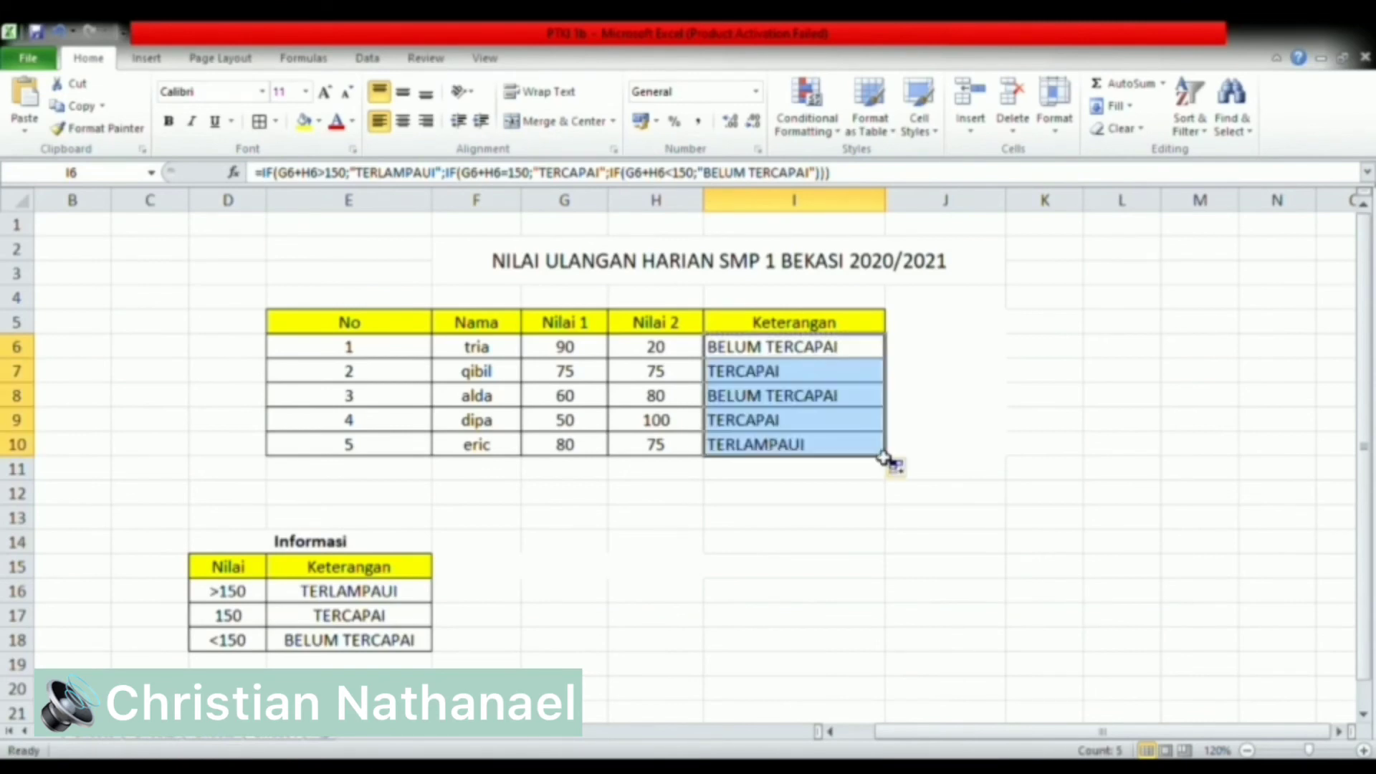
left_click(955, 402)
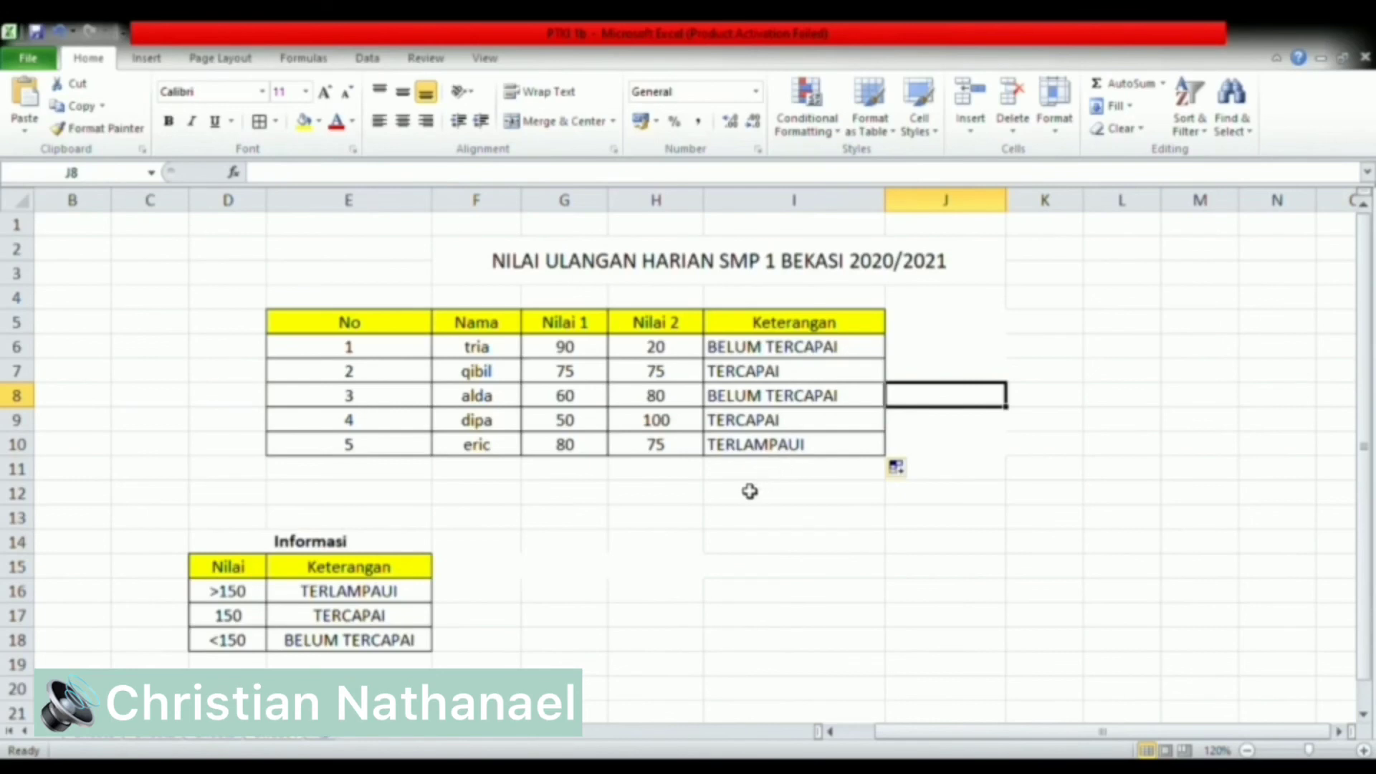
Step: Set the Nilai 1 score in G9 to 70 and check the Keterangan label in I9
double_click(585, 428)
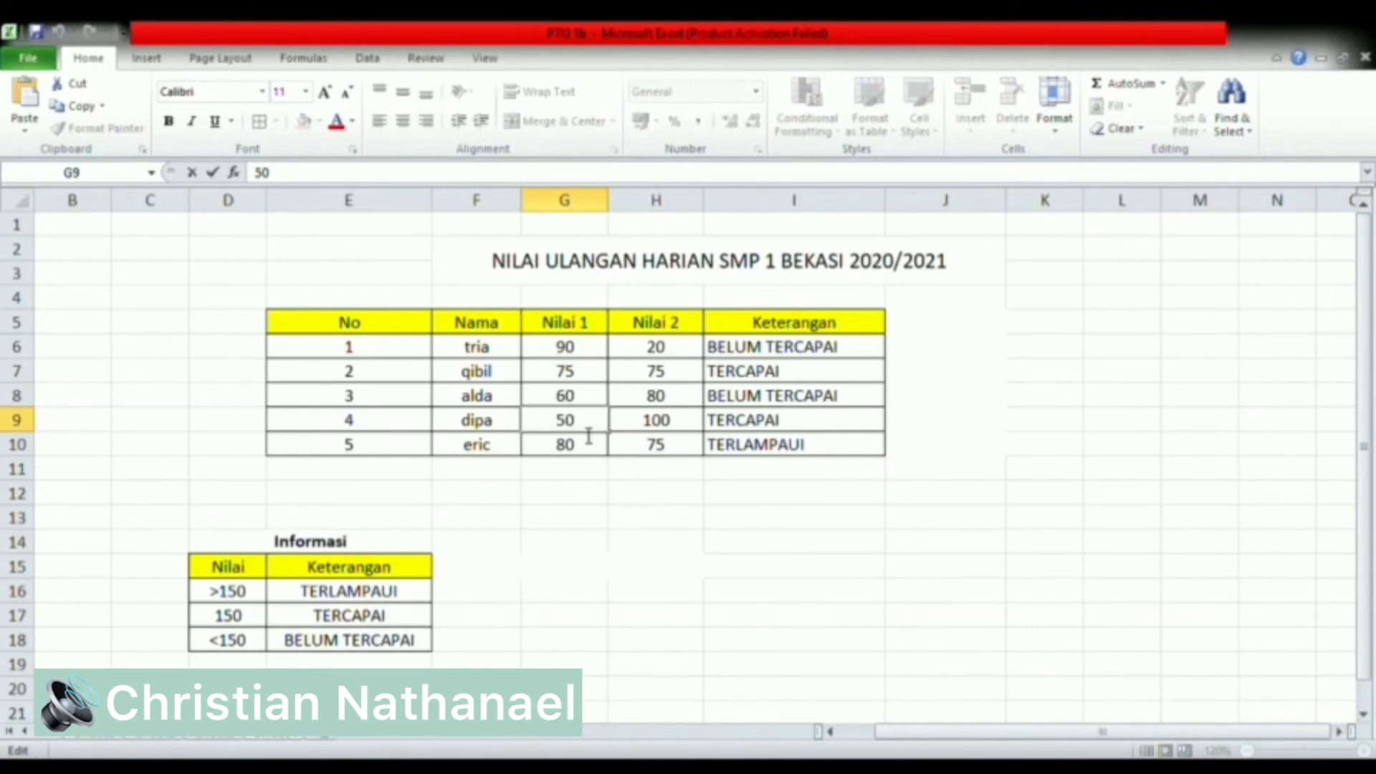
key("BackSpace")
key("BackSpace")
type("70")
key("Return")
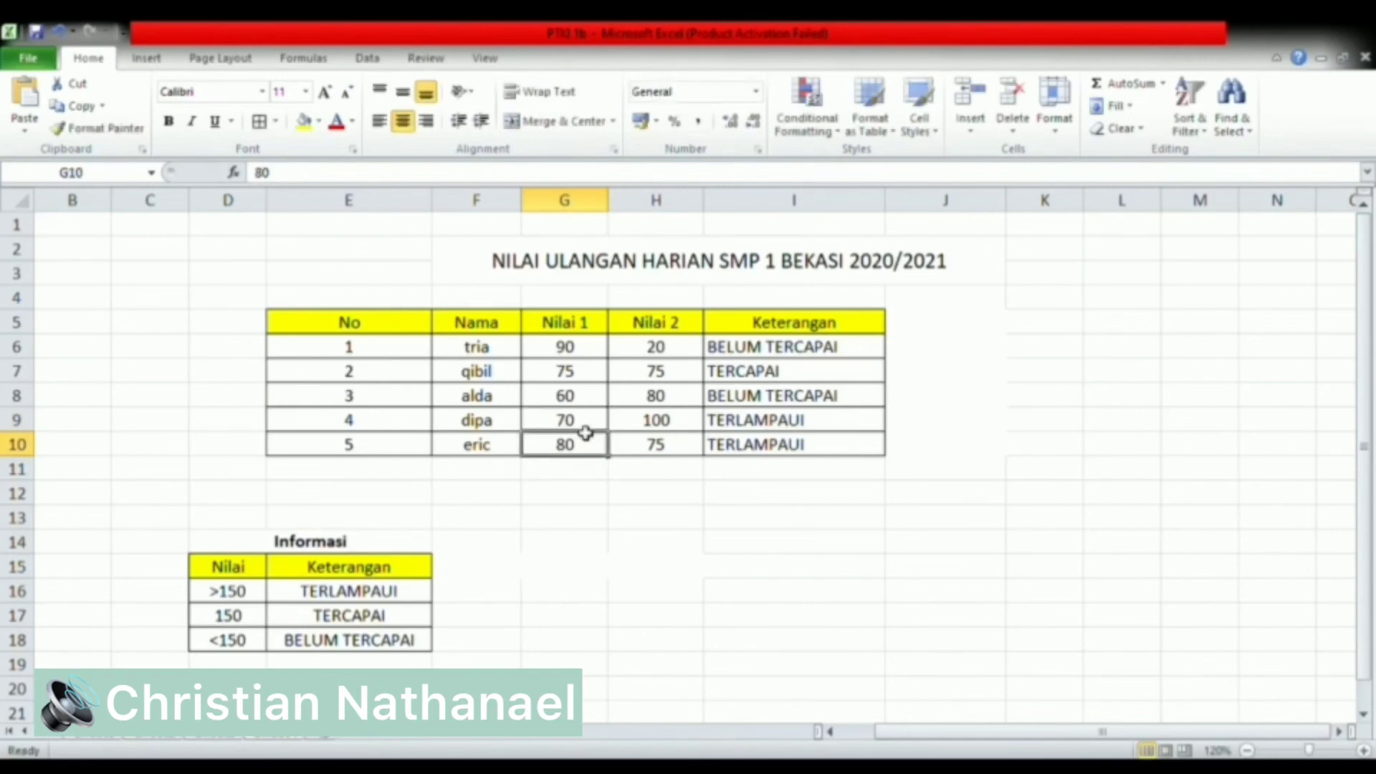
left_click(787, 431)
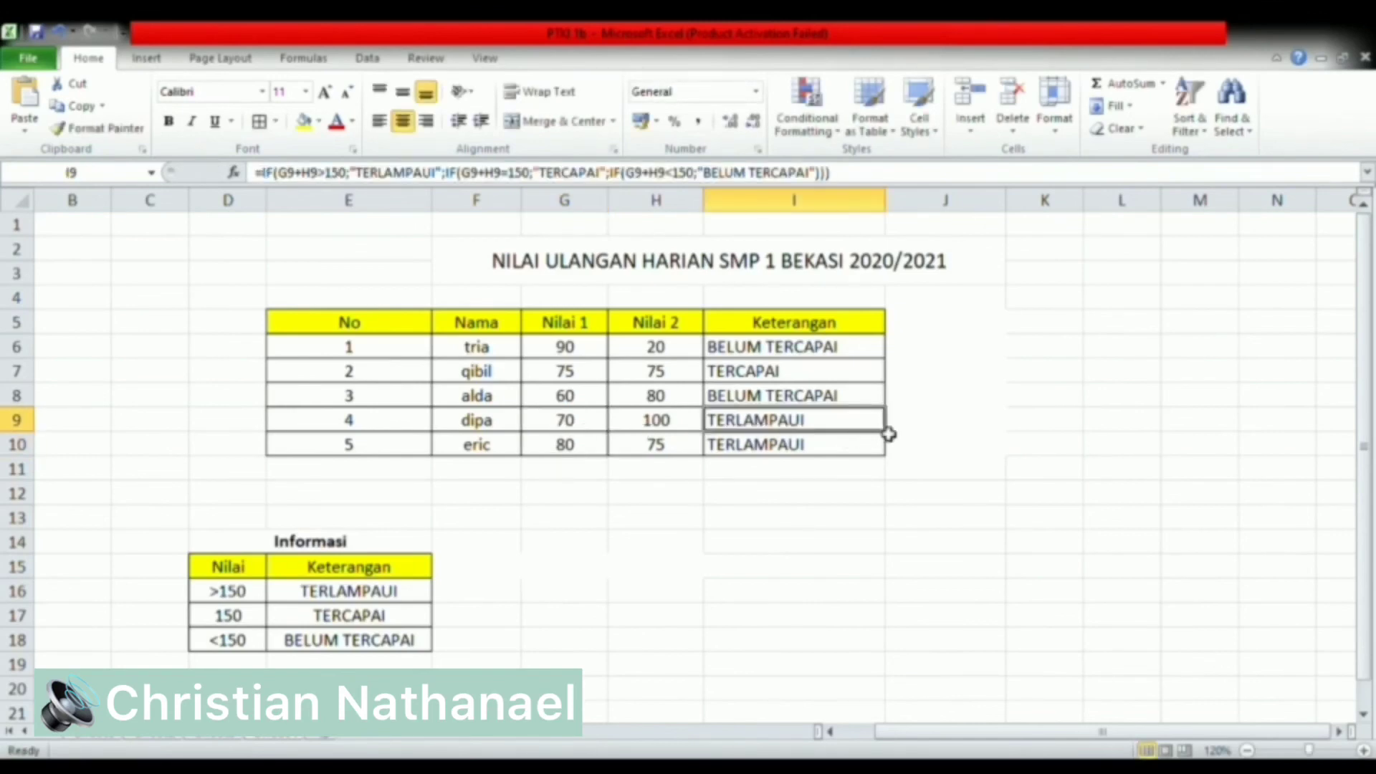
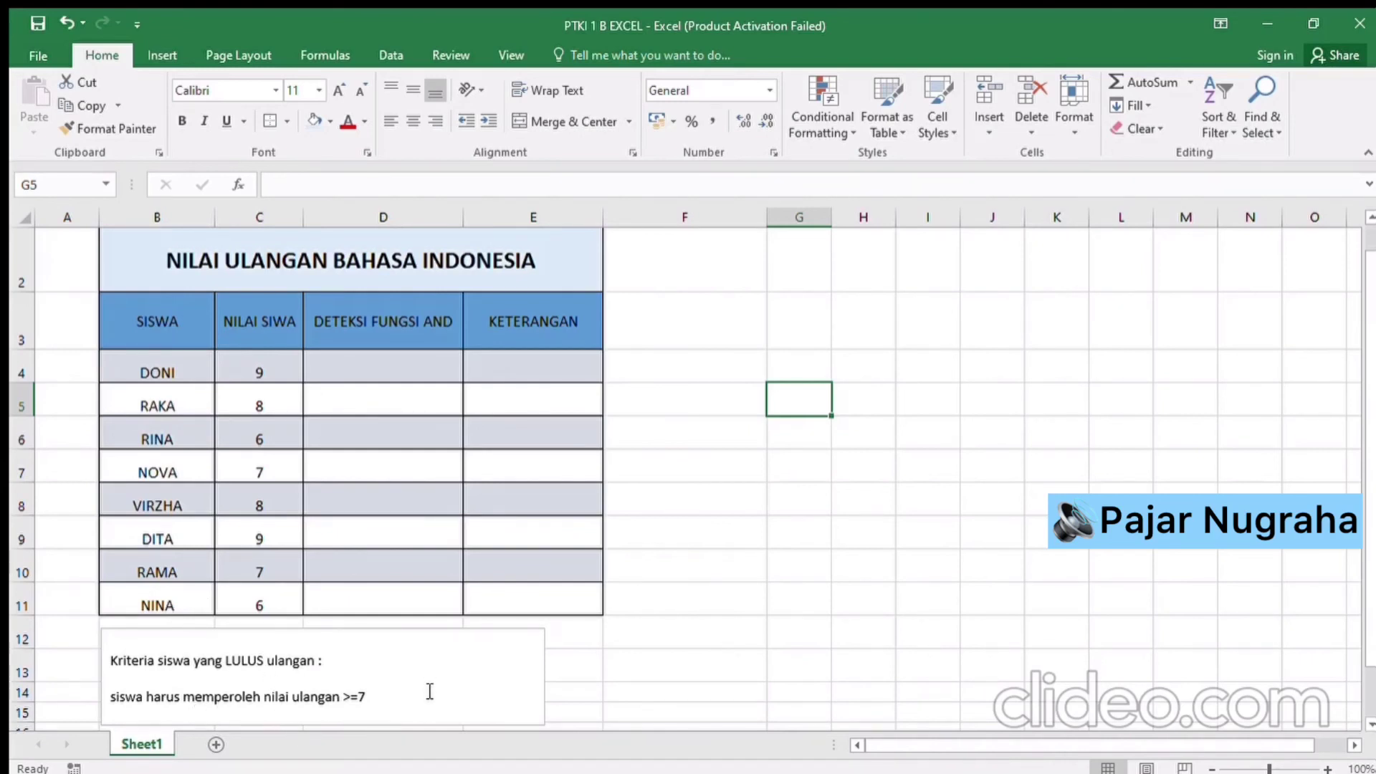
Step: In the Bahasa Indonesia score workbook, enter =AND(C4>=7) in D4 of the DETEKSI FUNGSI AND column
left_click(346, 370)
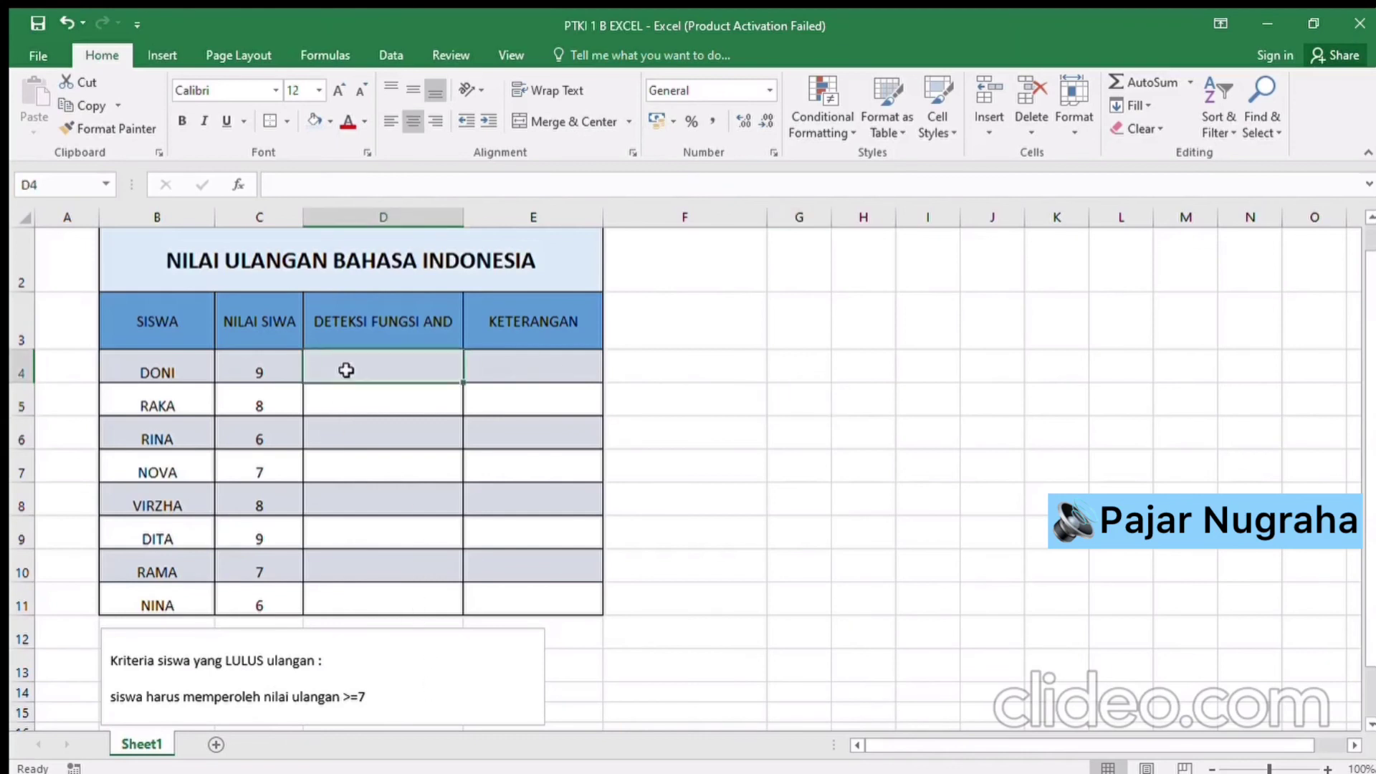
type("=")
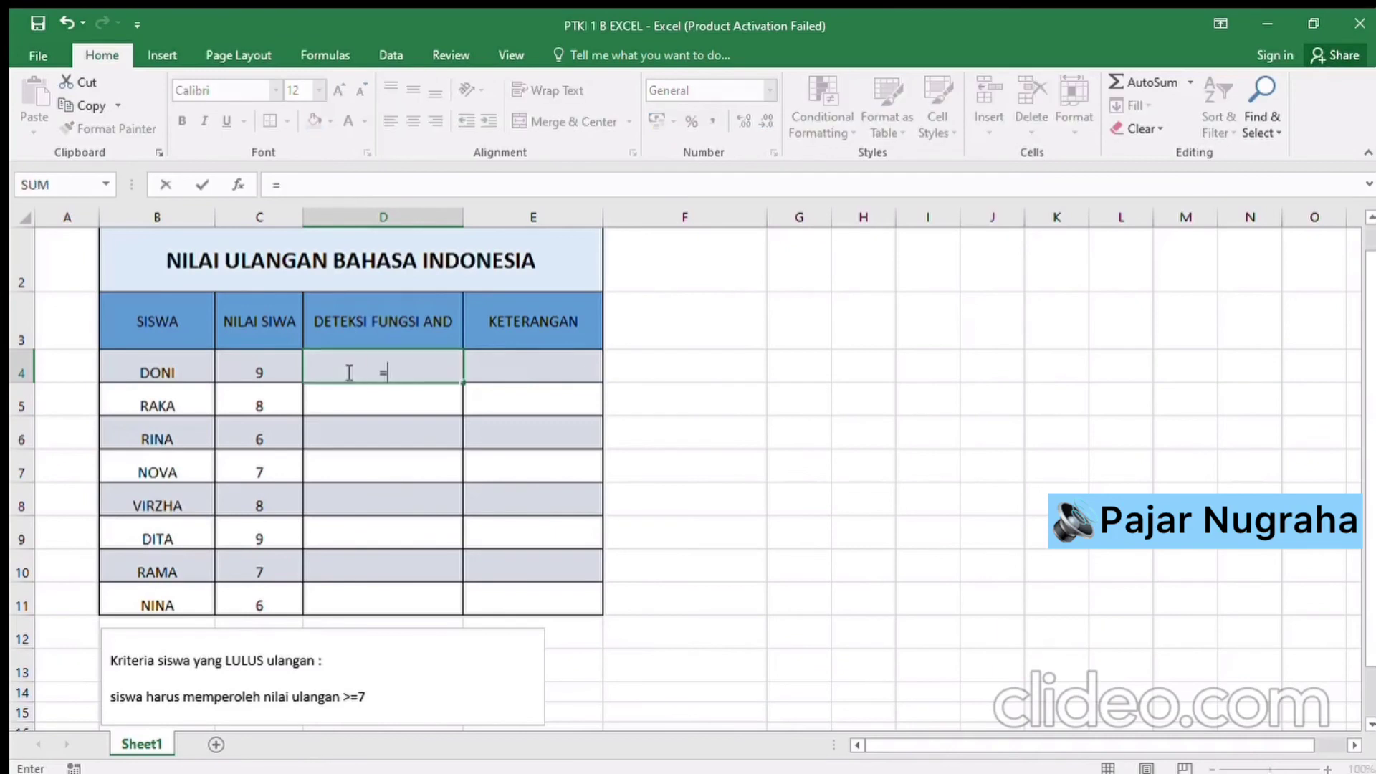
type("AND")
type("(")
left_click(260, 370)
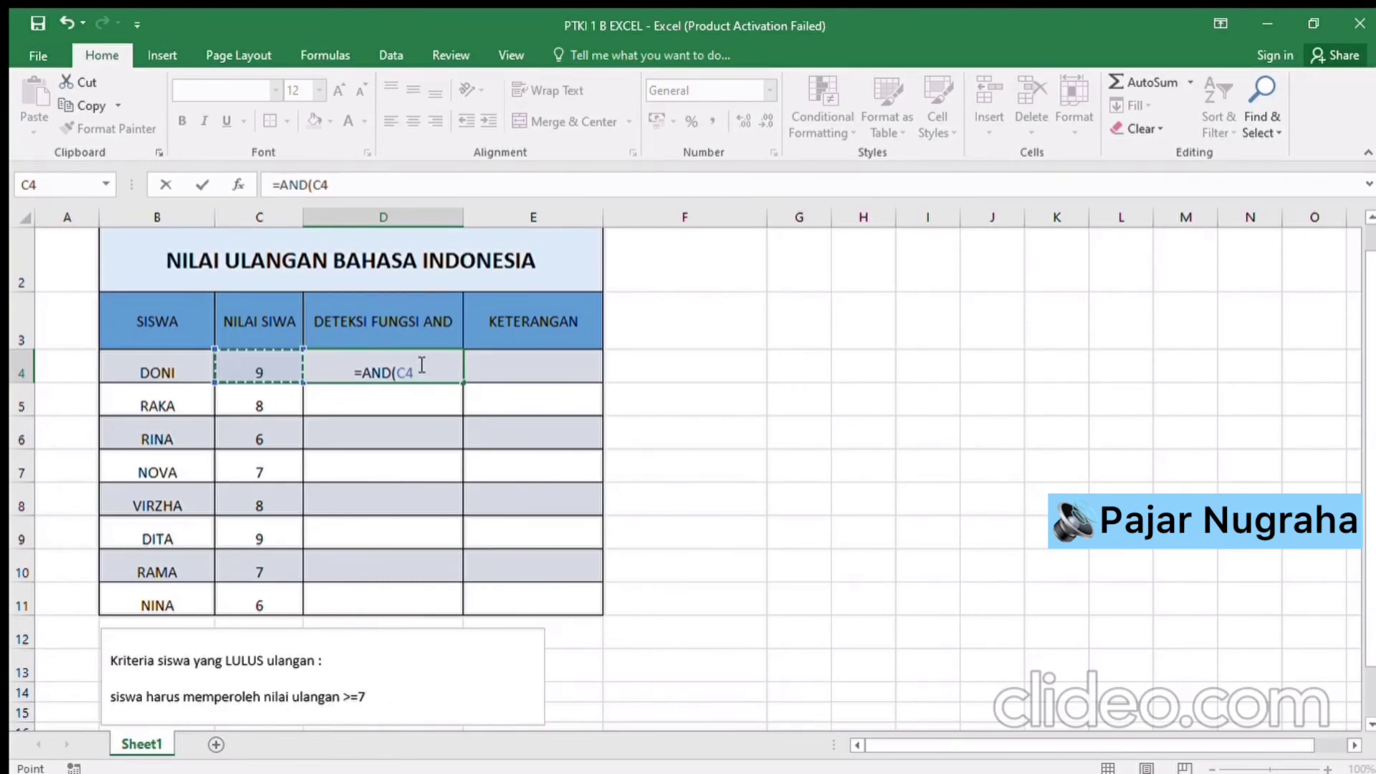
type(">")
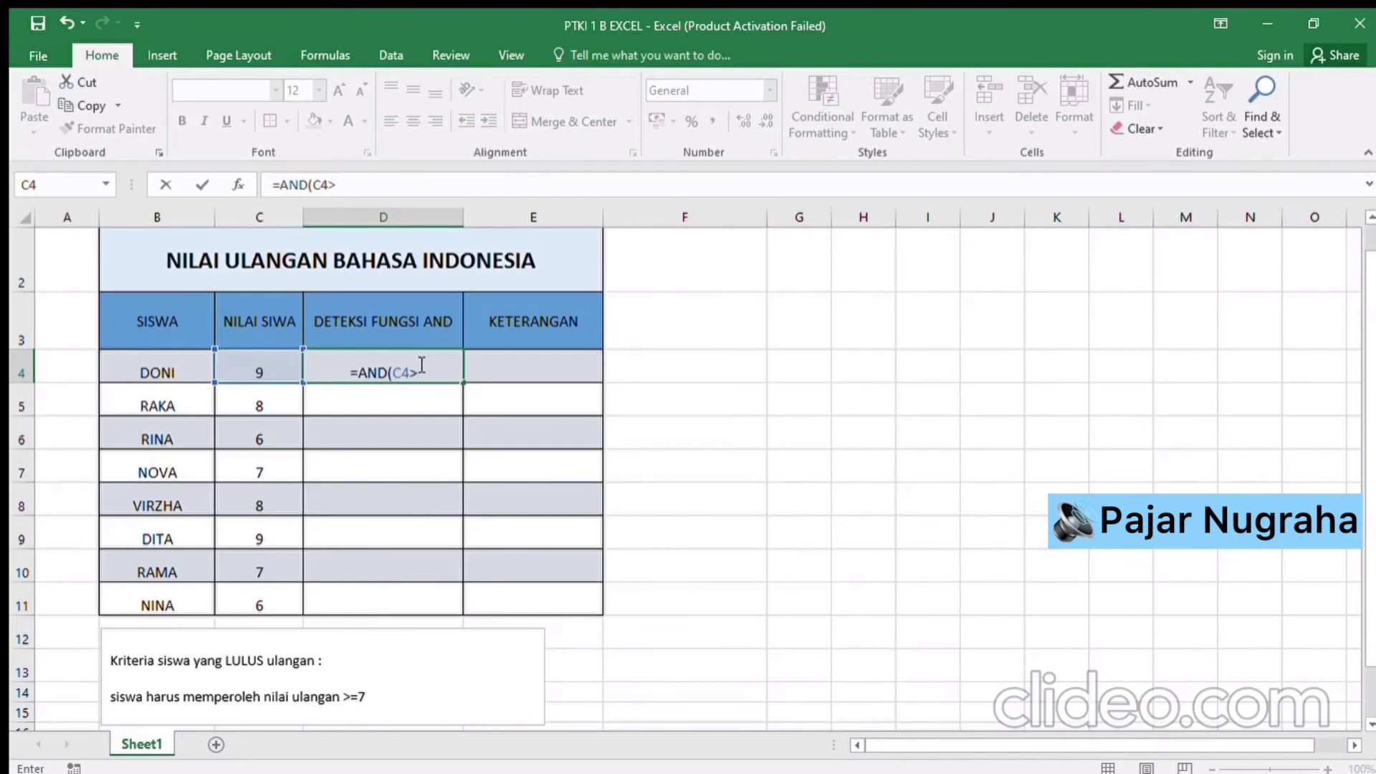
type("=7)")
key("Return")
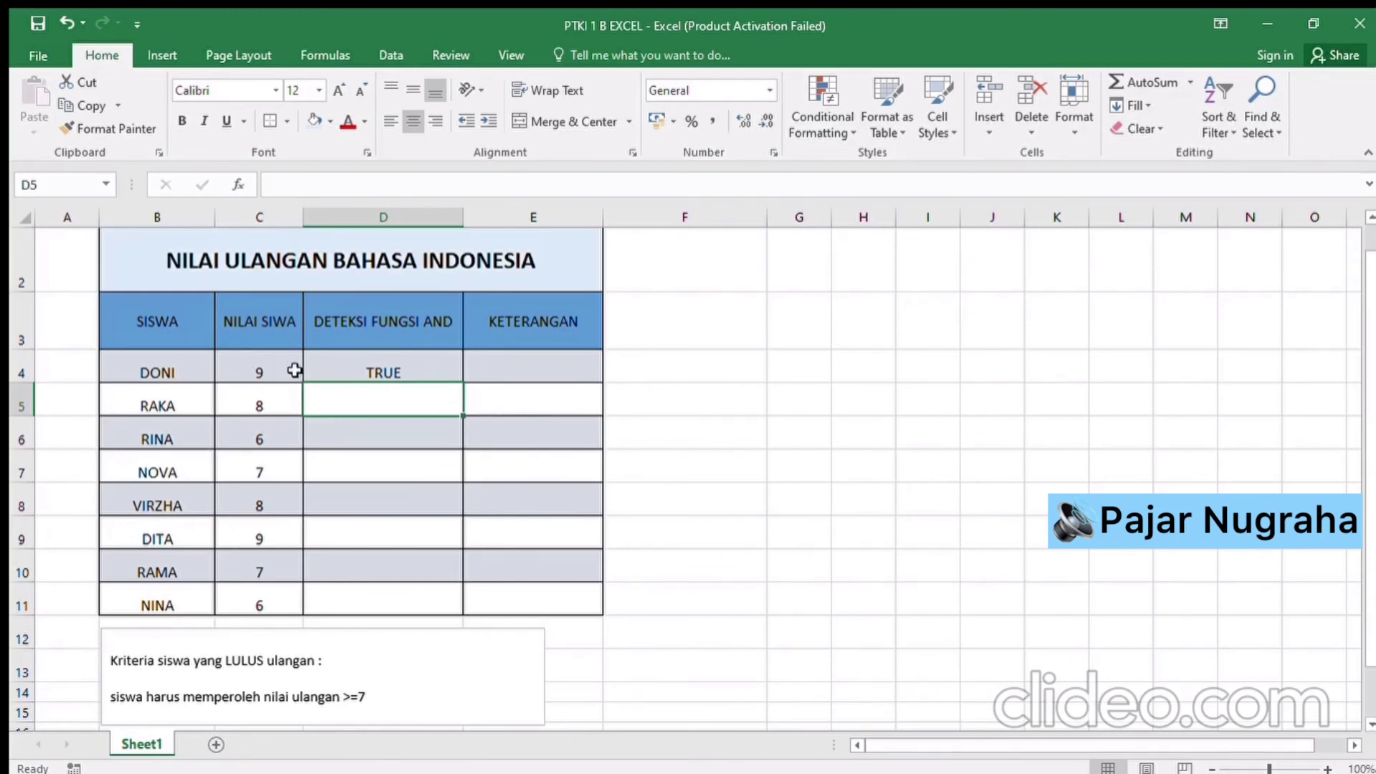
Step: Fill the AND formula from D4 down through D11
left_click(334, 376)
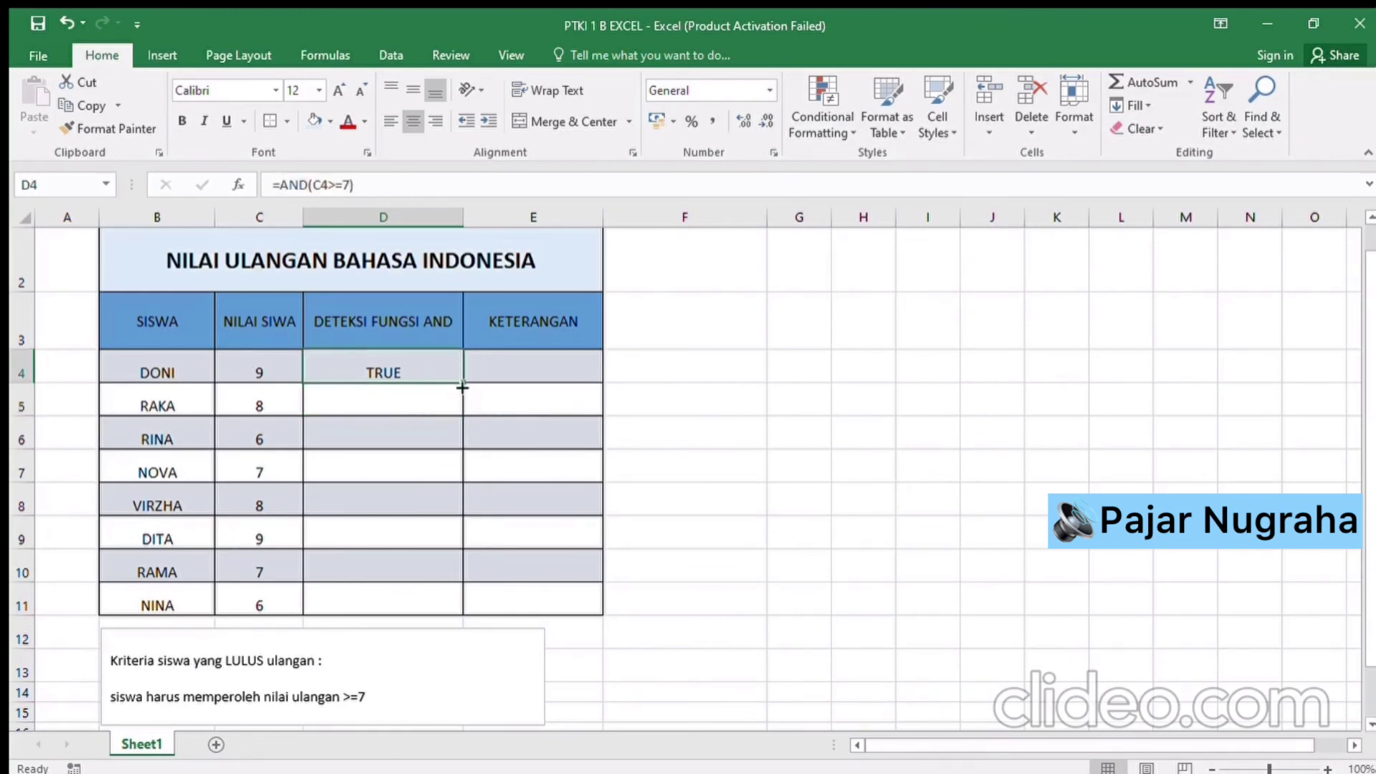
left_click_drag(462, 384, 469, 621)
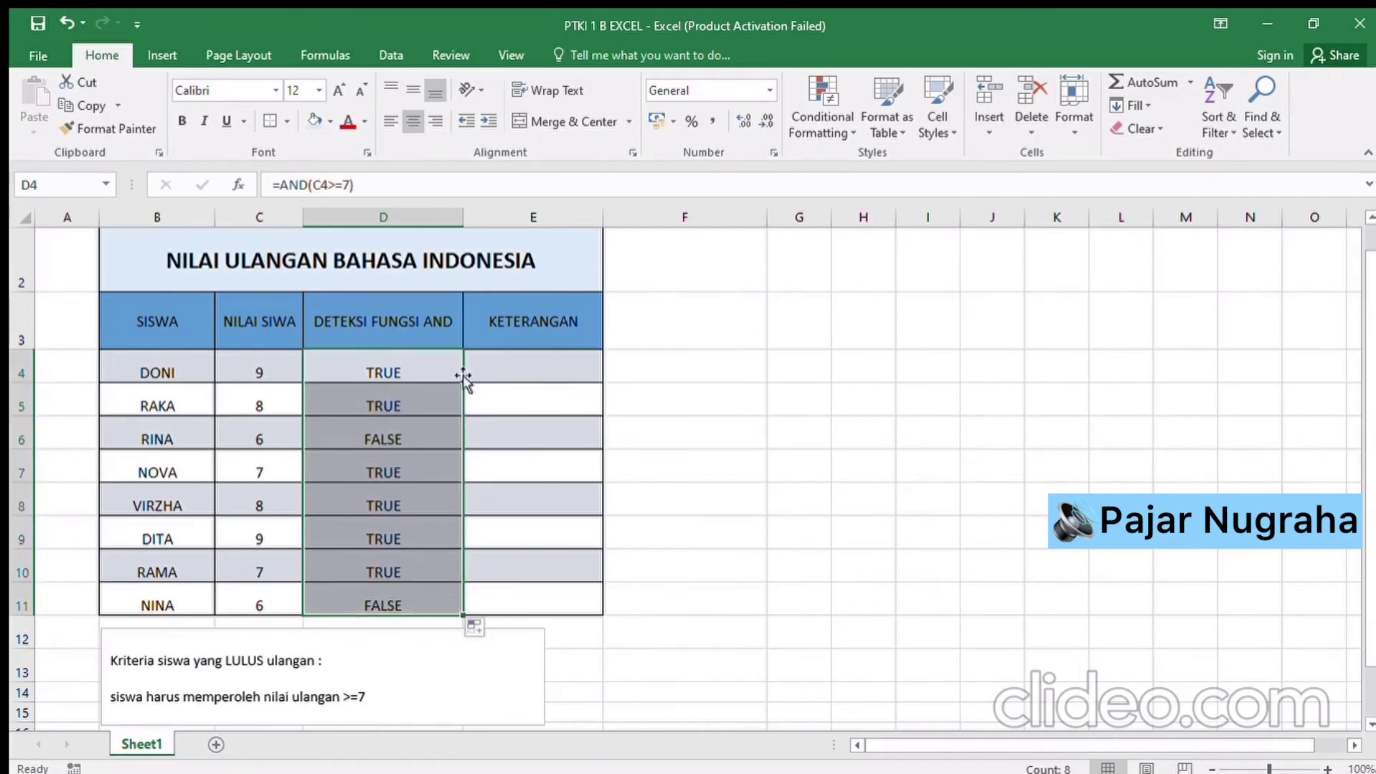
left_click(1002, 440)
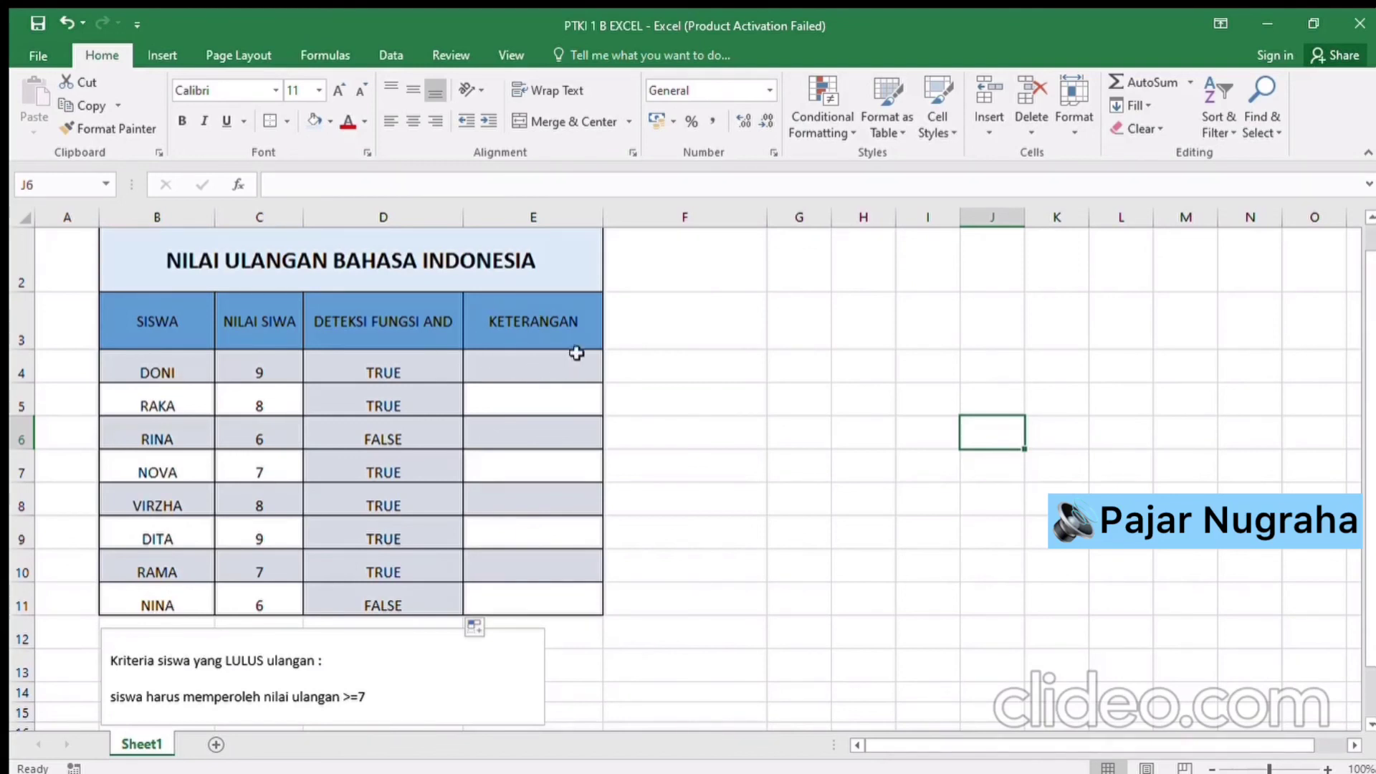
Step: Enter =IF(AND(C4>=7);"LULUS";"TIDAK LULUS") in E4 of the KETERANGAN column
left_click(525, 371)
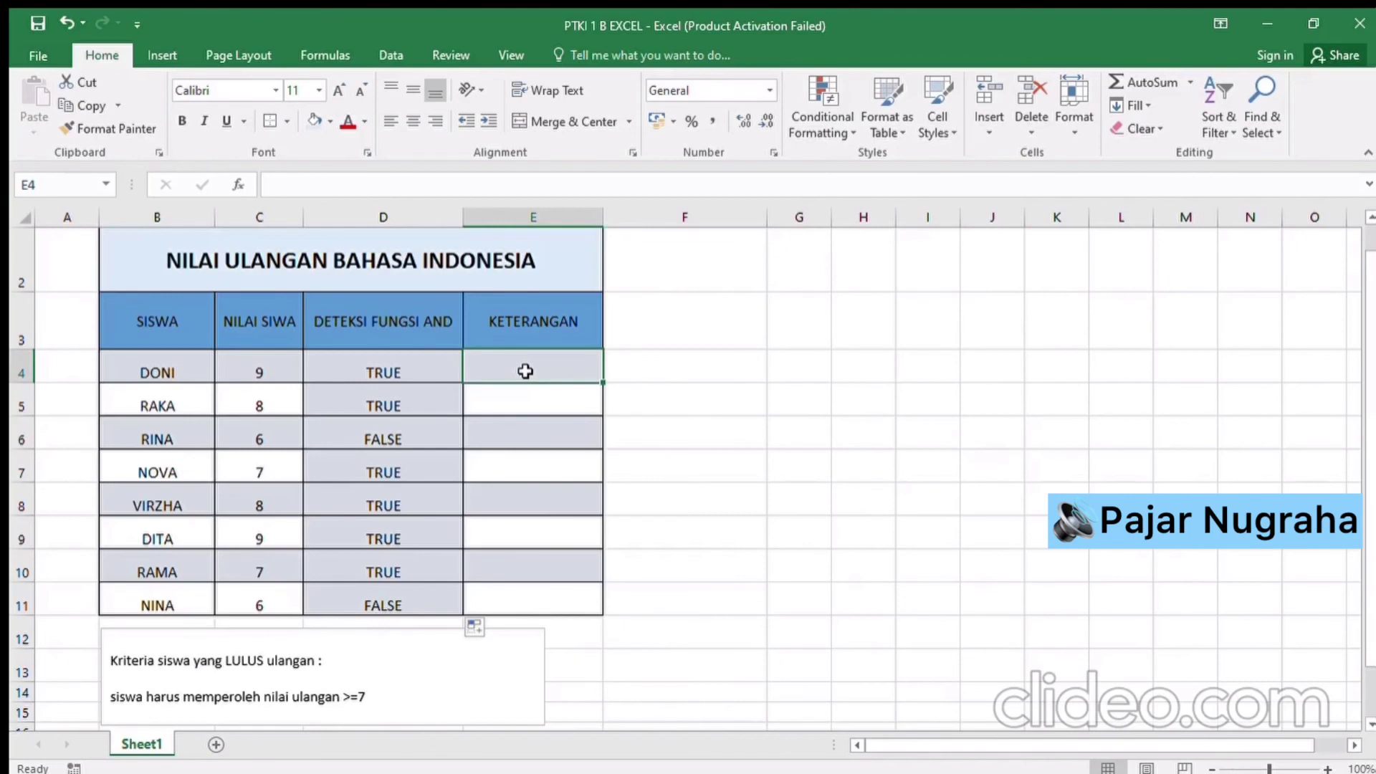
type("=")
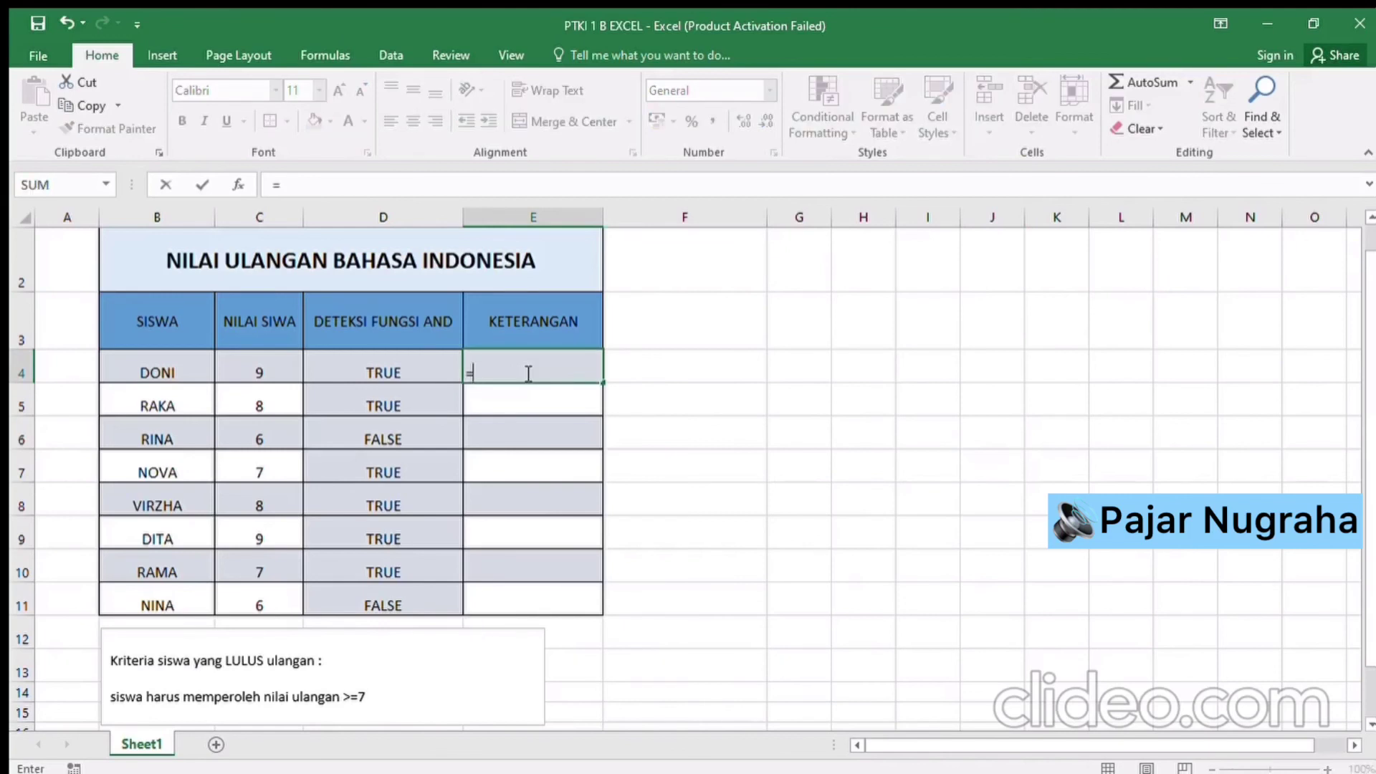
type("IF(AND")
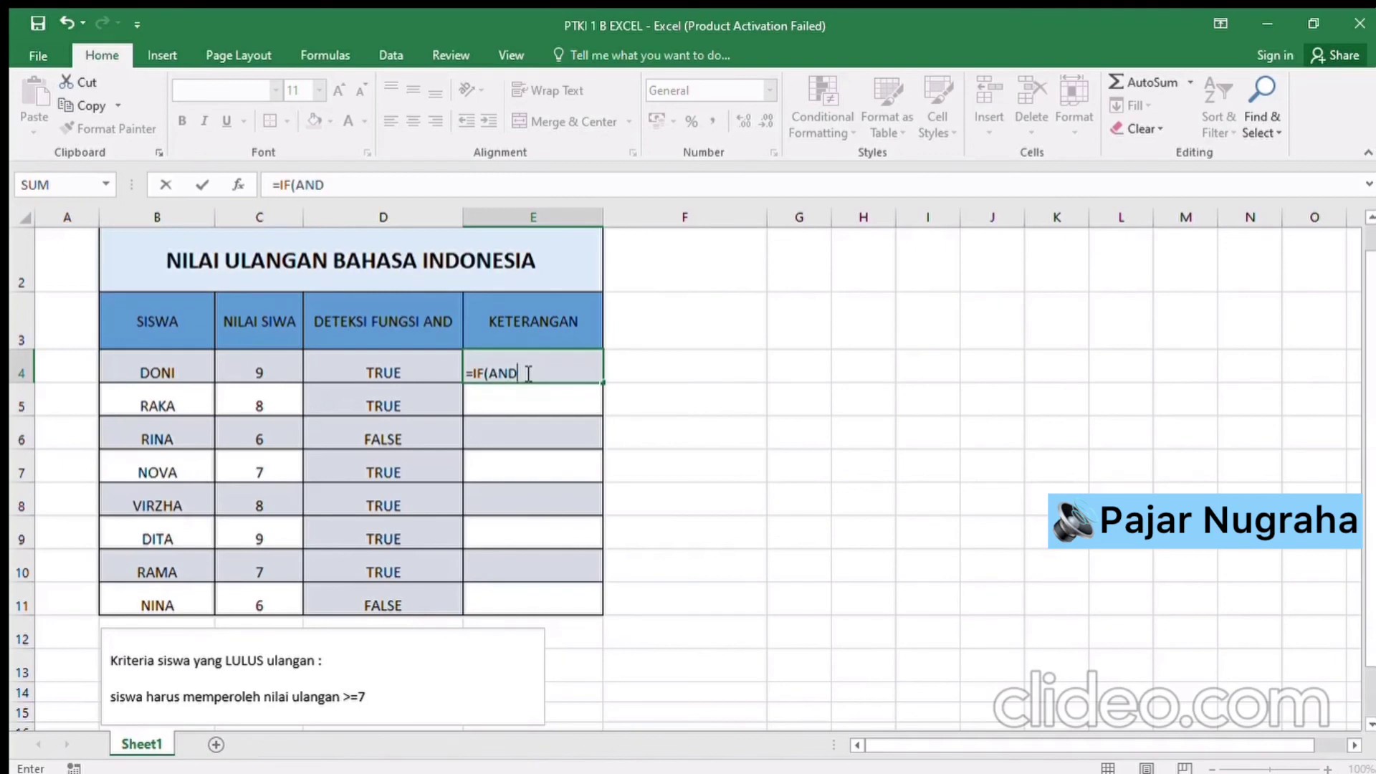
type("(")
left_click(255, 374)
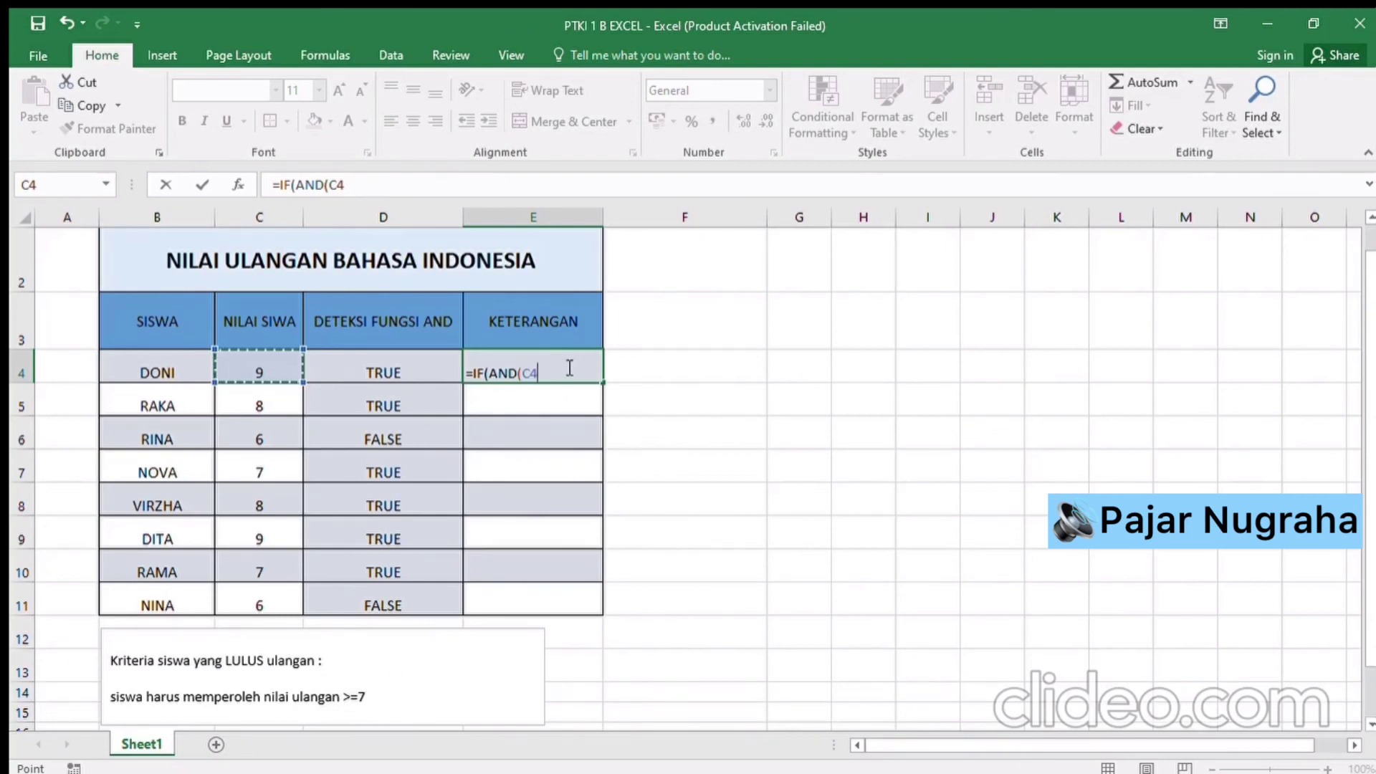
type(">=7)")
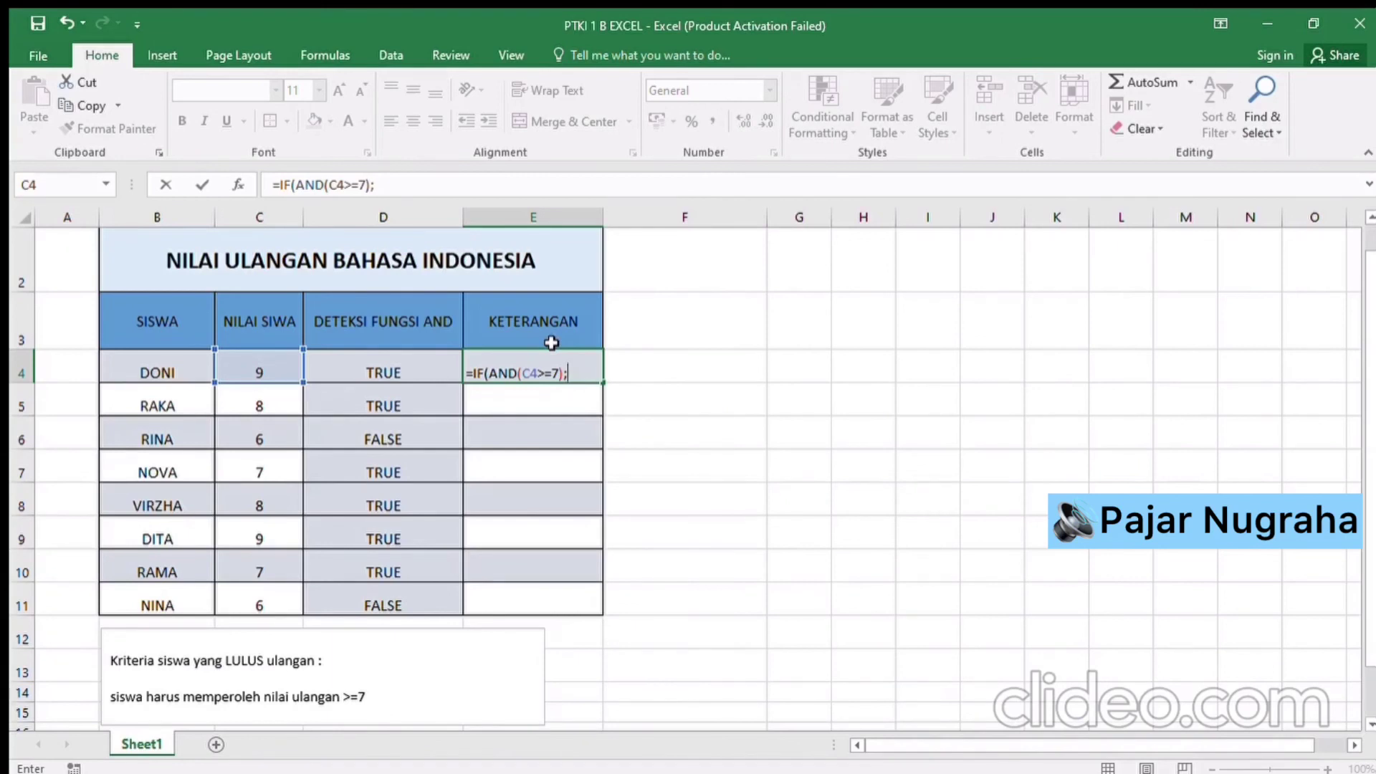
type("\"LULUS")
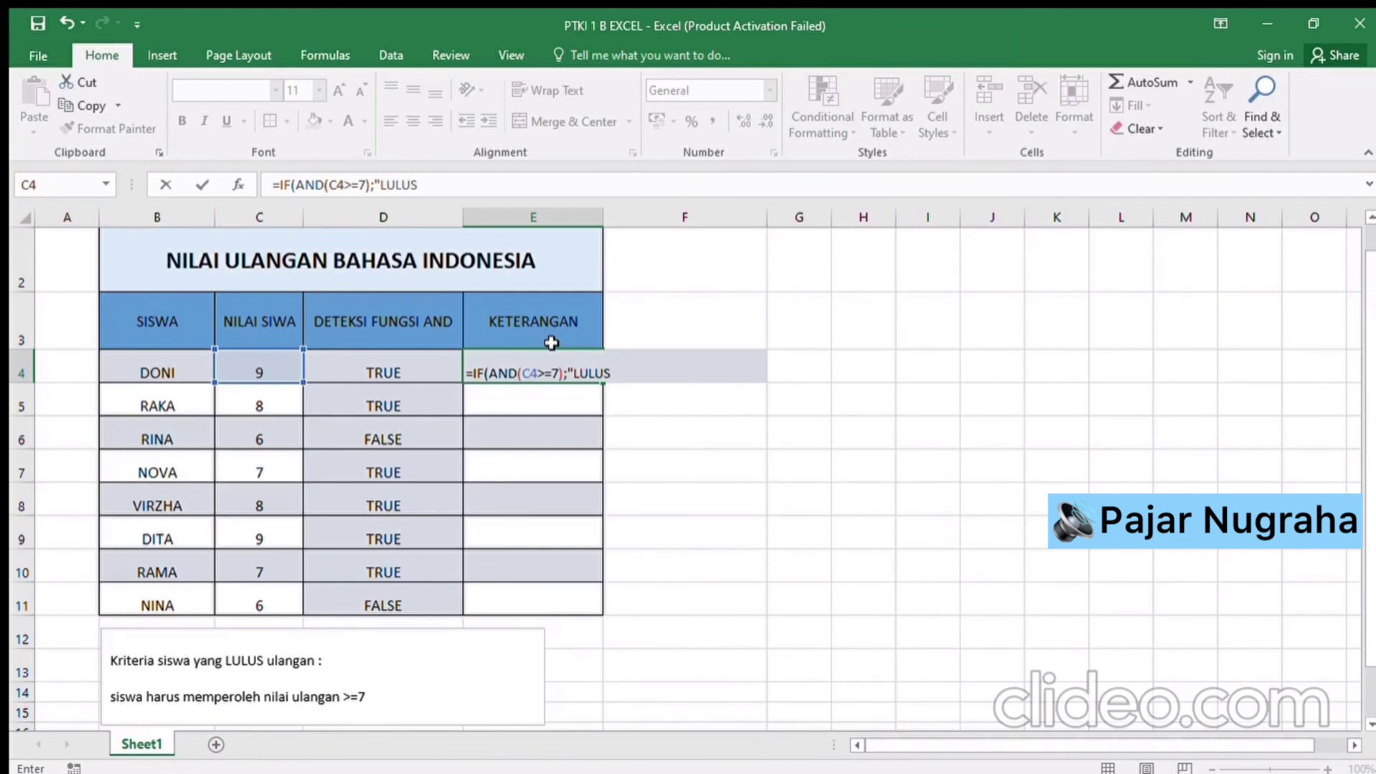
type("\";")
type("\"TIDAK")
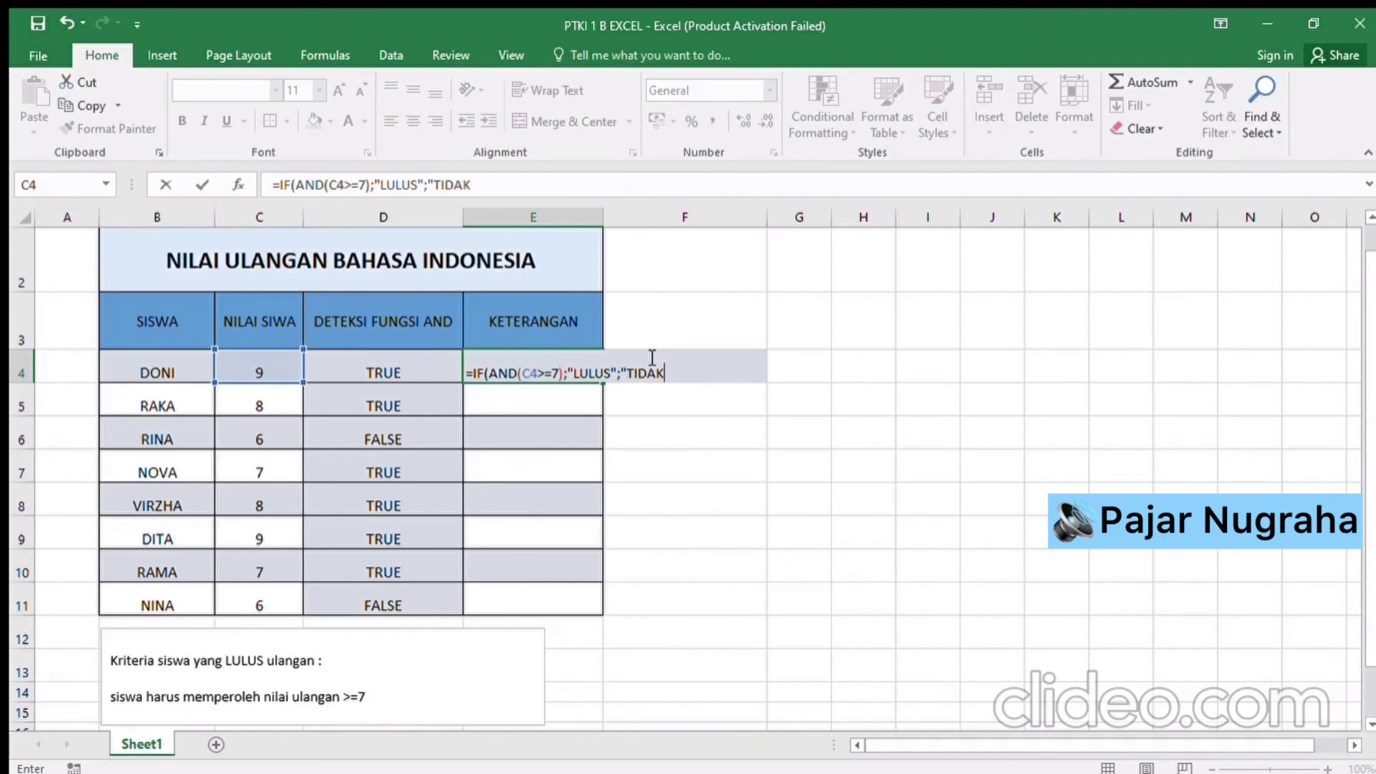
type(" LULUS\"")
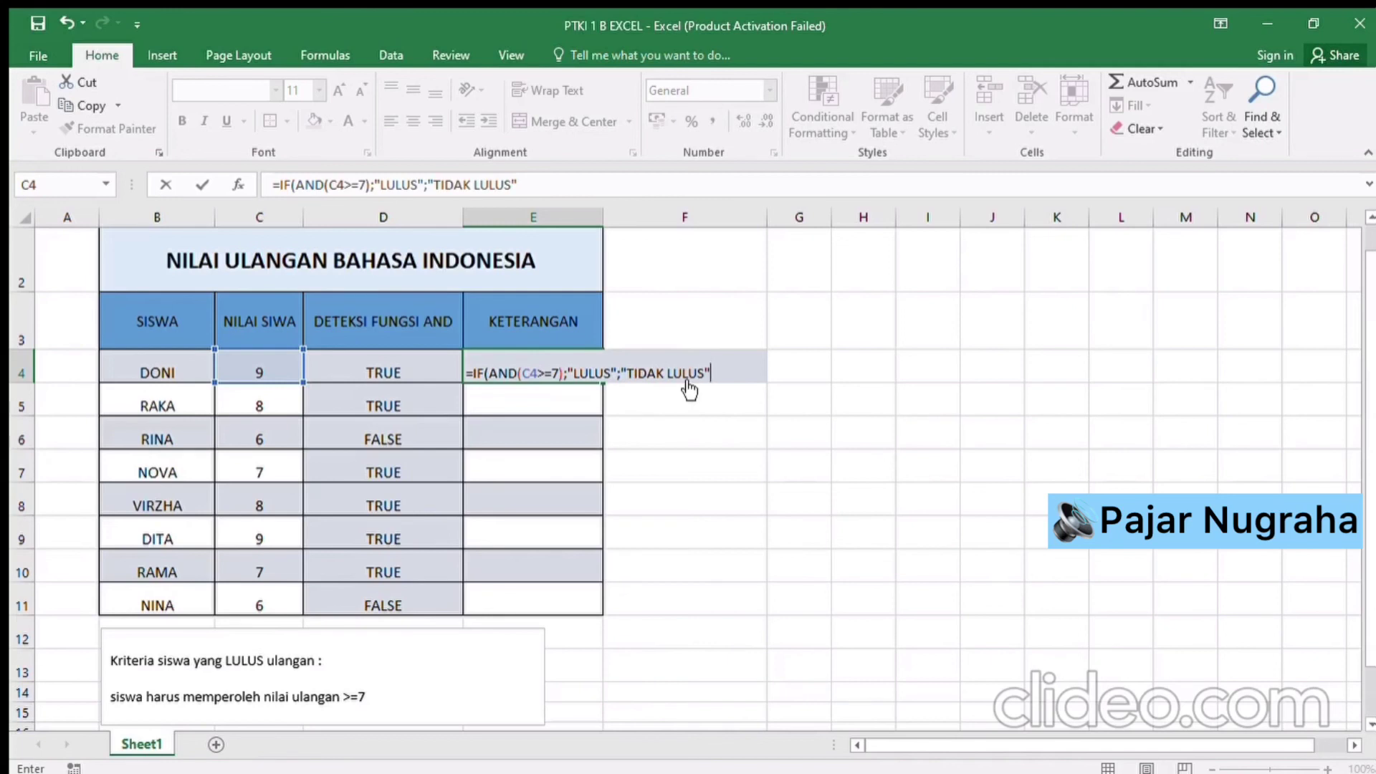
type(")")
key("Return")
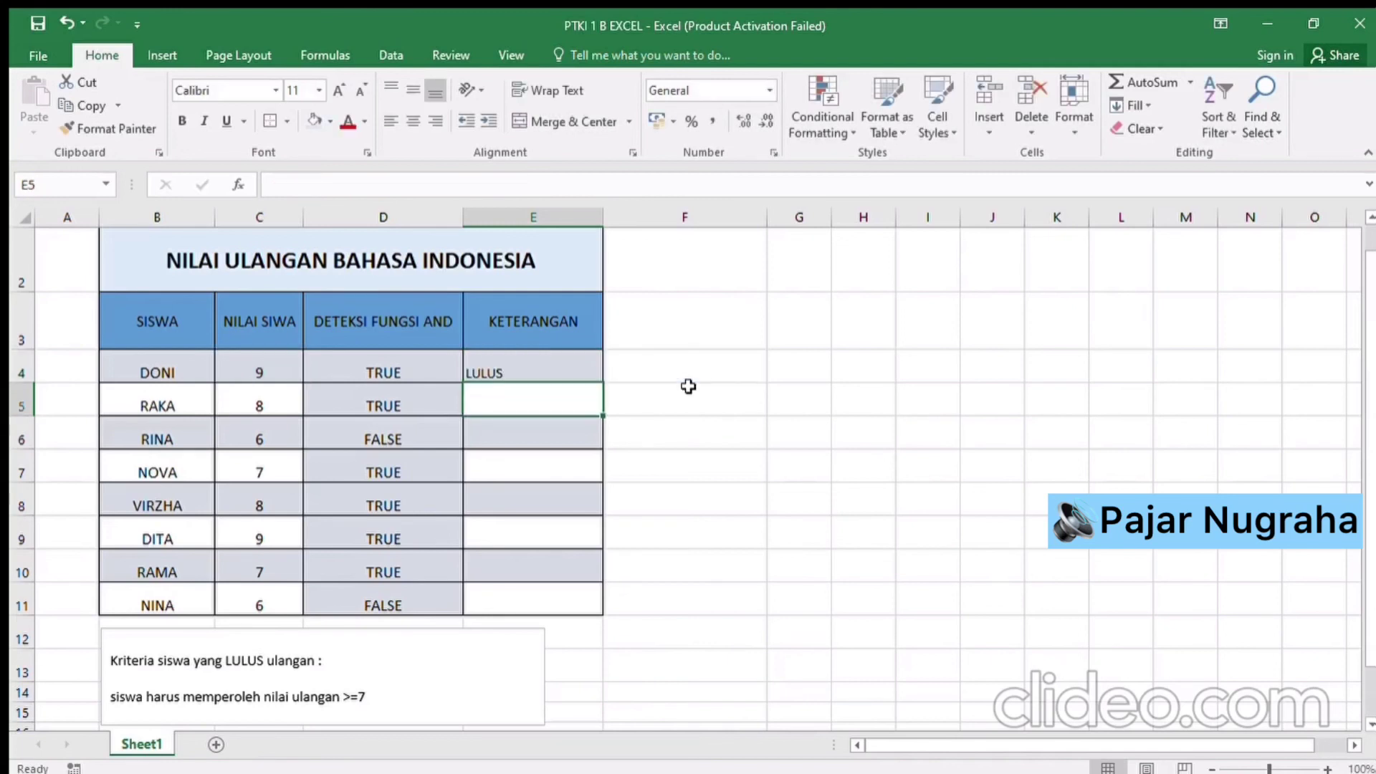
Step: Fill the IF-AND formula from E4 down through E11 in the KETERANGAN column
left_click(495, 373)
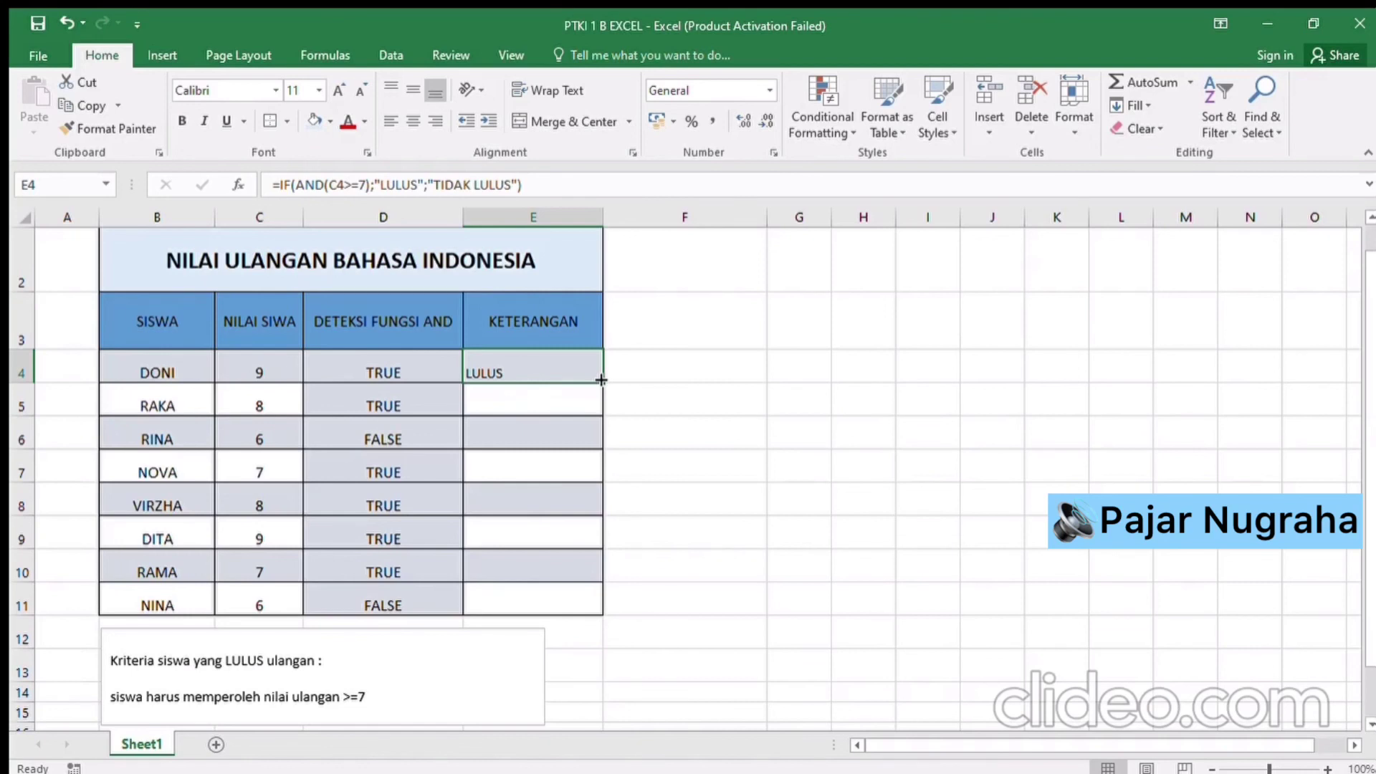
left_click_drag(601, 382, 587, 611)
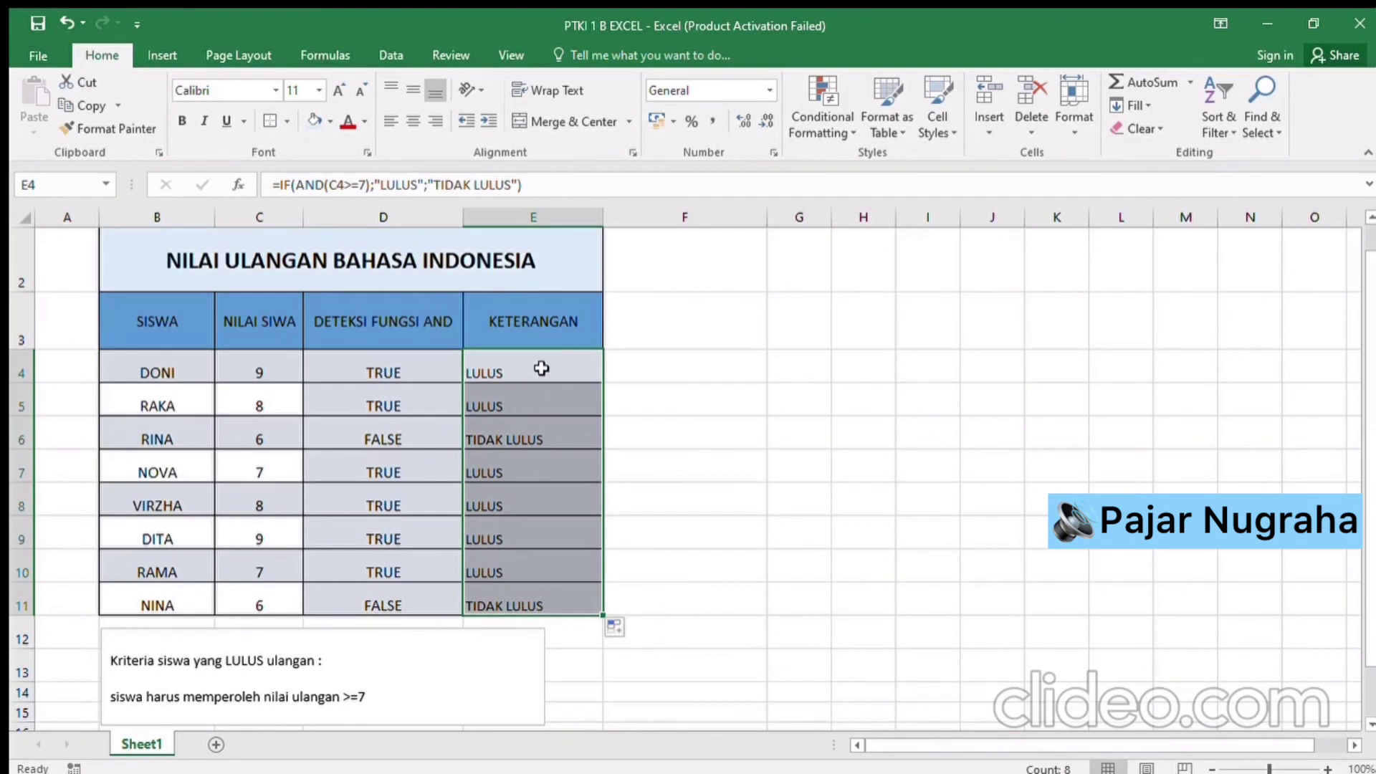
left_click(683, 474)
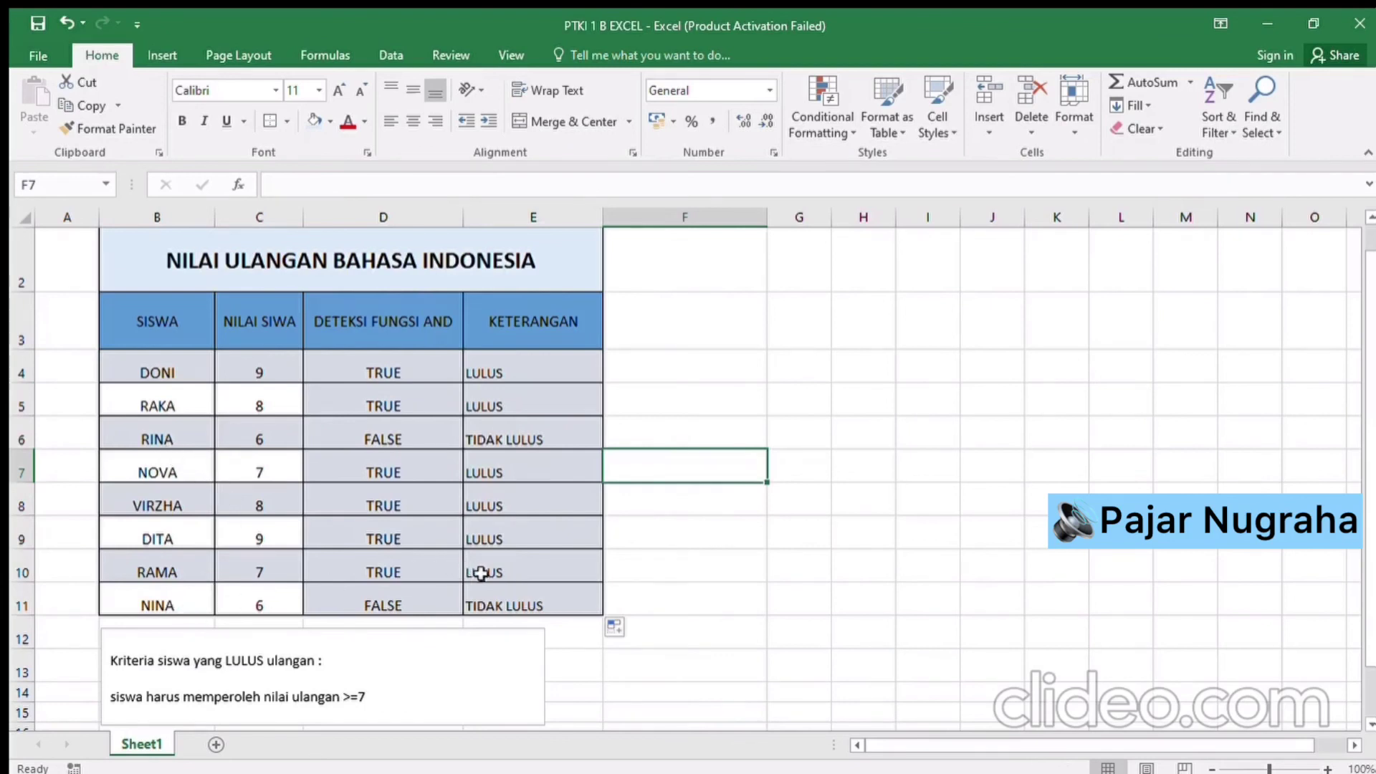
left_click(688, 284)
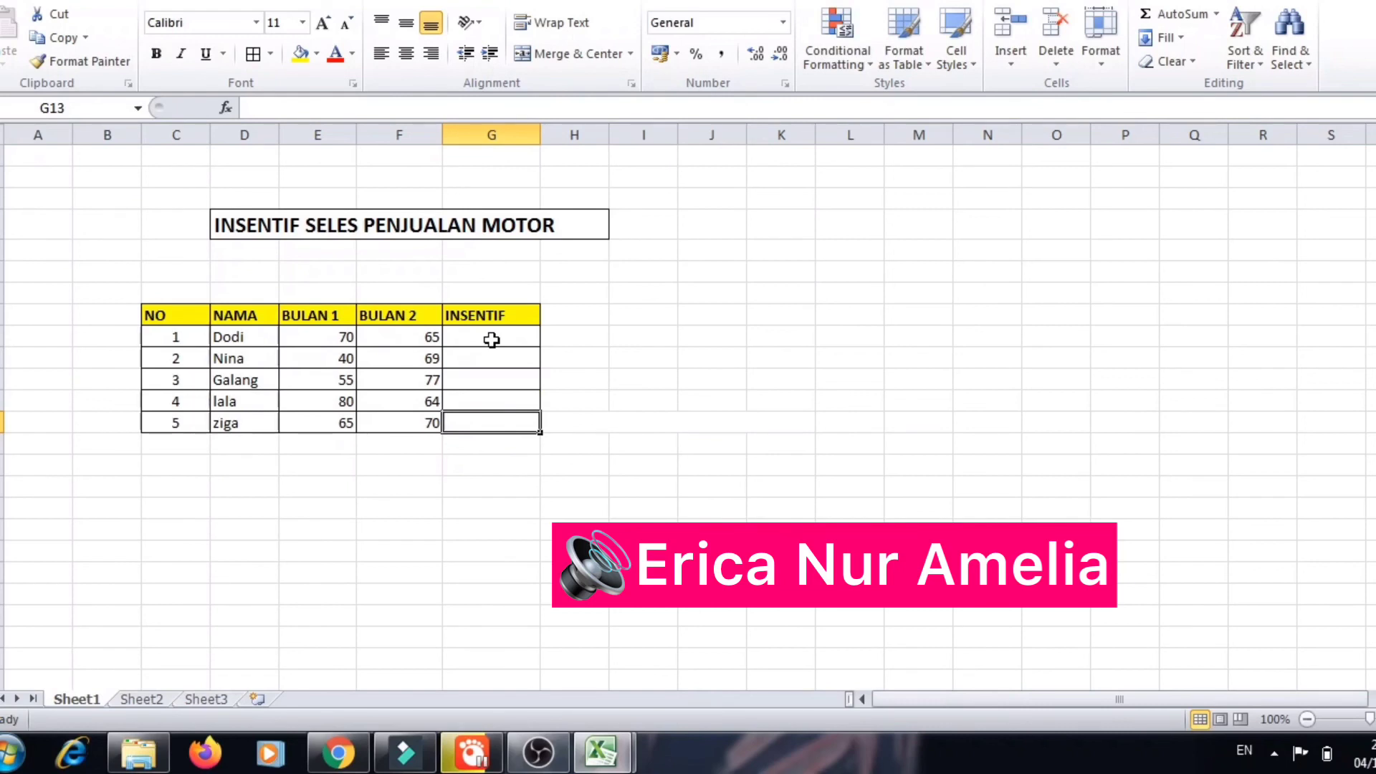
Step: In the motorcycle sales incentive workbook, enter =IF(OR(E9<60;F9<60);"10.000.000";"30.000.000") in G9 of the INSENTIF column
left_click(491, 340)
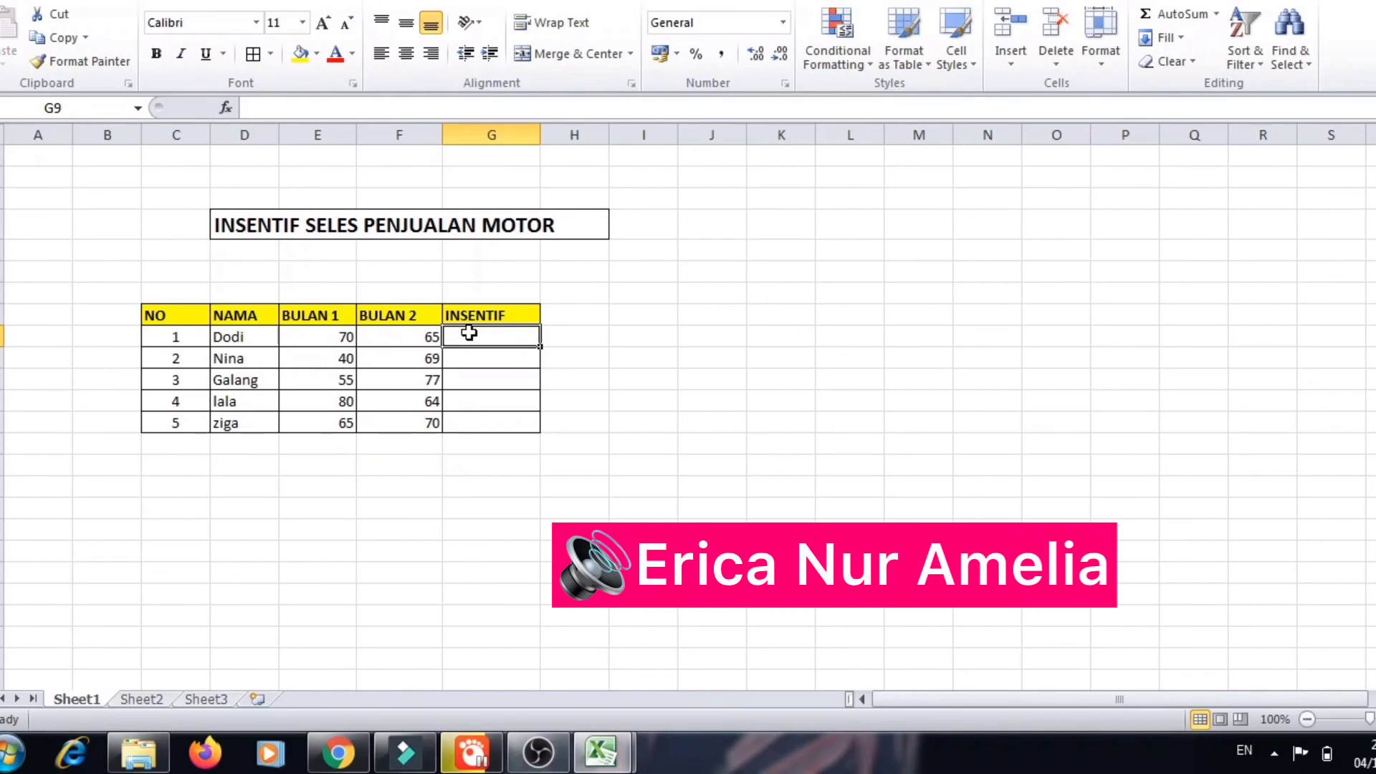
type("=I")
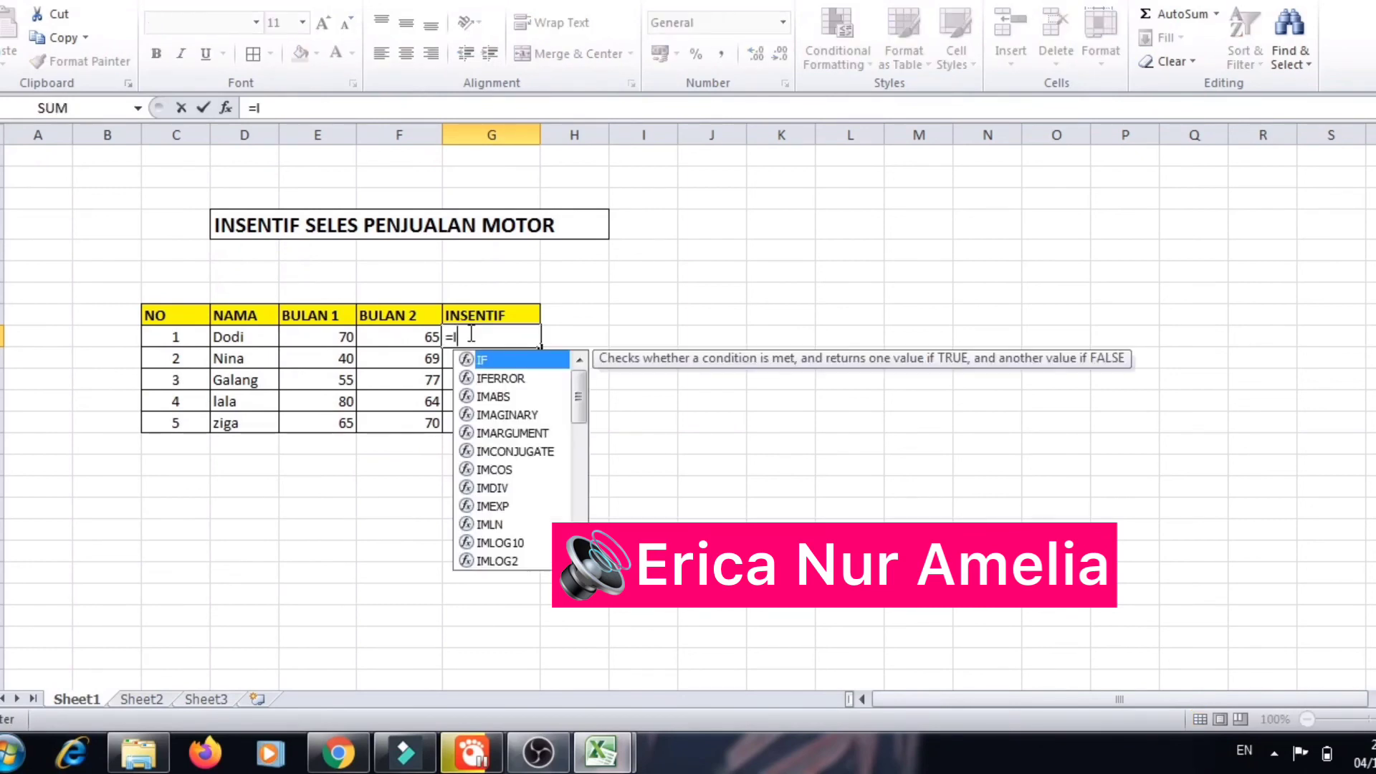
type("F(")
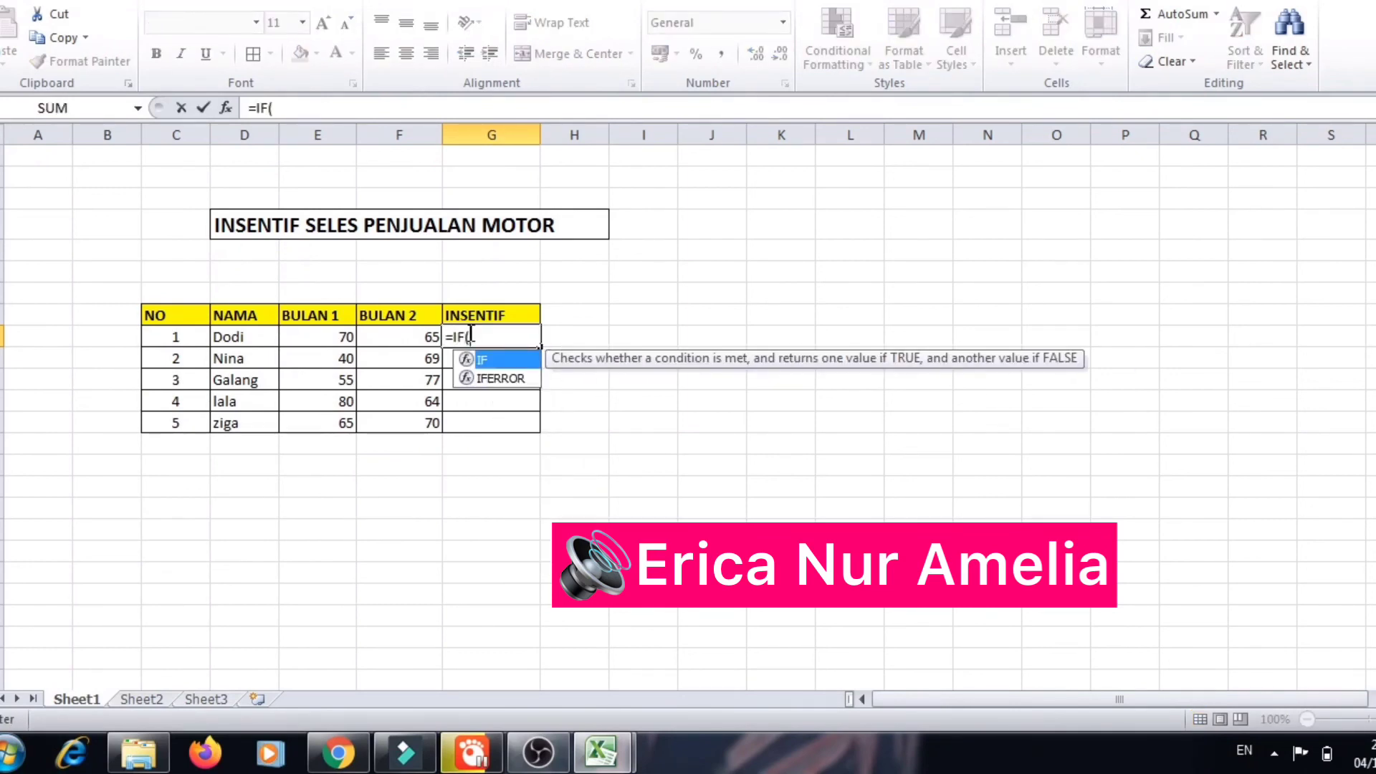
type("OR")
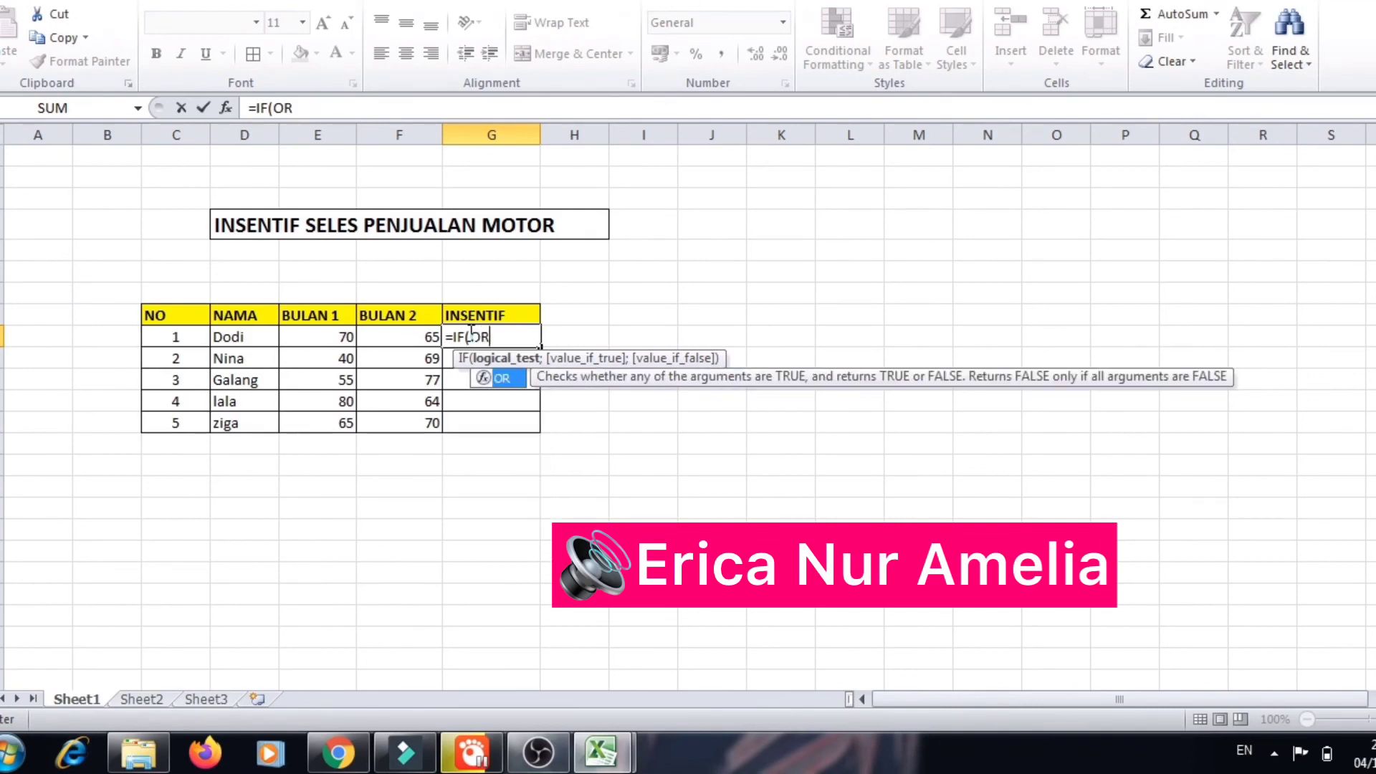
type("(")
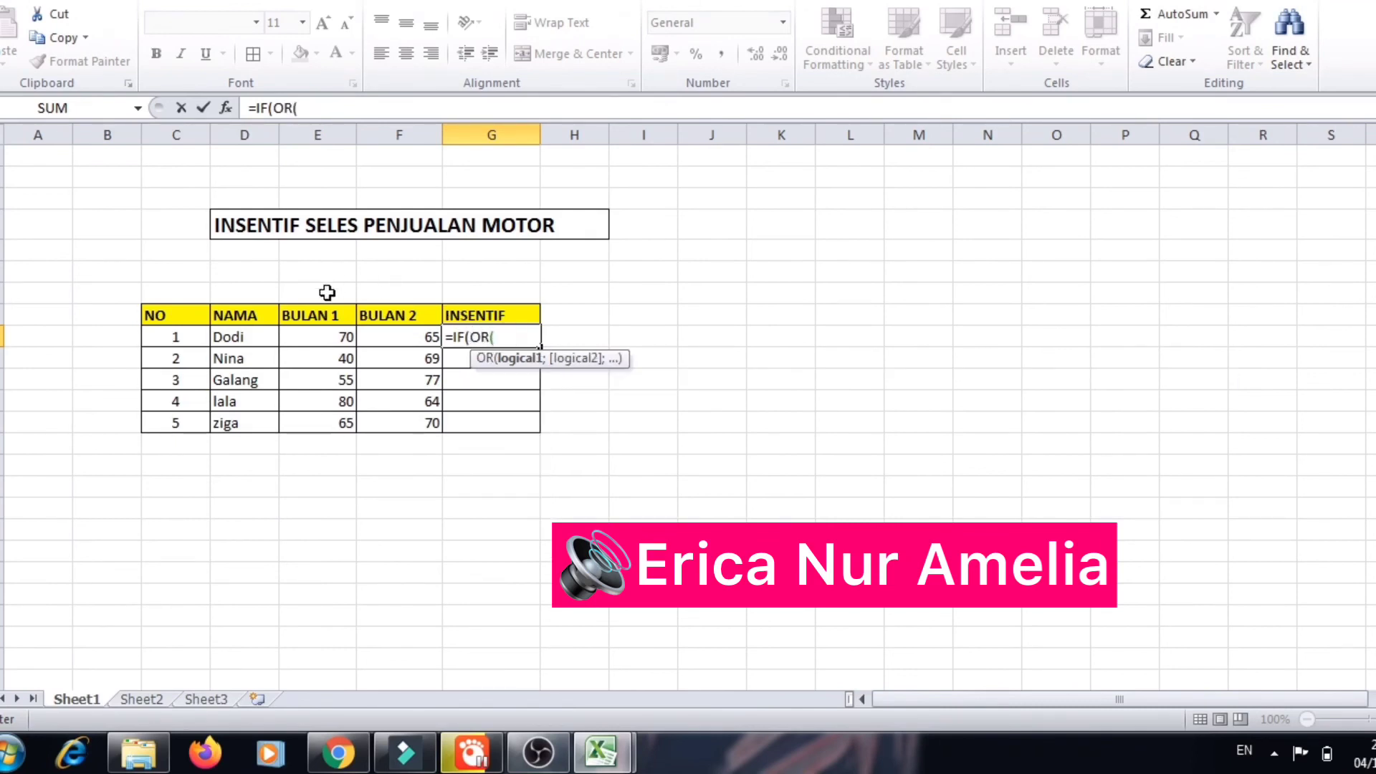
left_click(327, 337)
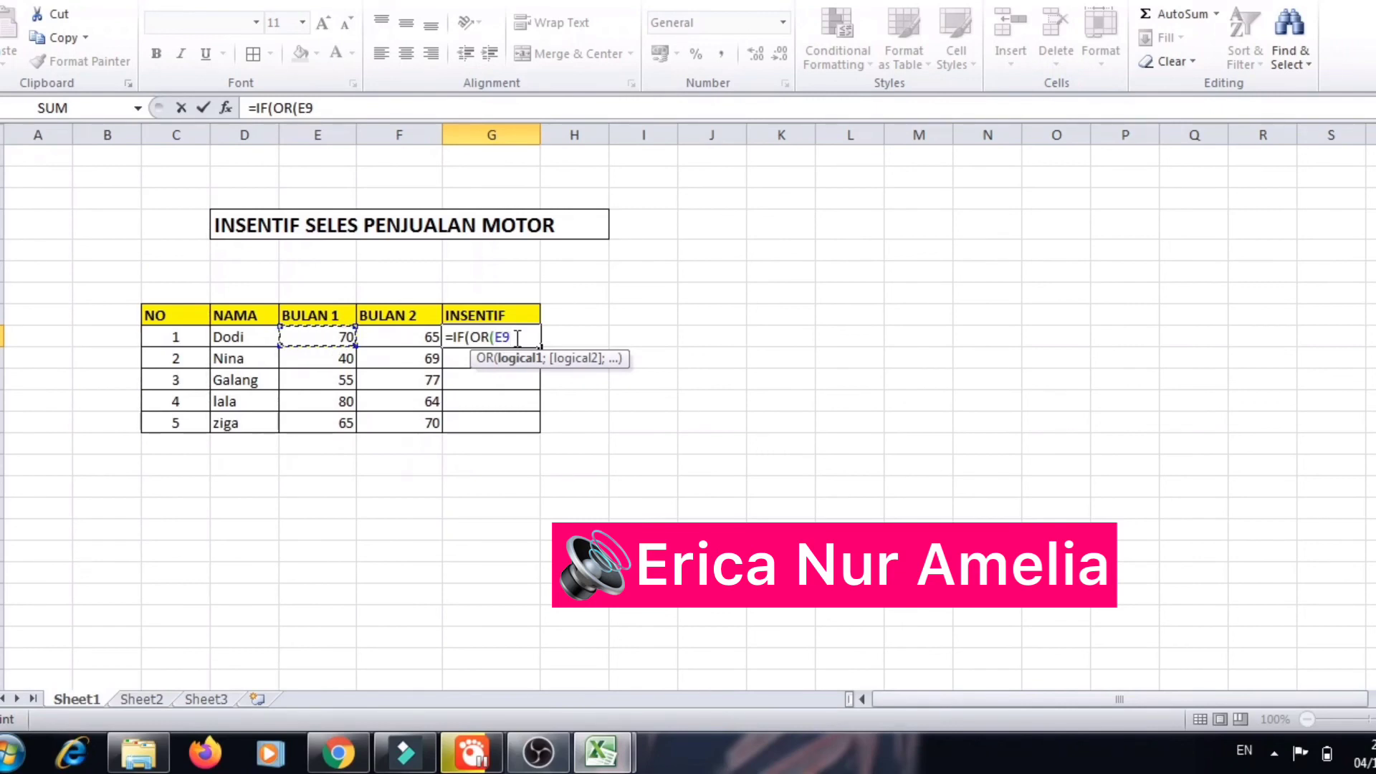
type("<60;")
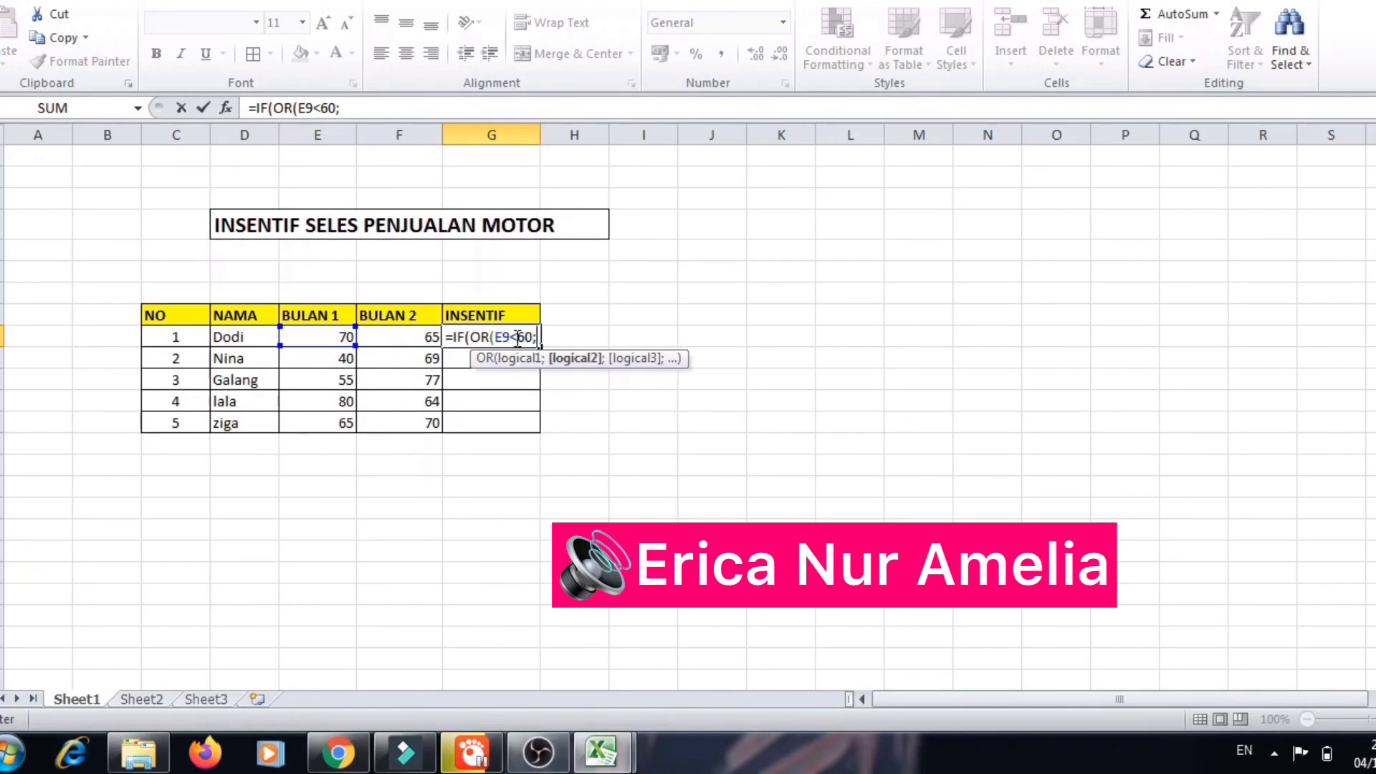
left_click(427, 337)
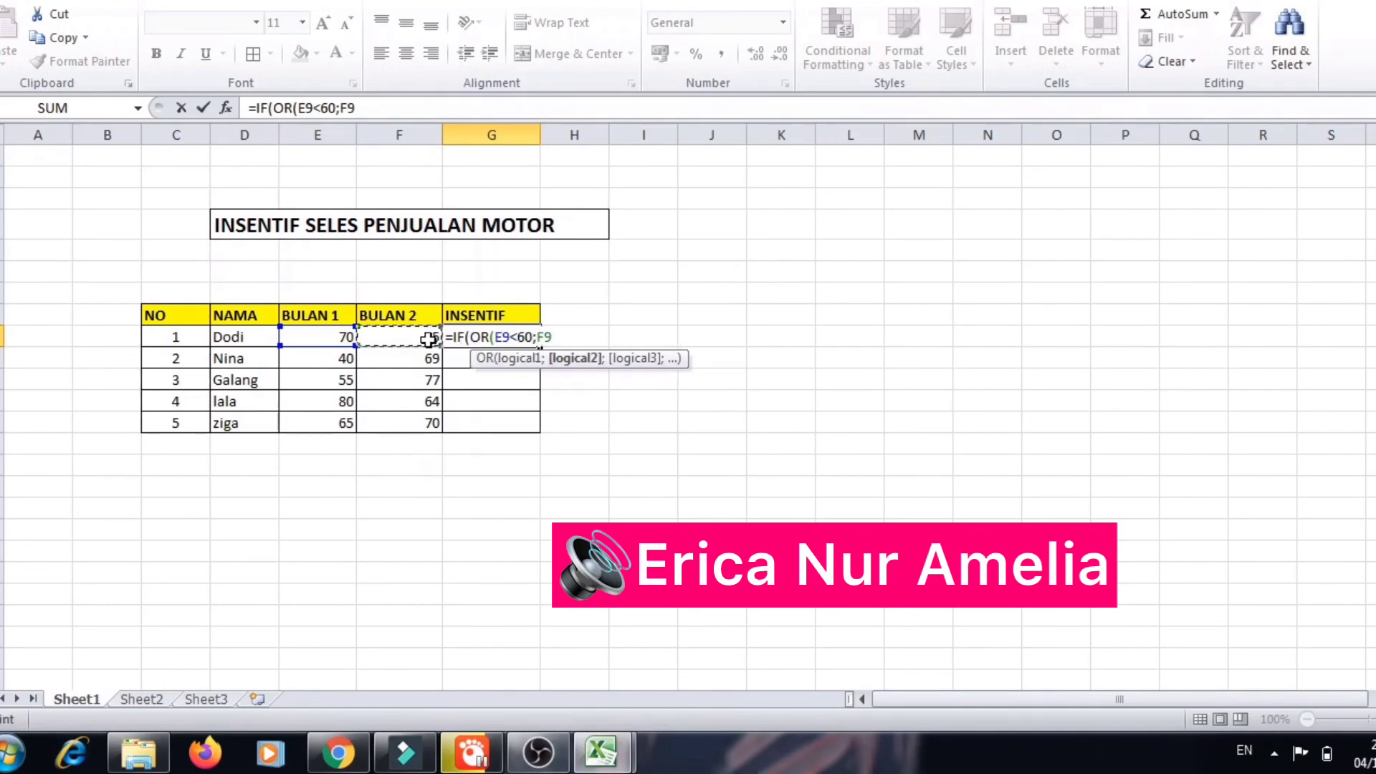
type("<60);")
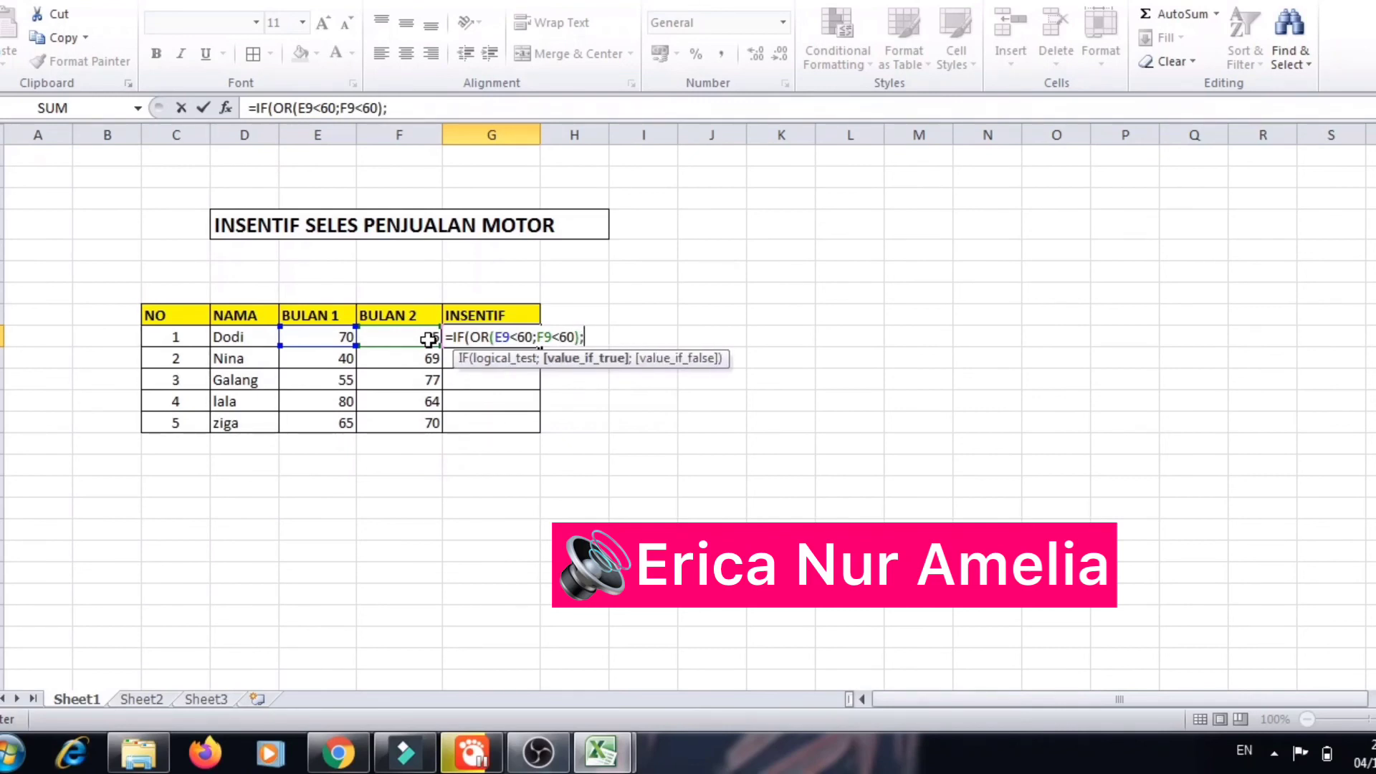
type("\"10.0000")
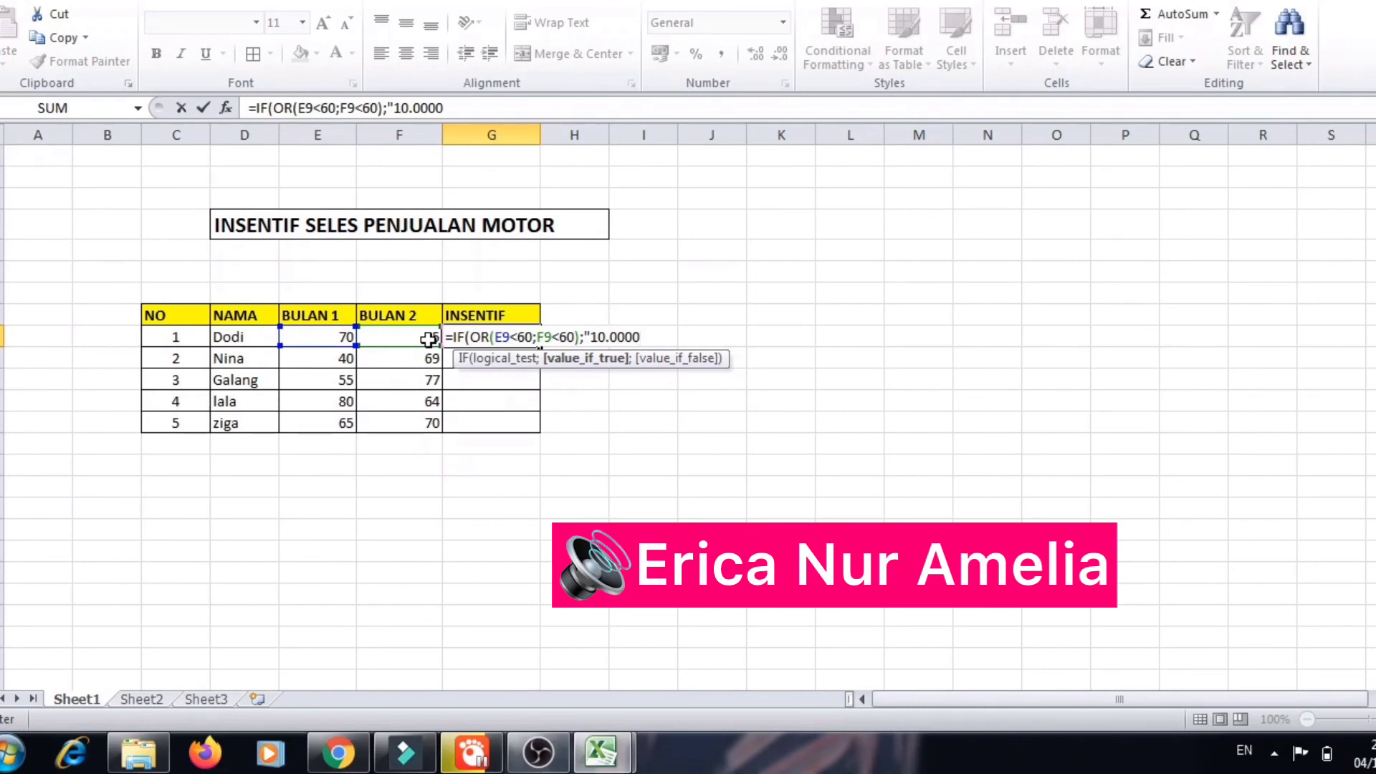
key("BackSpace")
type(".000\";\"")
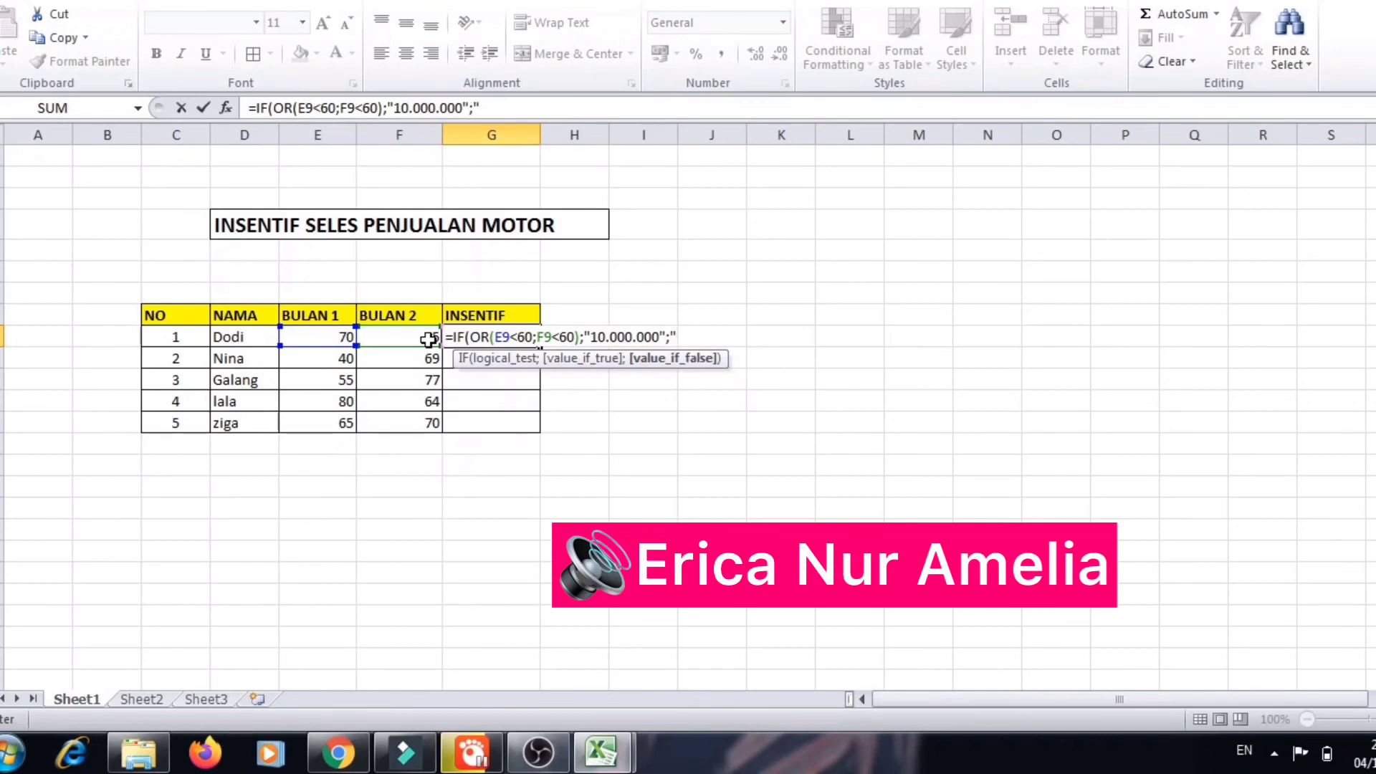
type("30.000.0")
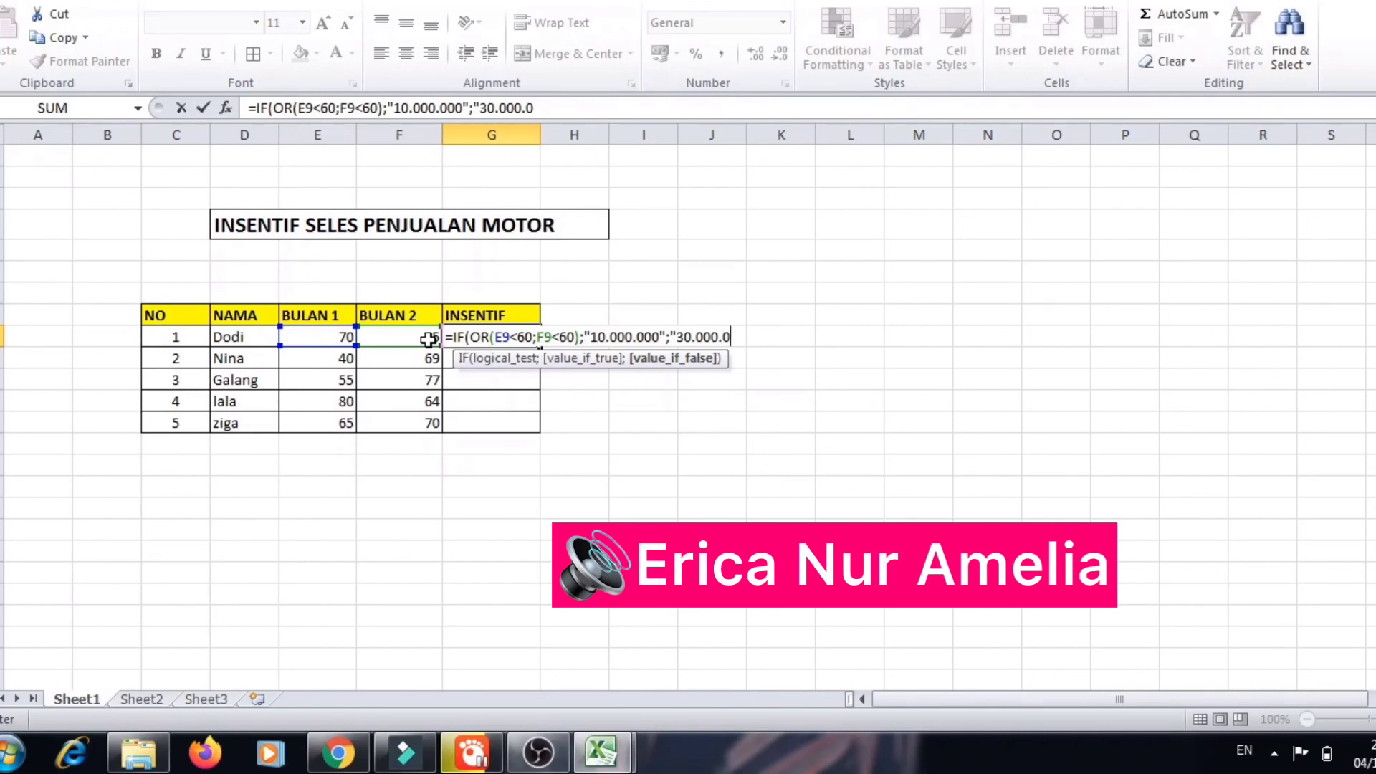
type("00\")")
key("Return")
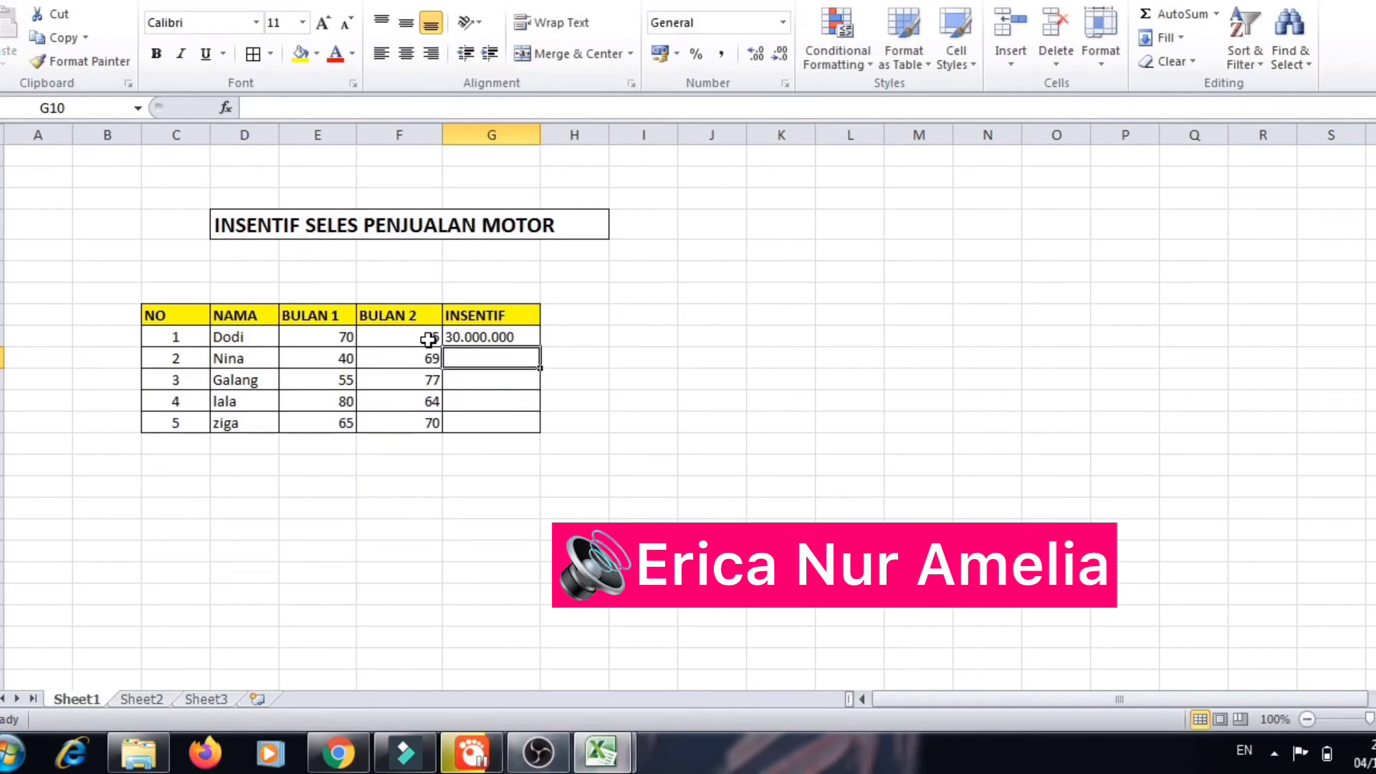
Step: Fill the IF-OR formula from G9 down through G13 in the INSENTIF column
left_click(546, 373)
left_click_drag(546, 372, 540, 425)
left_click(511, 345)
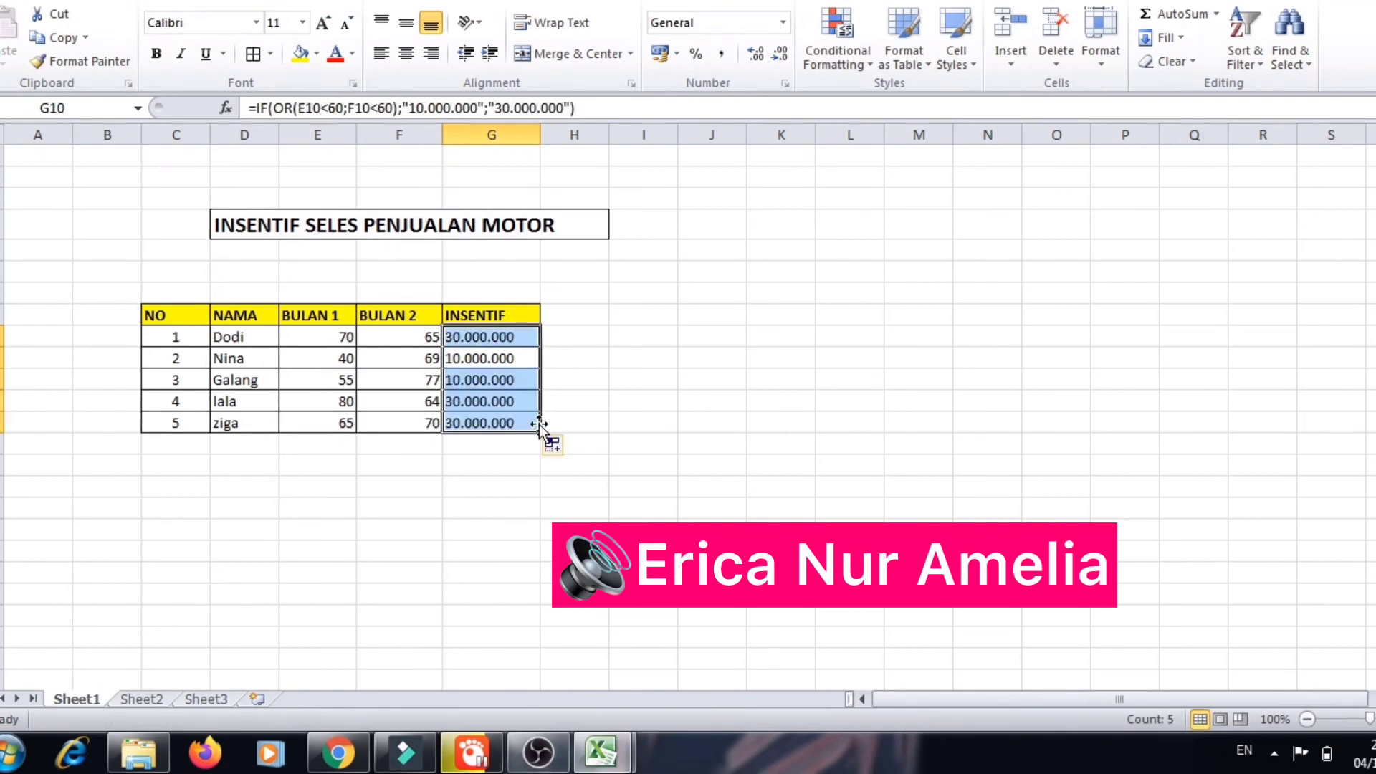
left_click(647, 387)
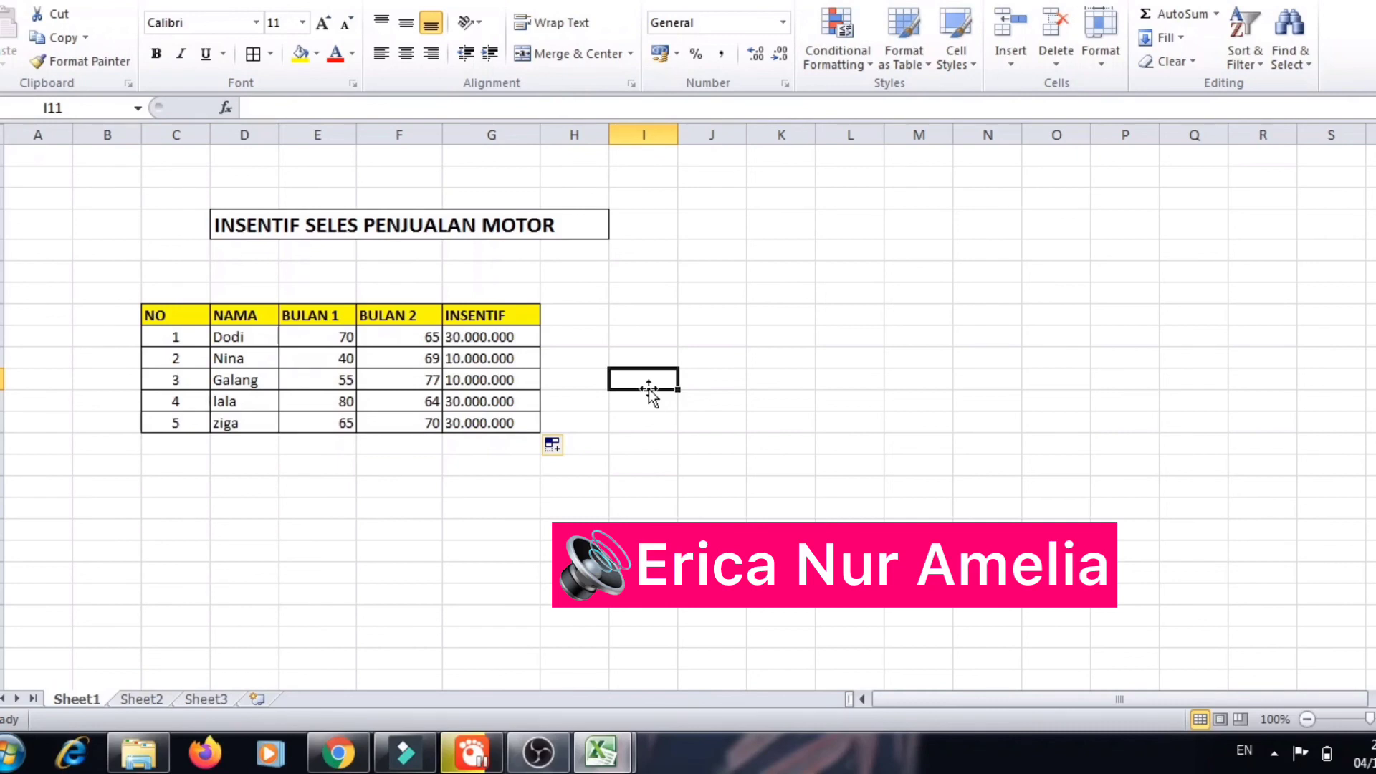
left_click(726, 334)
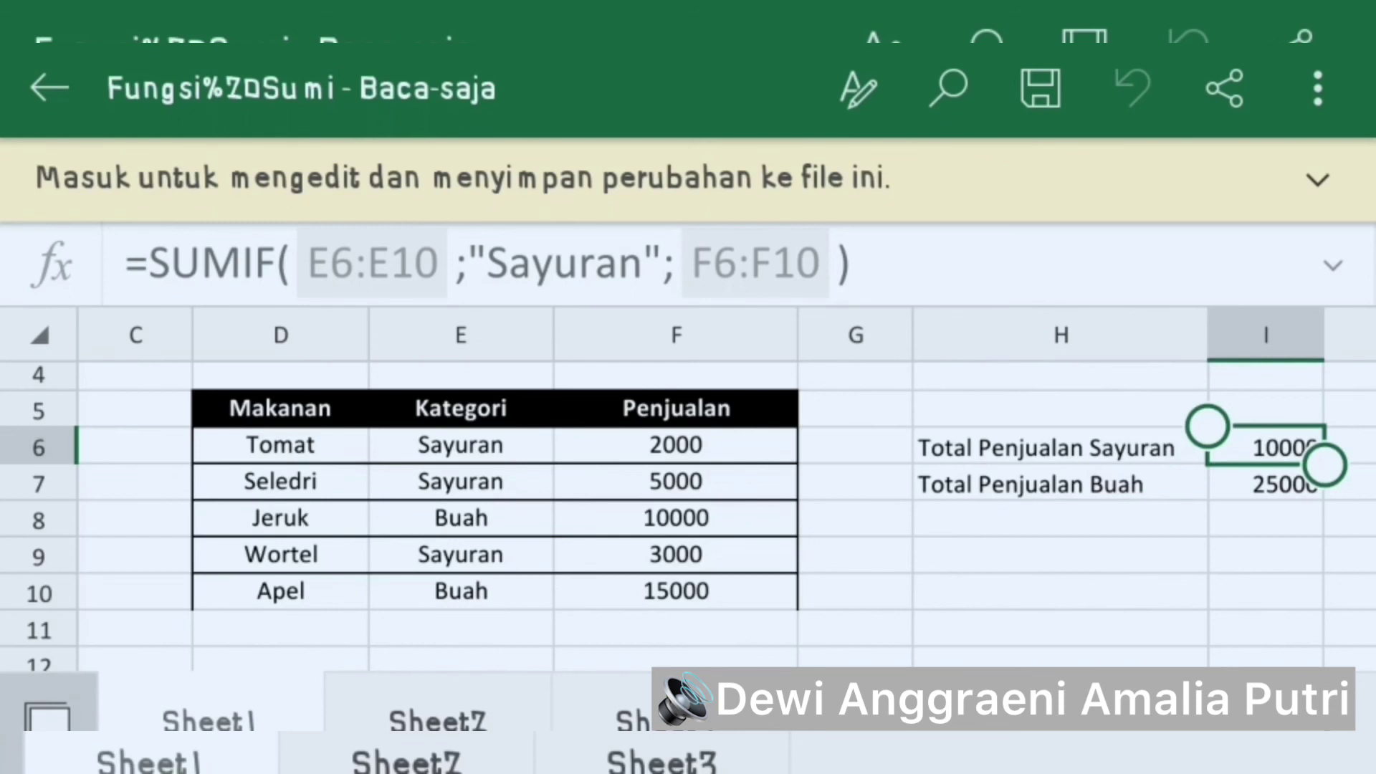
Step: In the SUMIF food sales workbook, examine the Total Penjualan Buah formula in I7
left_click(1265, 484)
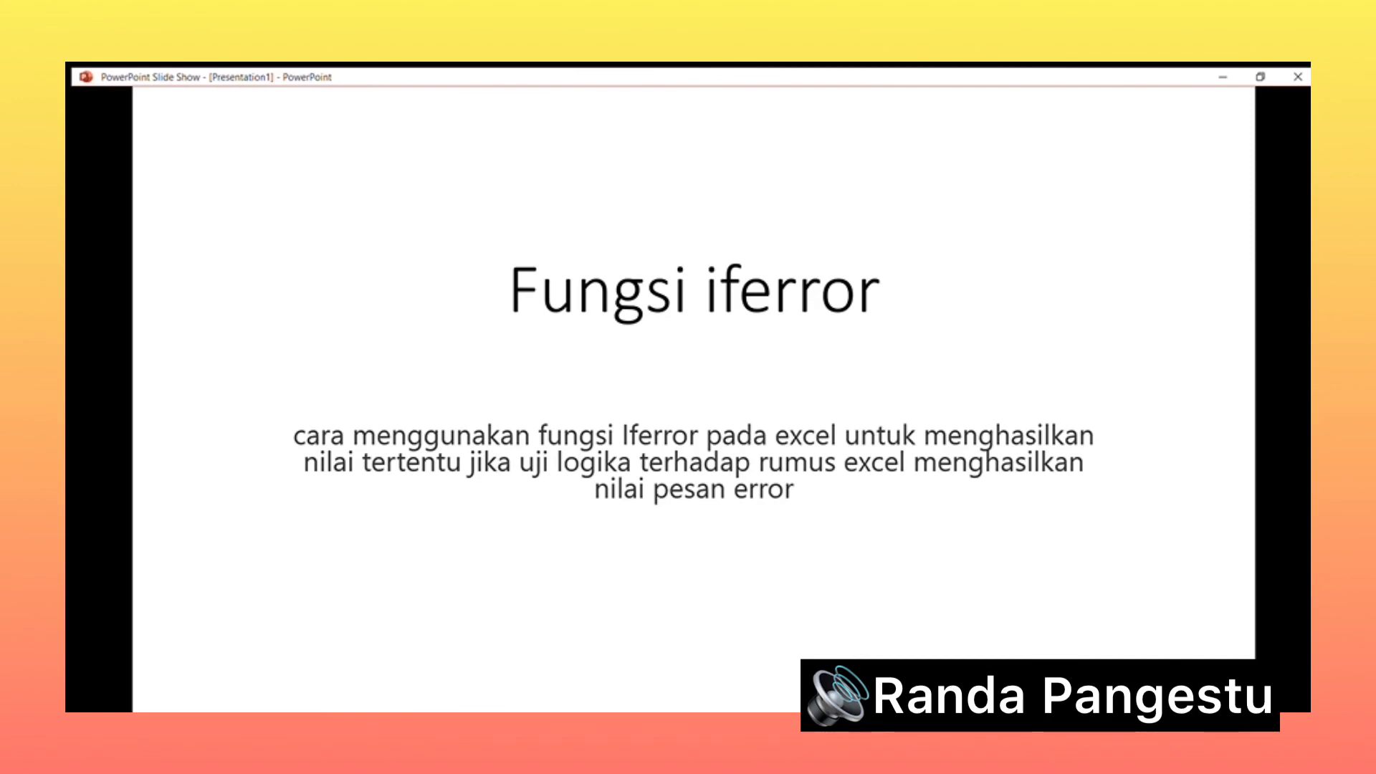
Step: In the IFERROR example workbook, enter =A6/B6 in C6 of the Tanpa IFERROR column
key("Right")
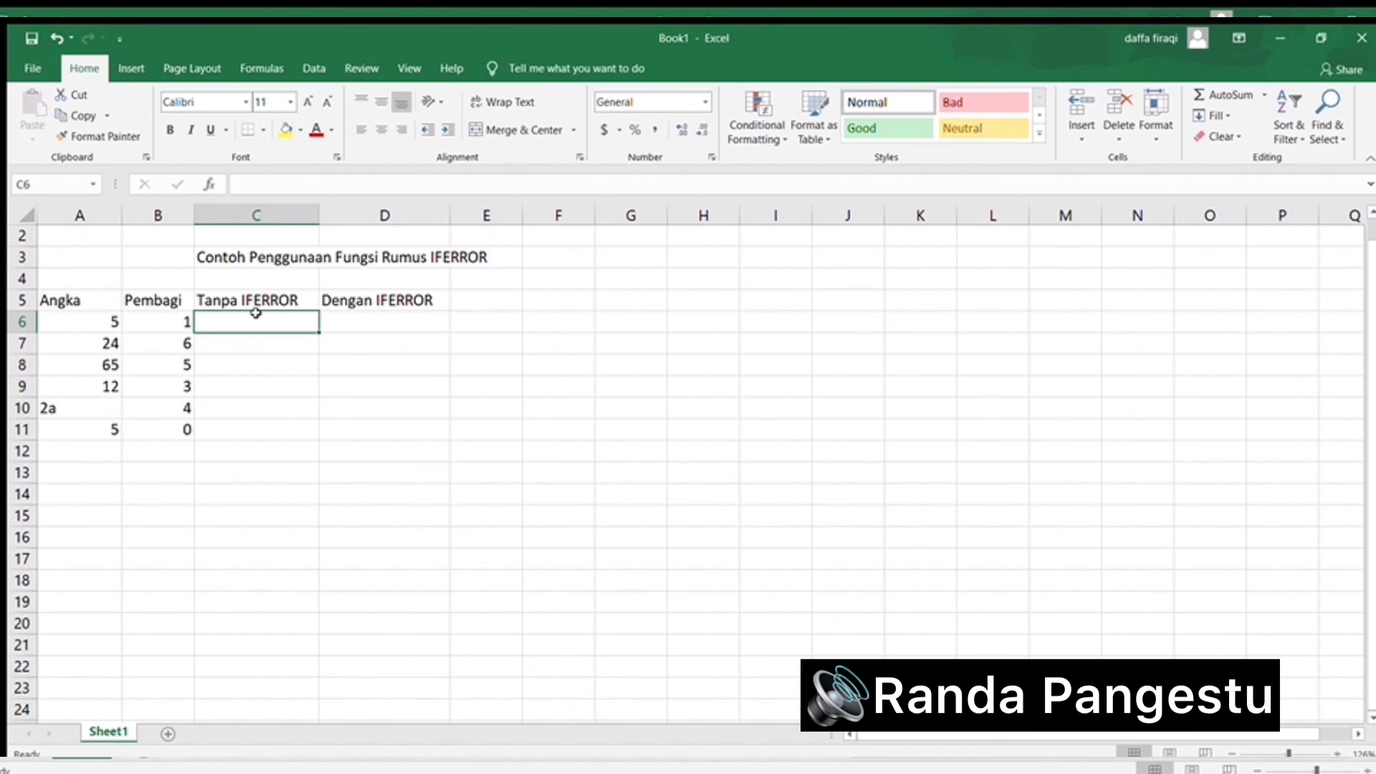
type("=")
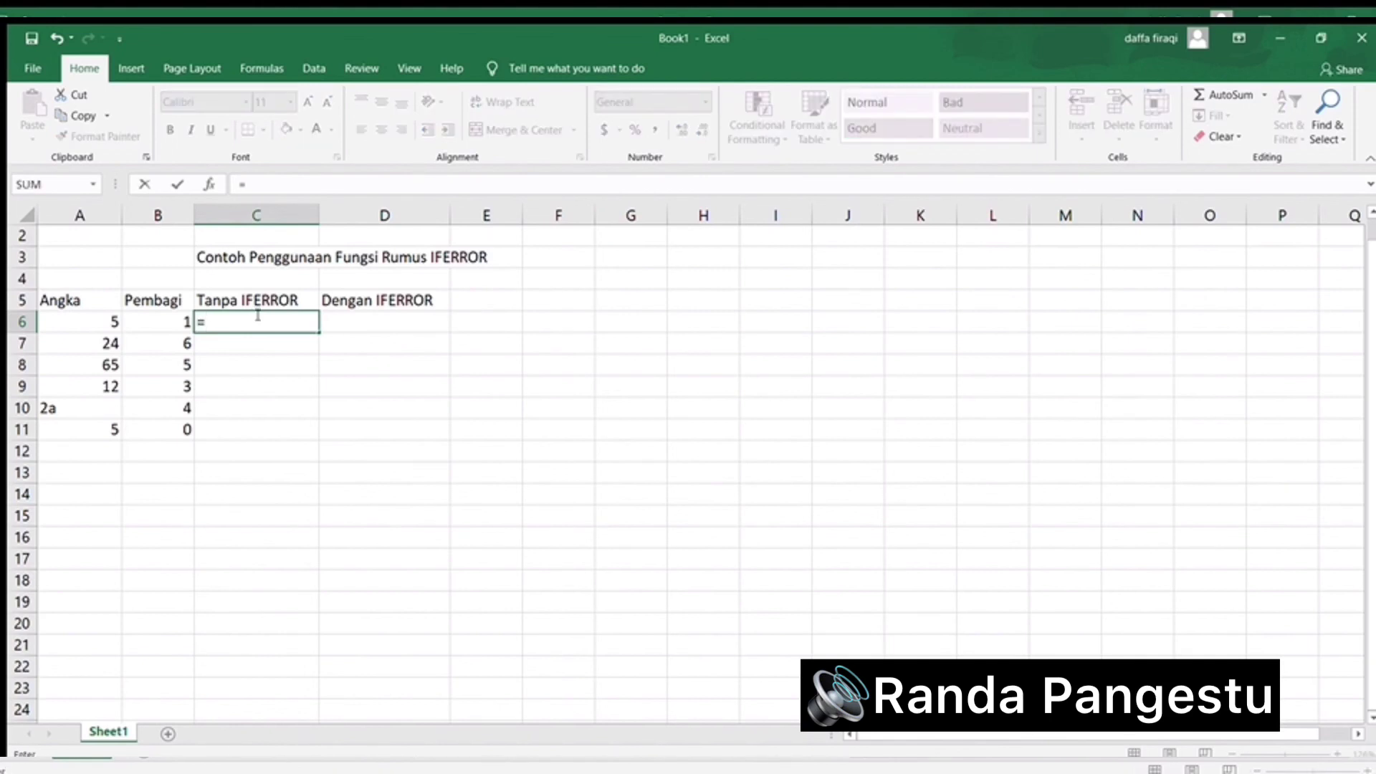
type("A6")
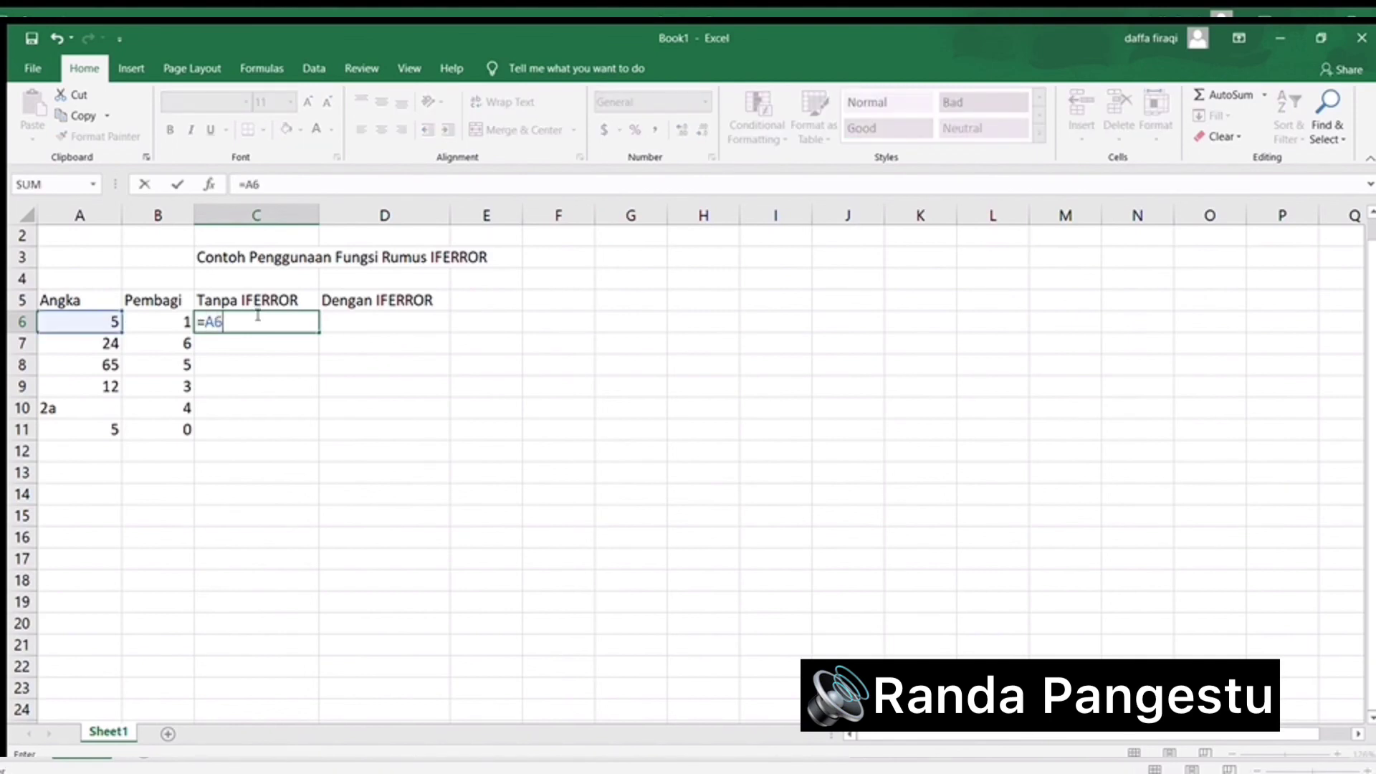
type("/B6")
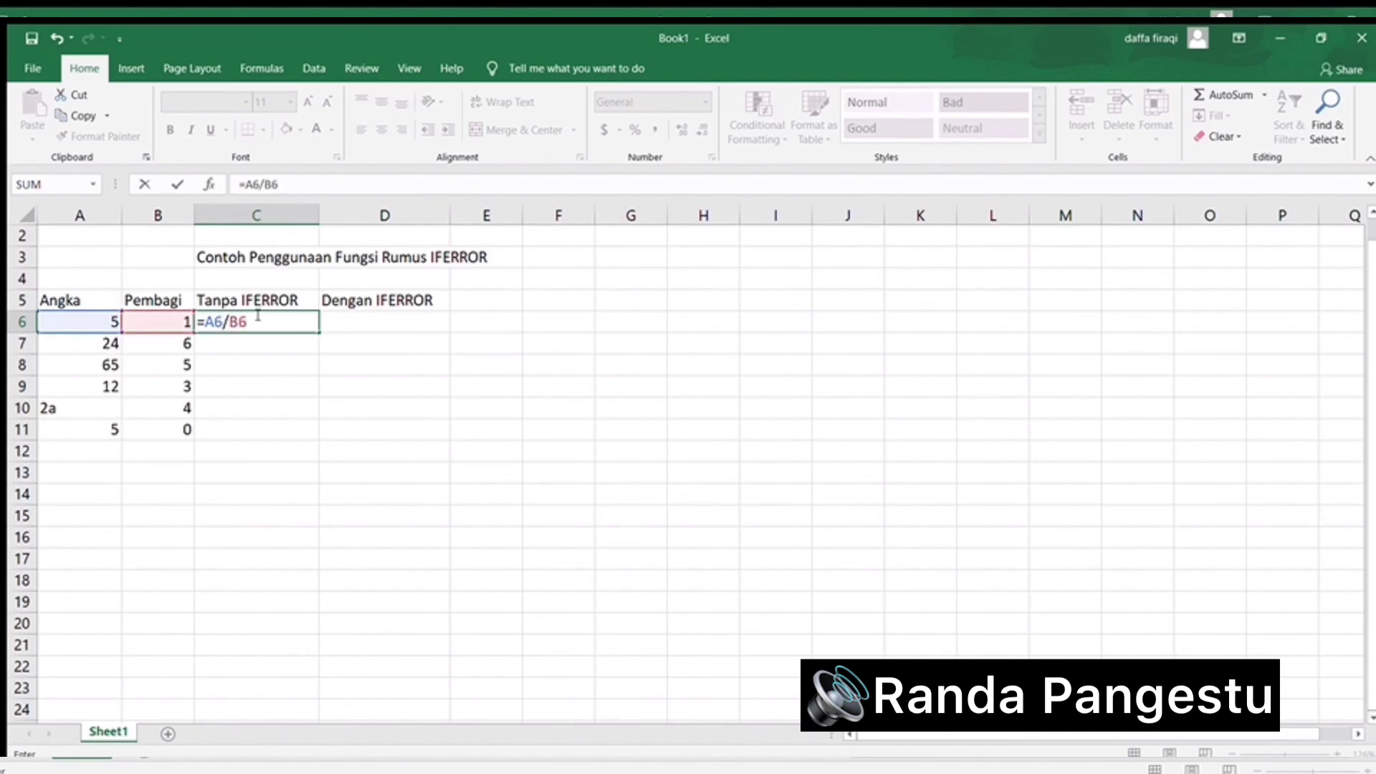
key("Return")
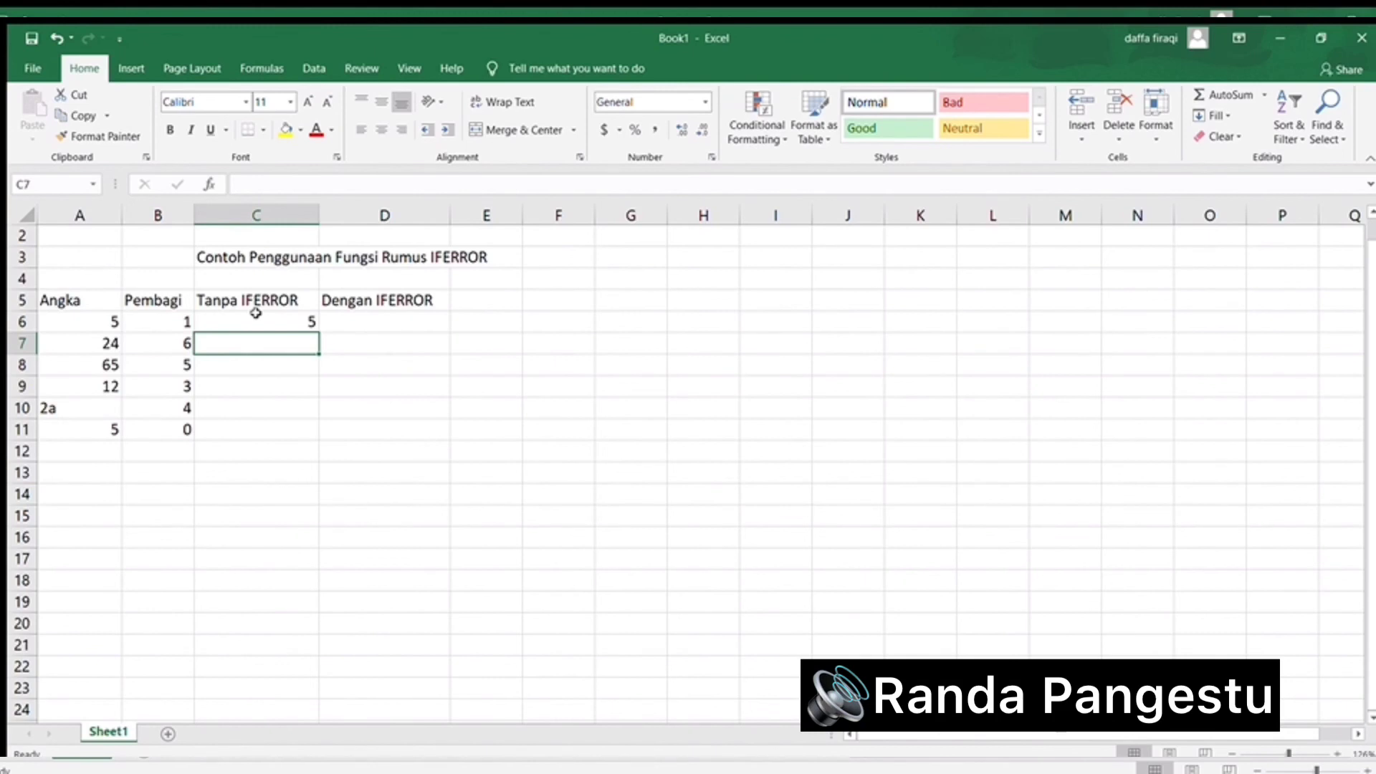
Step: Copy the division formula from C6 into C7 through C11 of the Tanpa IFERROR column
left_click(258, 321)
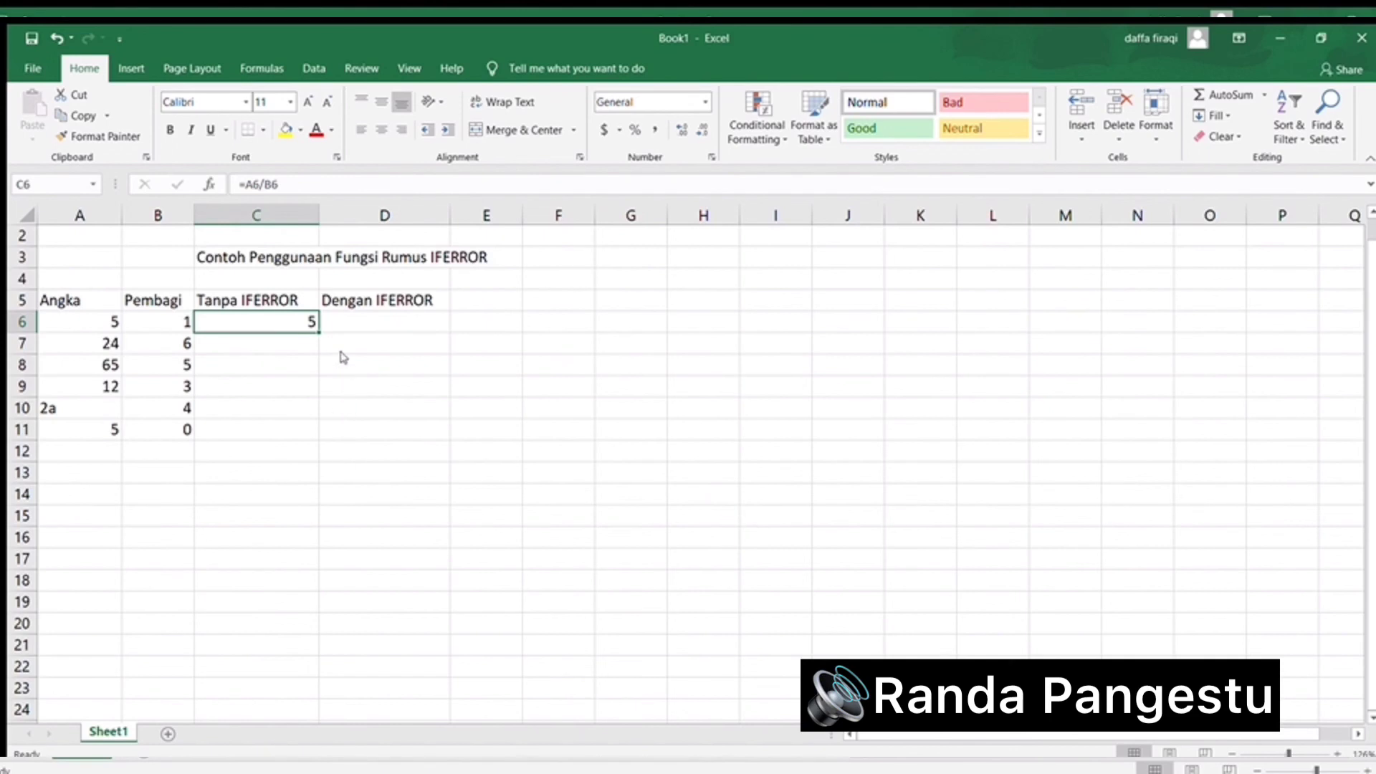
key("ctrl+c")
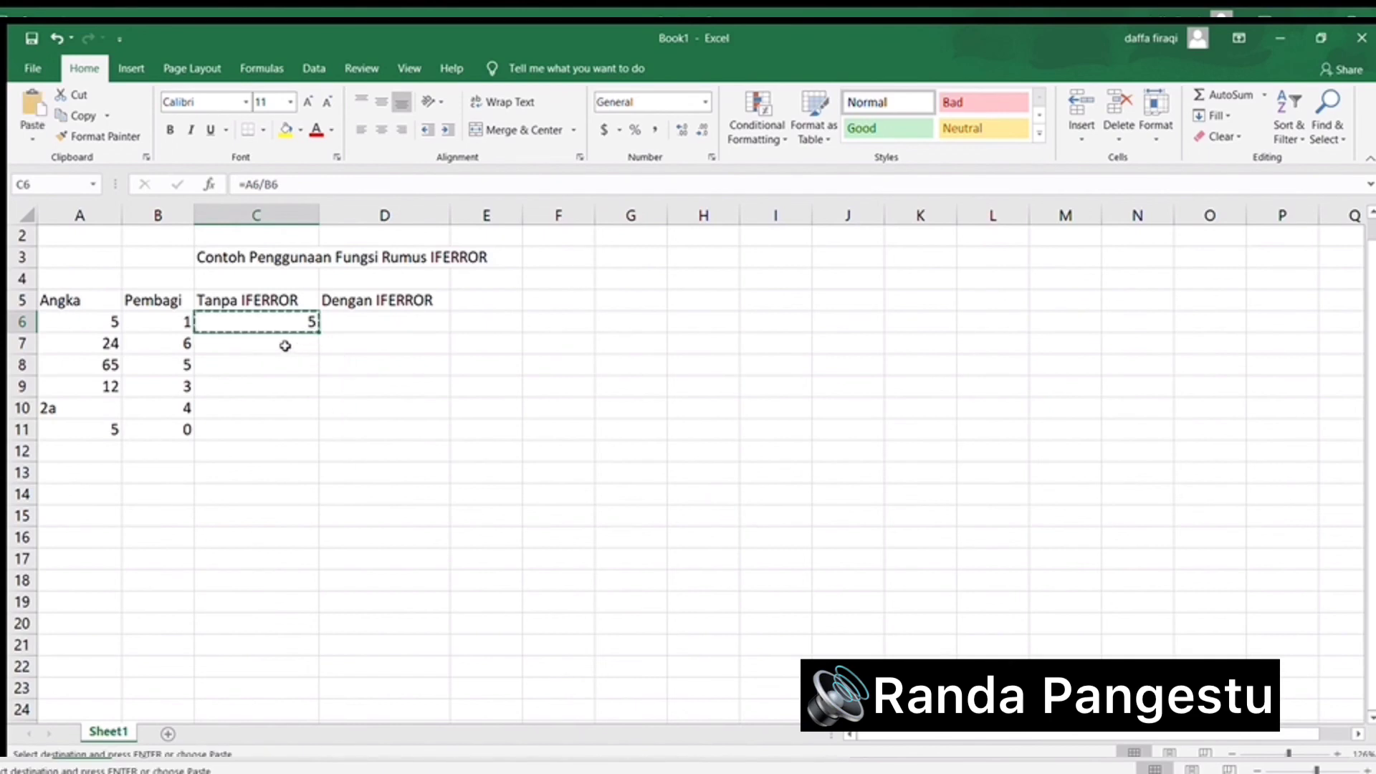
left_click_drag(285, 344, 285, 429)
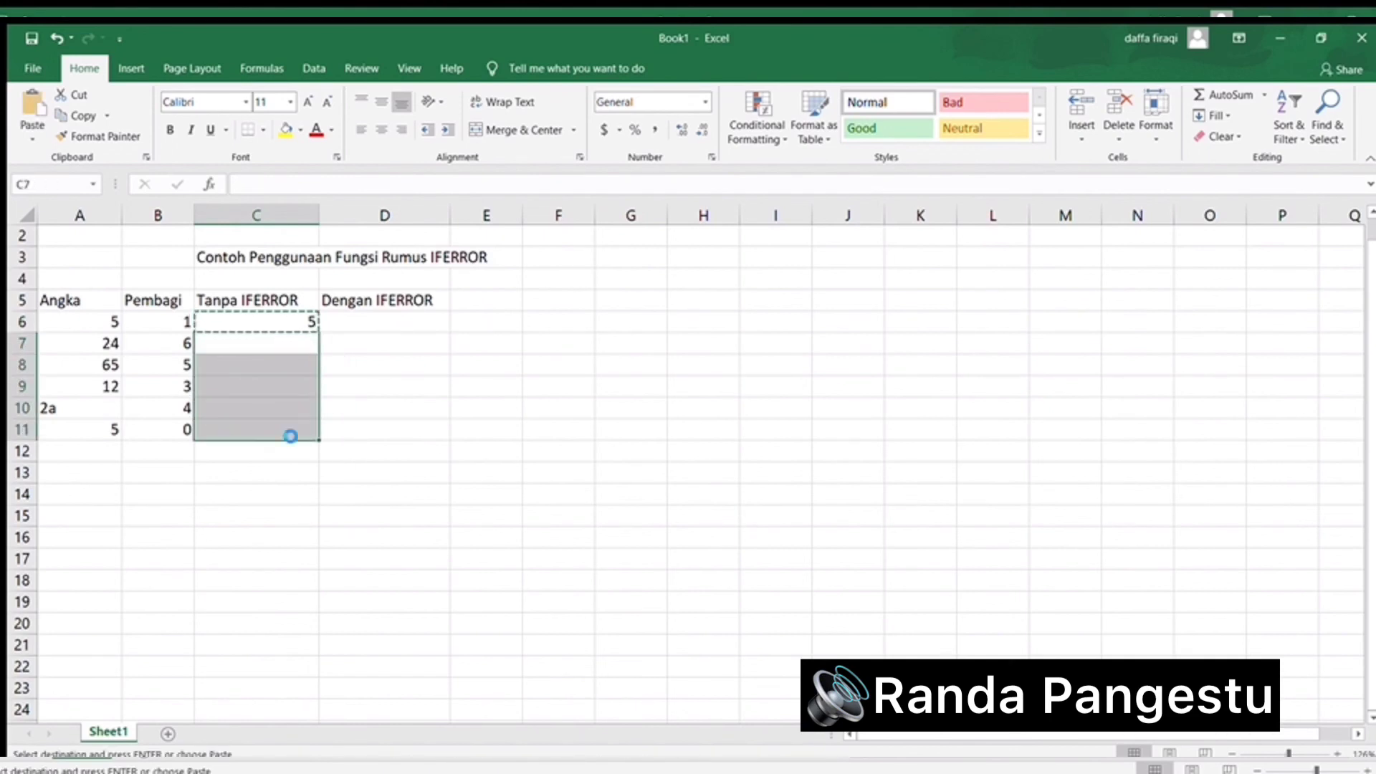
key("ctrl+v")
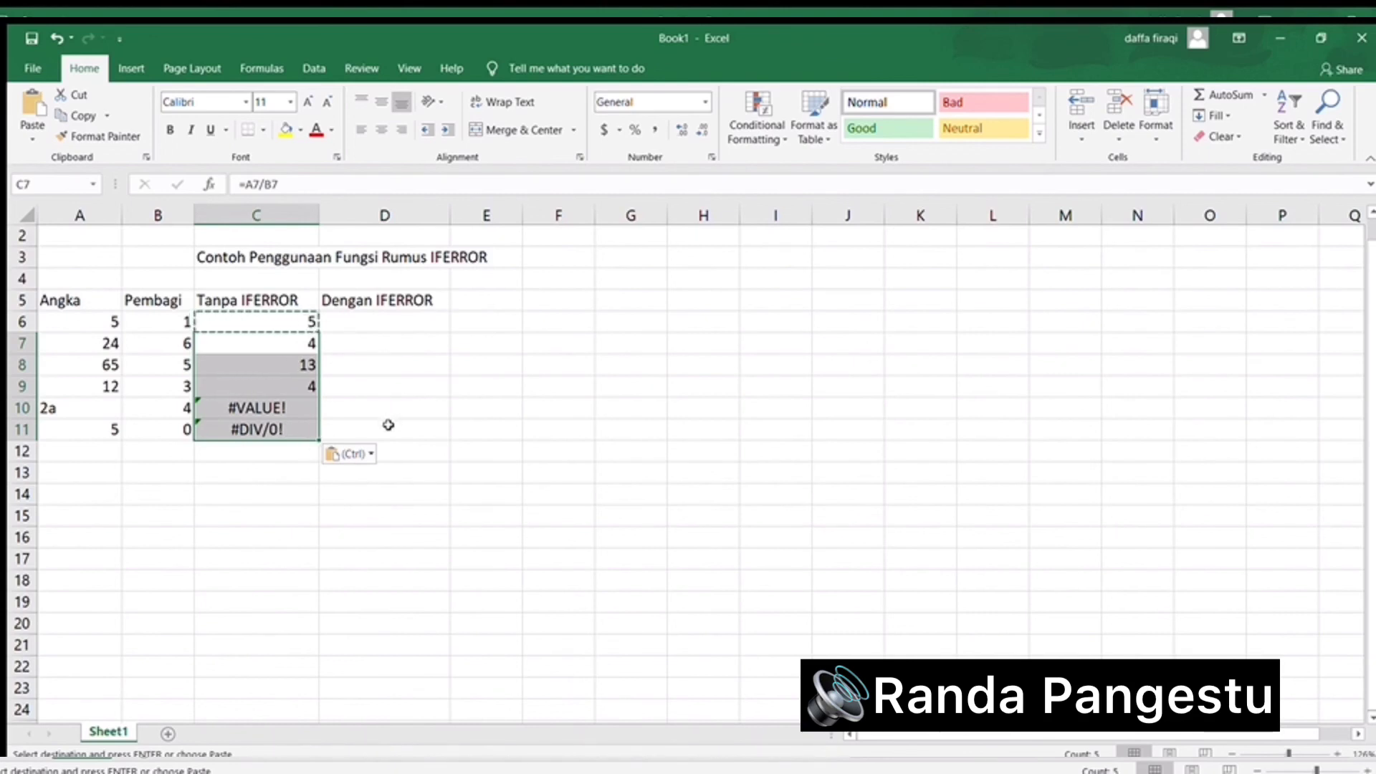
left_click(387, 423)
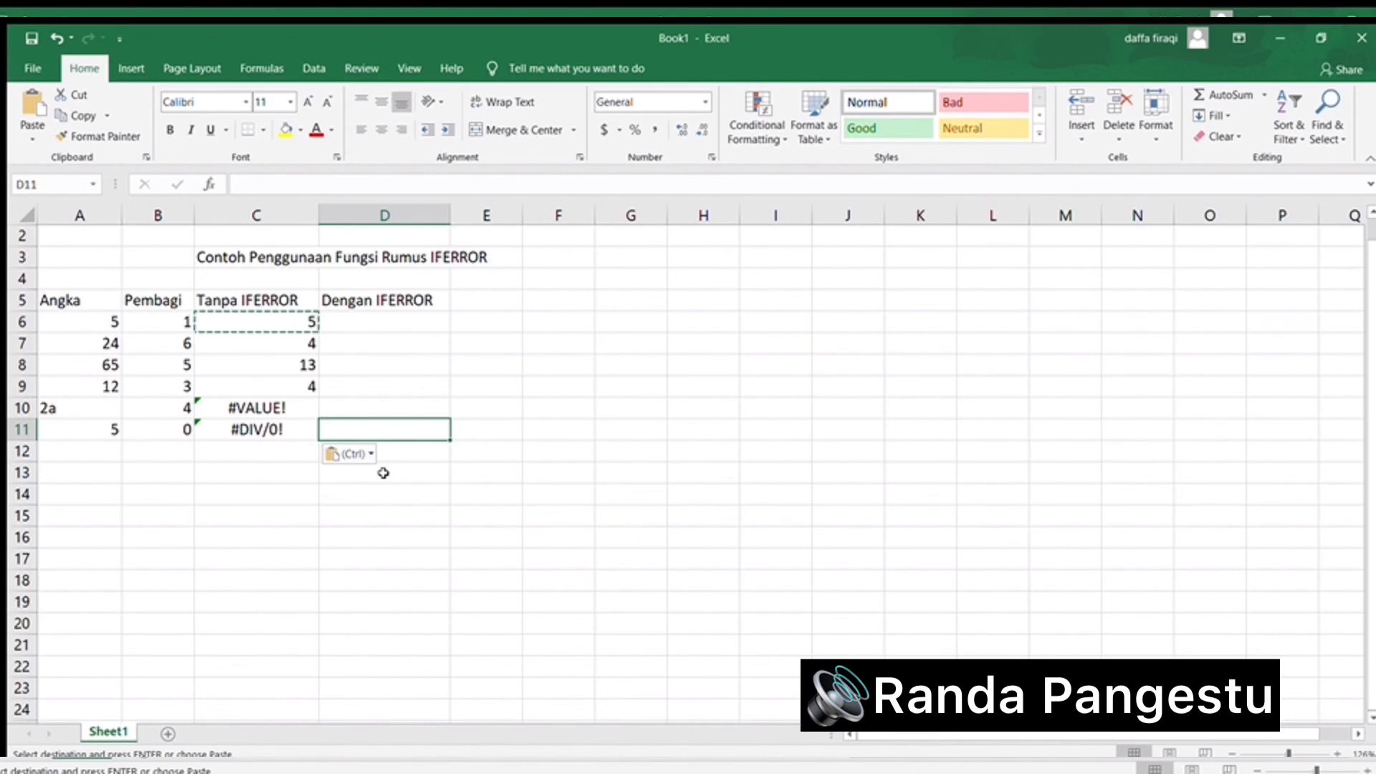
Step: Enter =IFERROR(A6/B6,"periksa kembali") in D6 of the Dengan IFERROR column
left_click(387, 326)
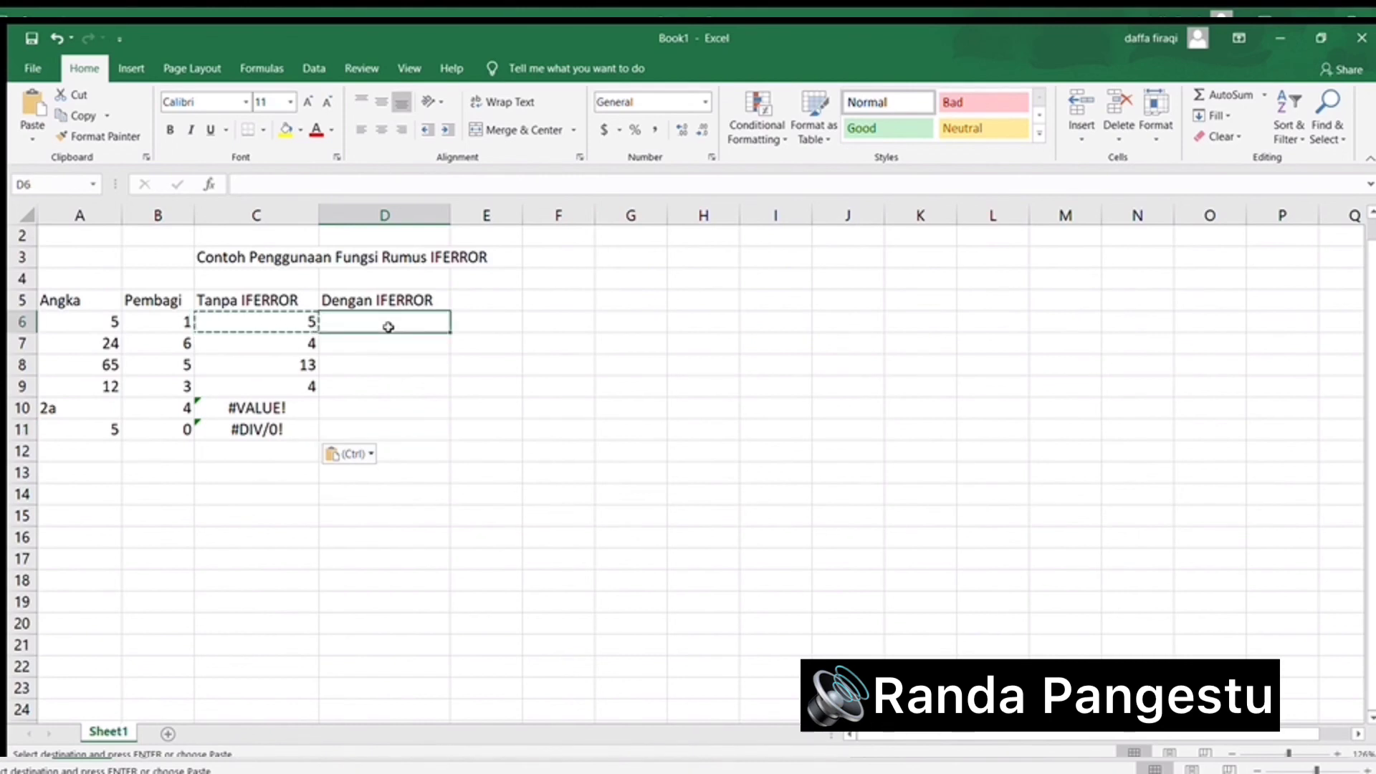
type("=")
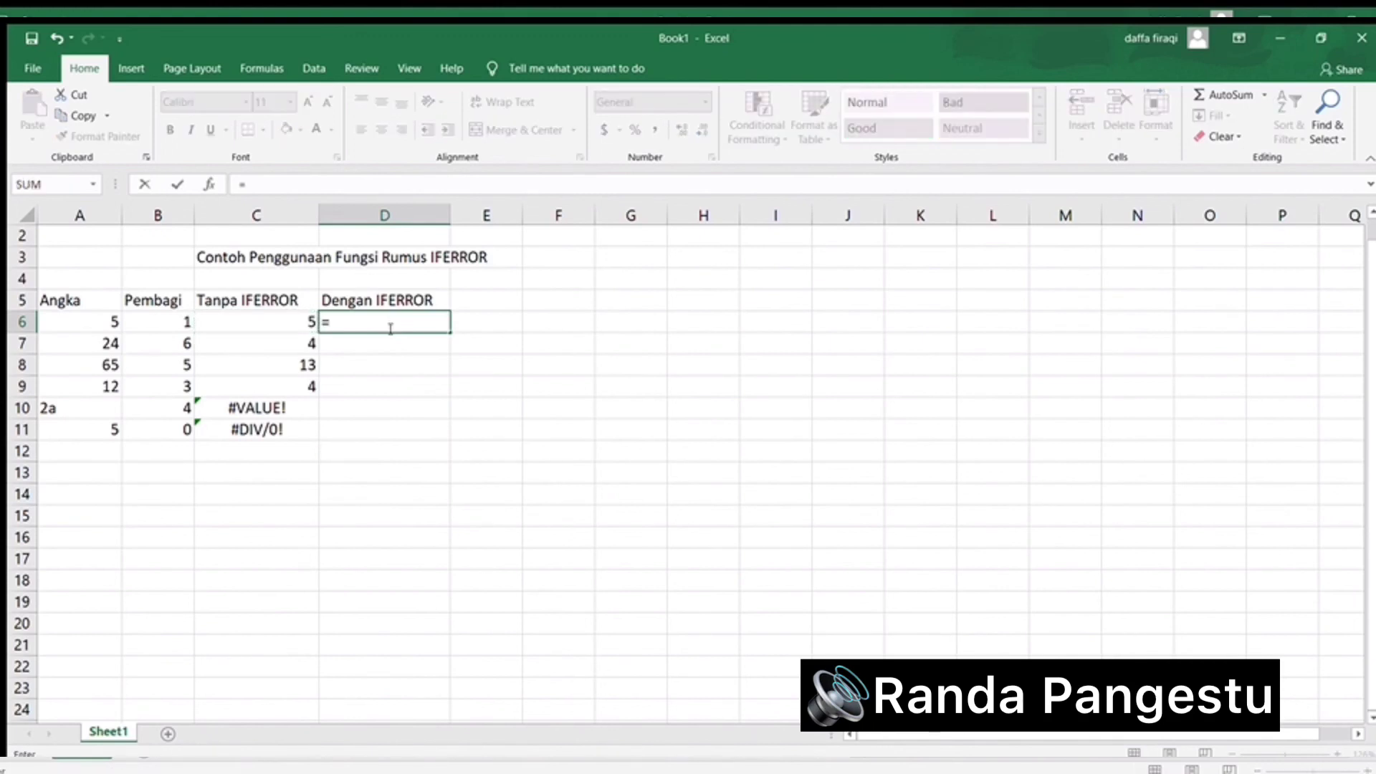
type("iferror(")
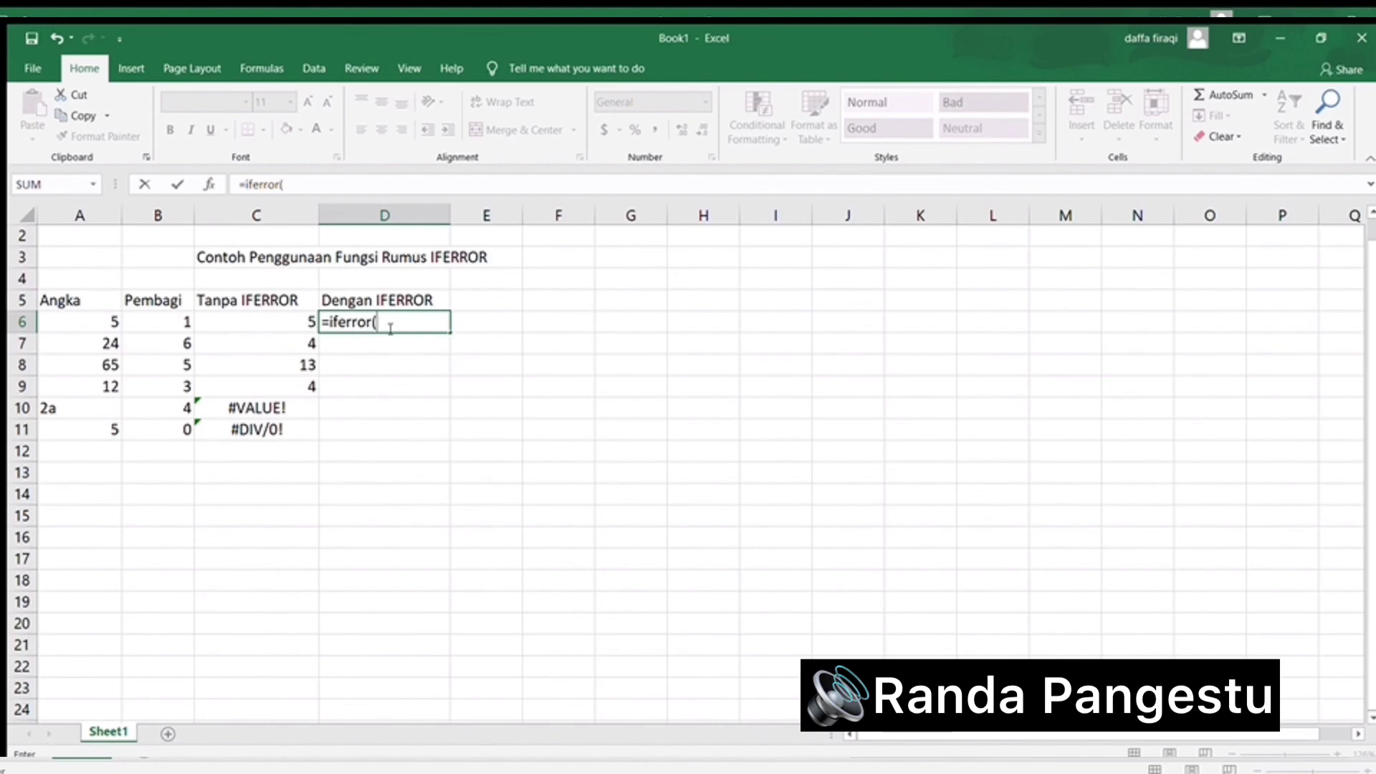
type("A6")
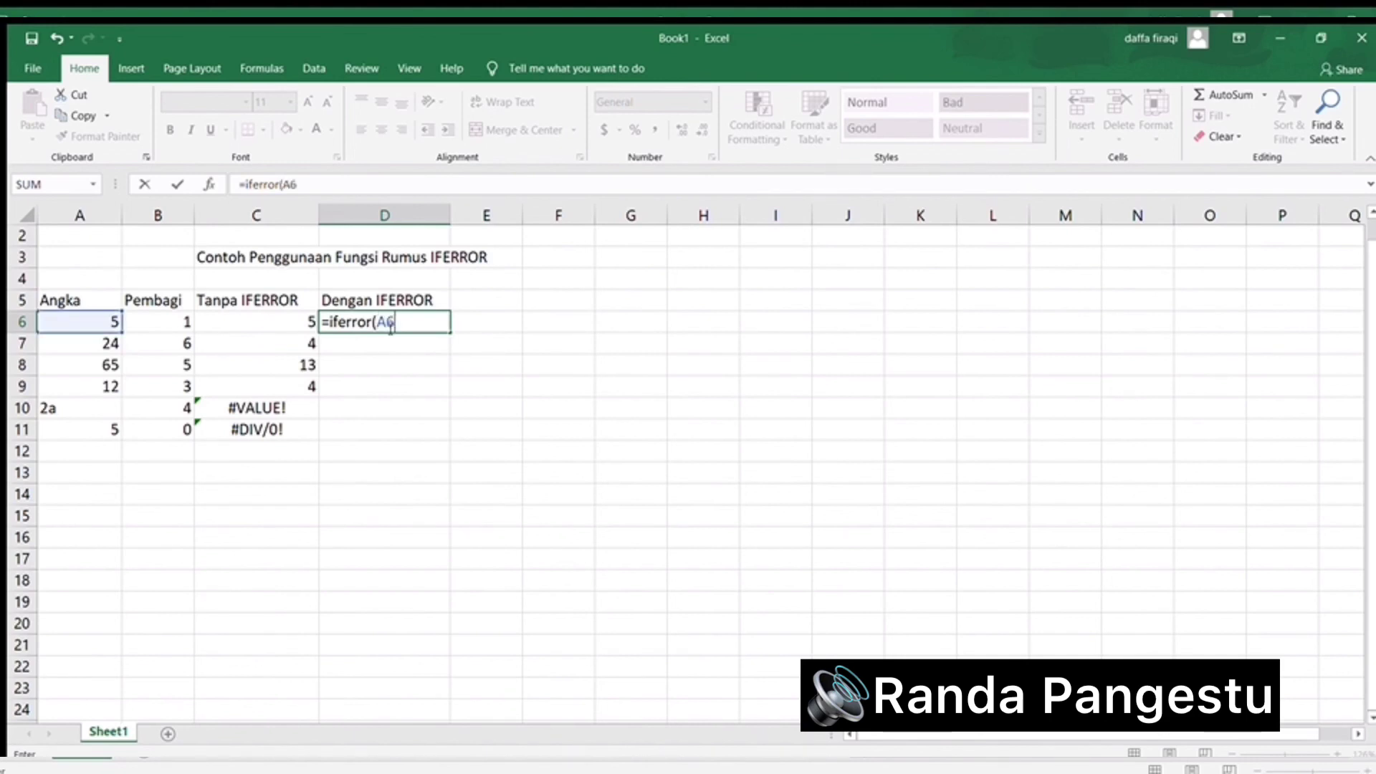
type("/B6")
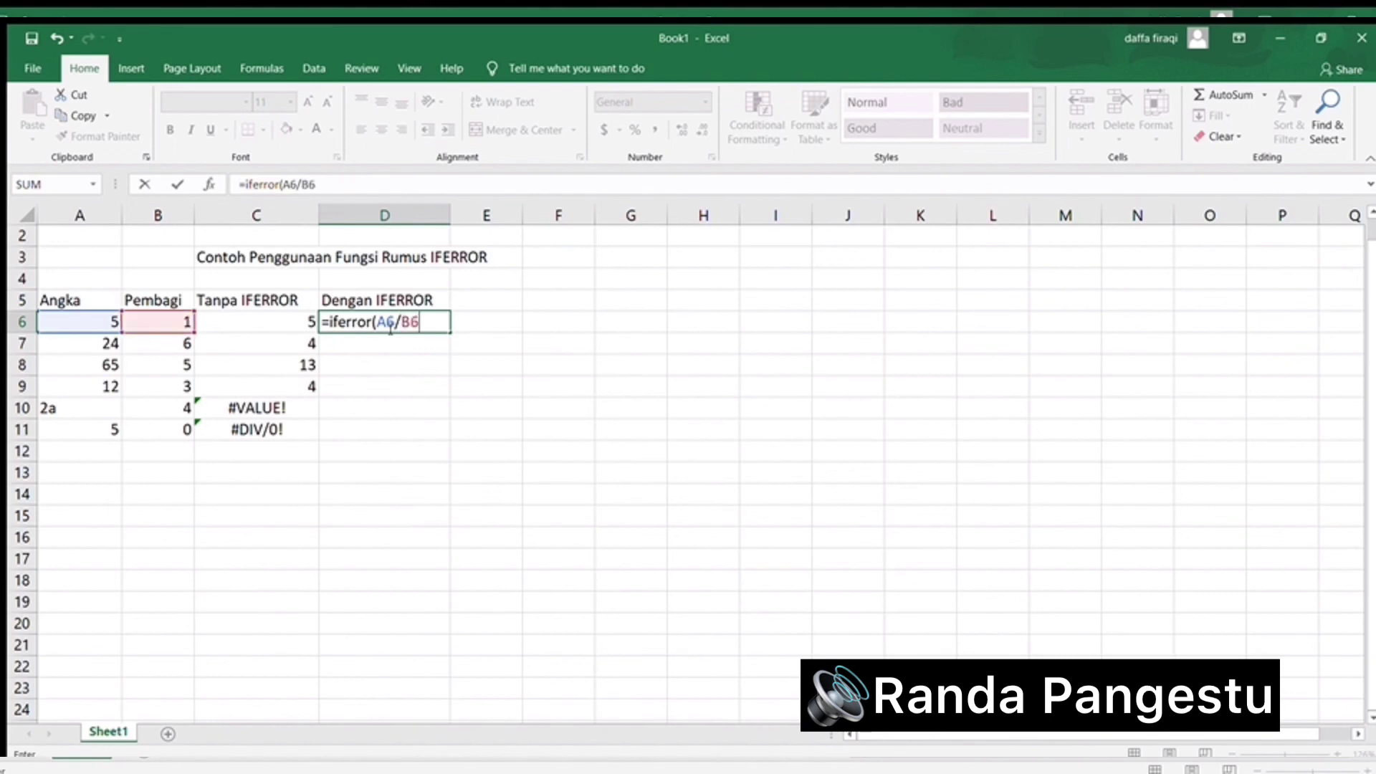
type(",\"periksa ")
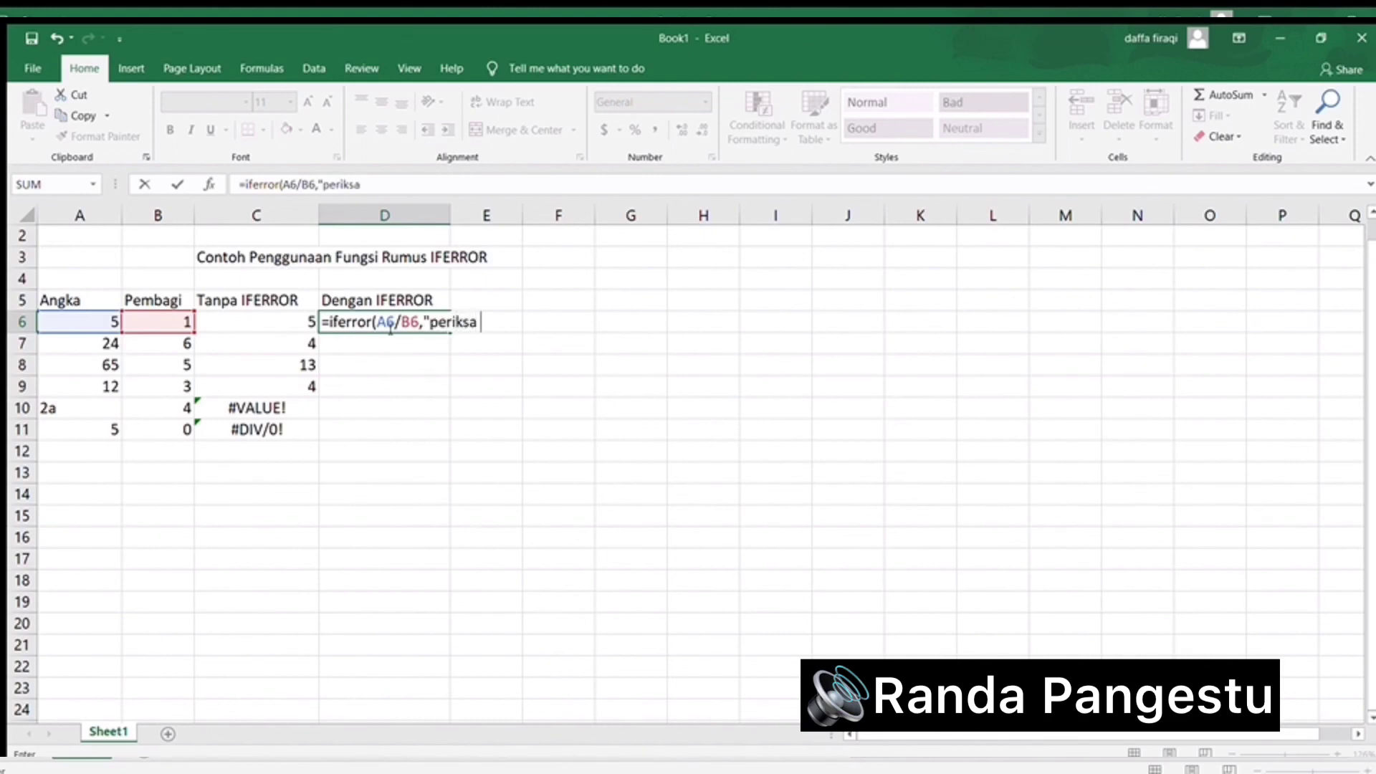
type("kembali")
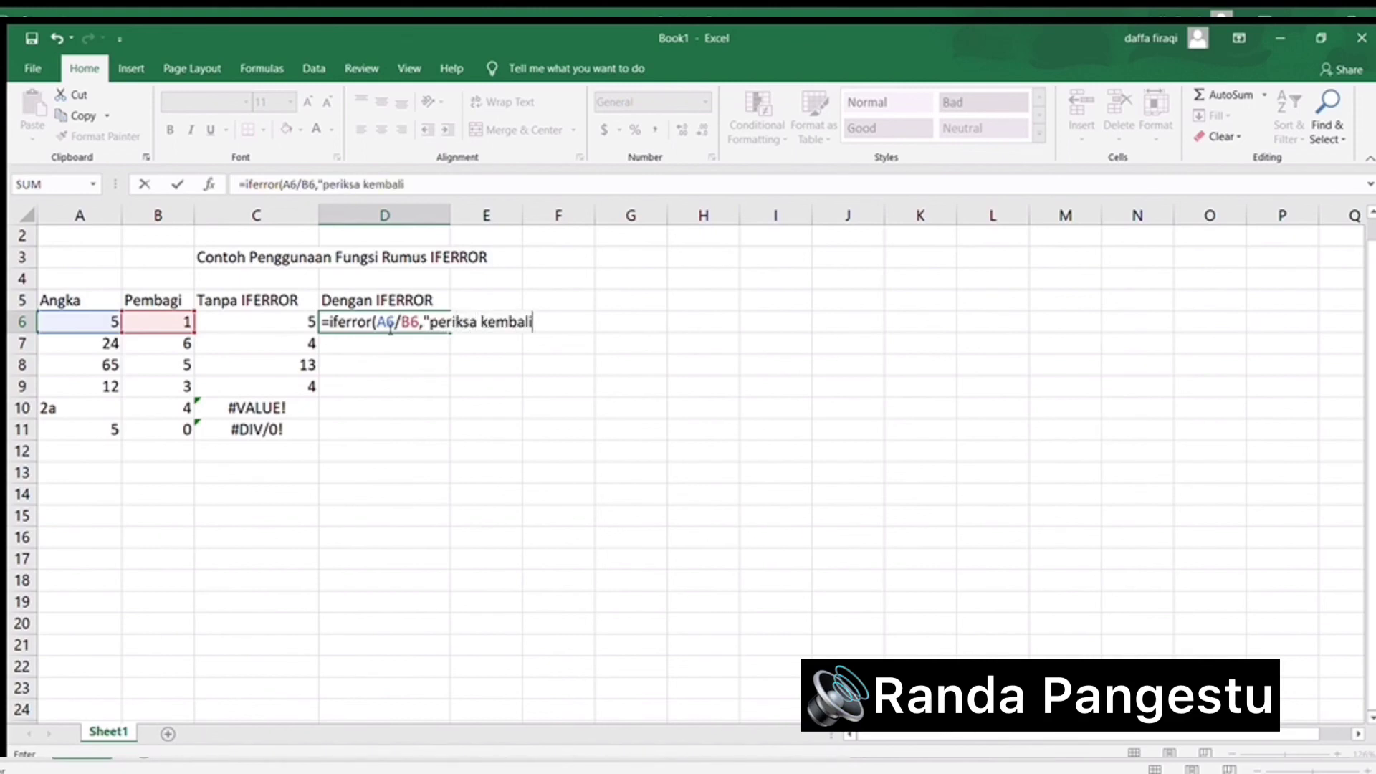
type("\")")
key("Return")
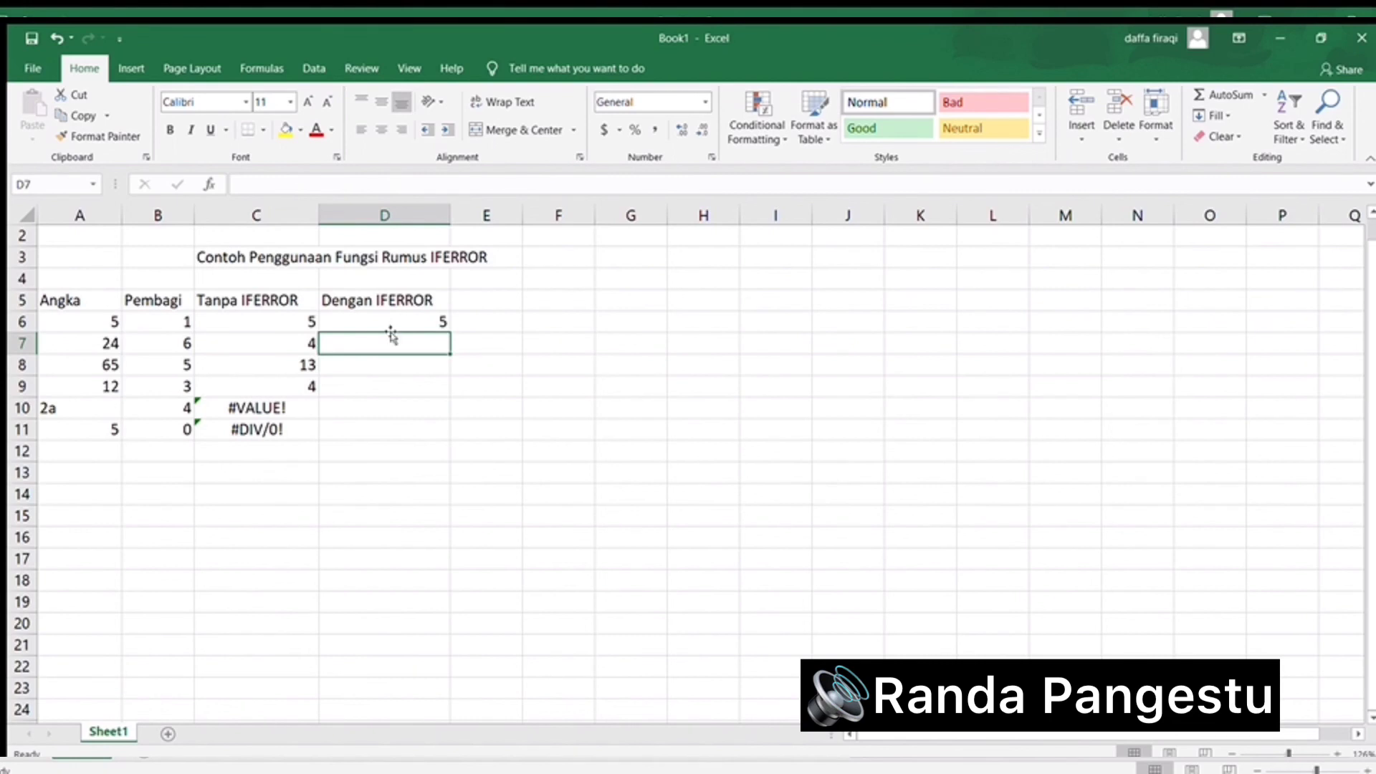
Step: Copy the IFERROR formula from D6 down through D11 in the Dengan IFERROR column
left_click(393, 323)
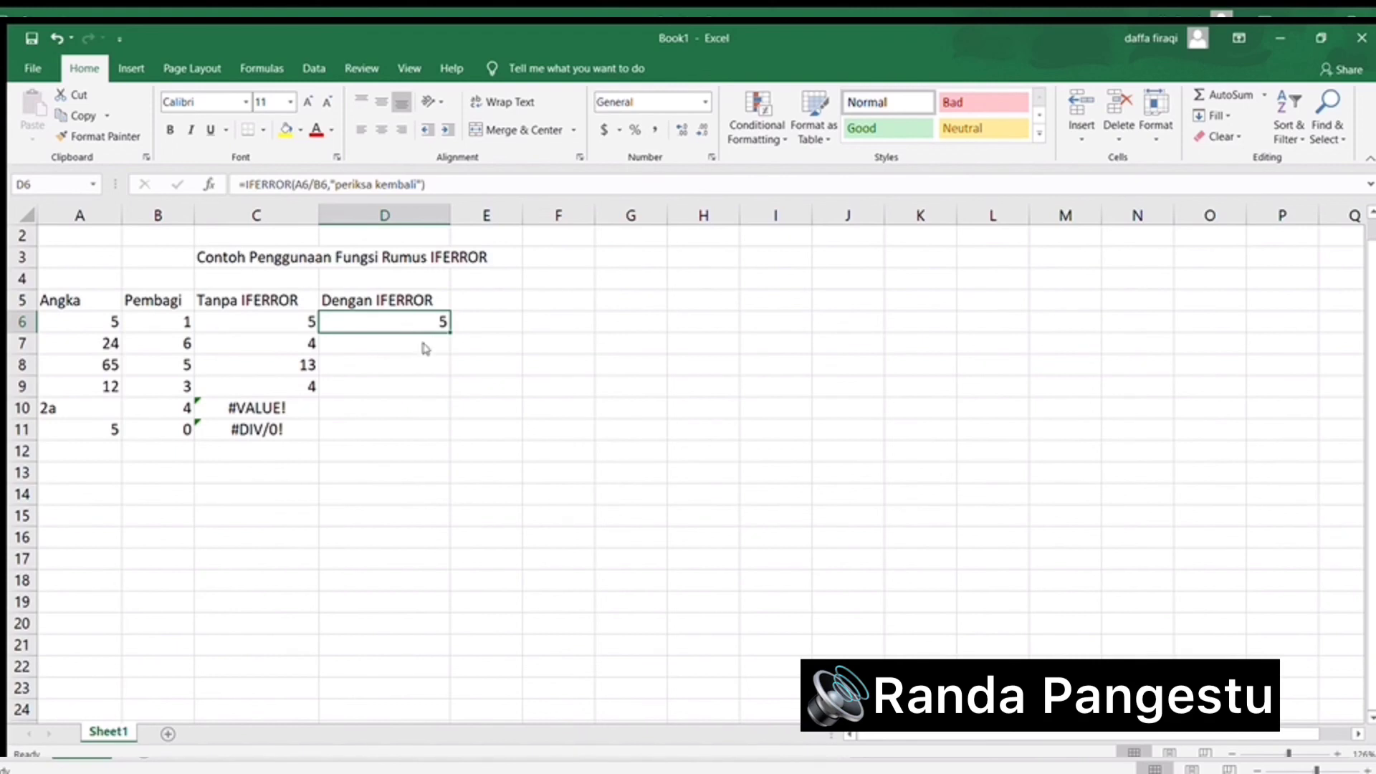
key("ctrl+c")
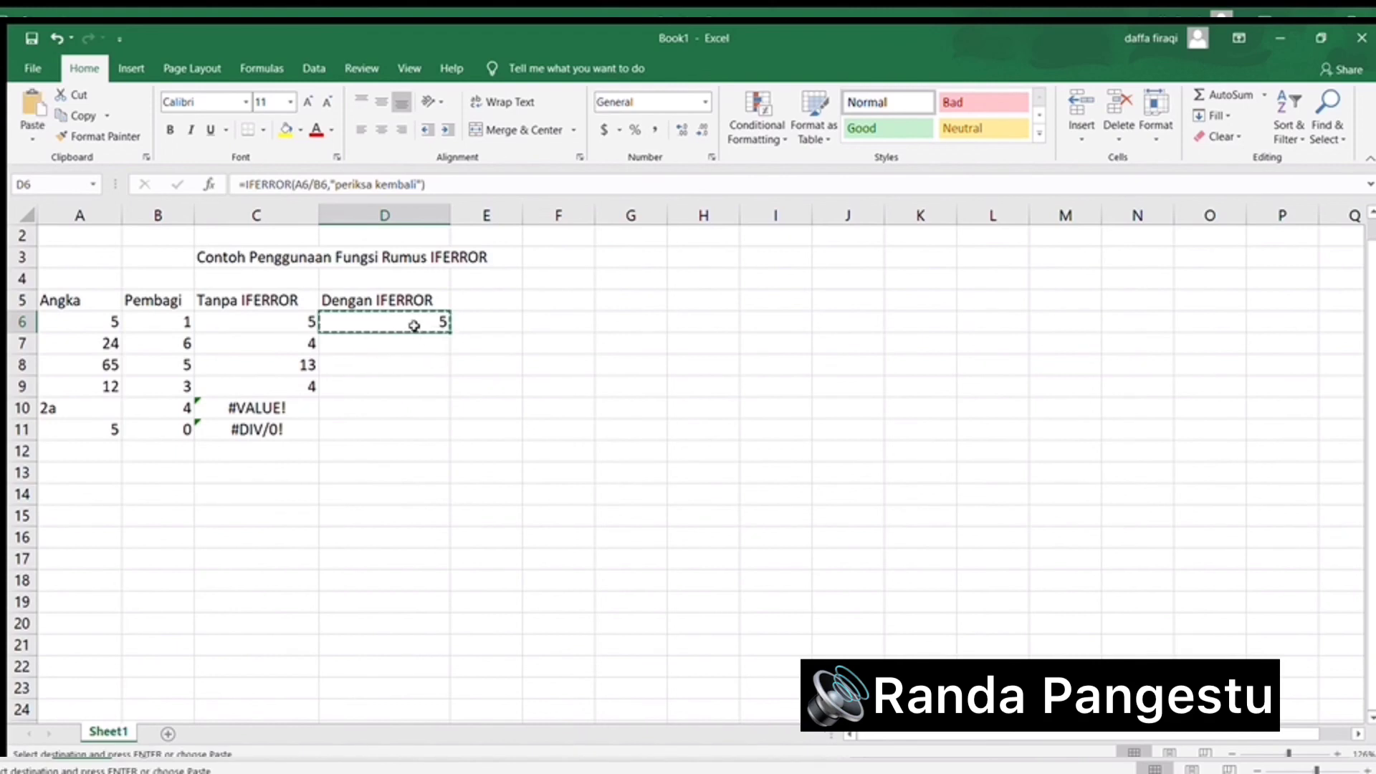
left_click_drag(414, 326, 398, 429)
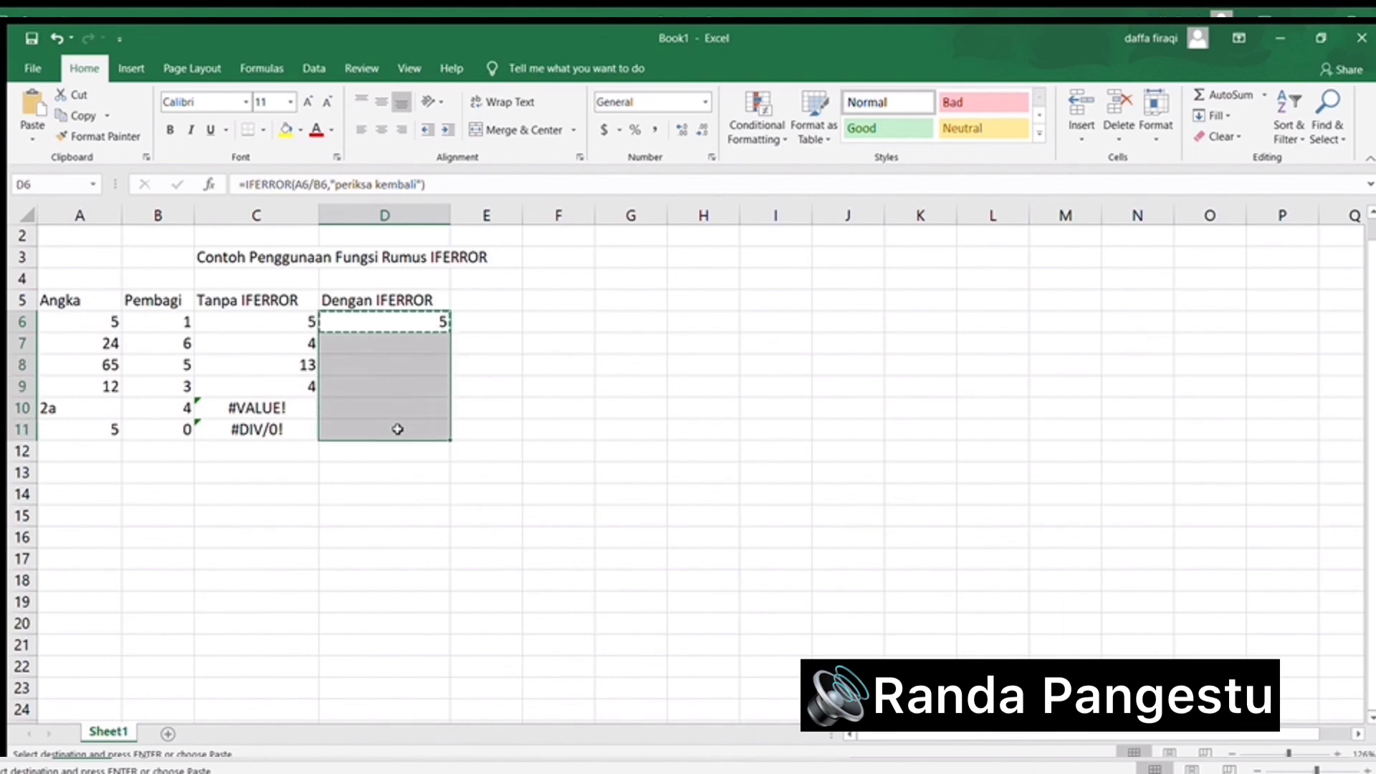
key("ctrl+v")
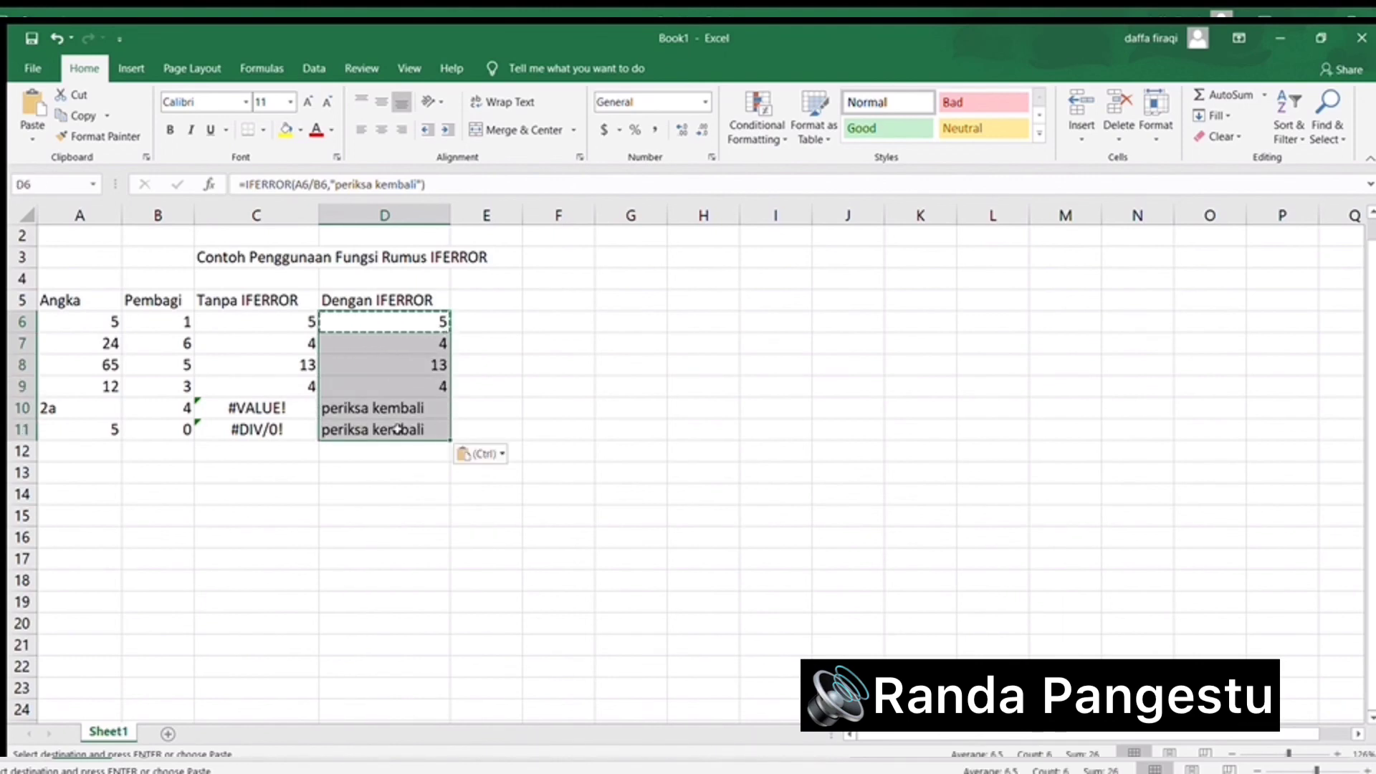
left_click(546, 427)
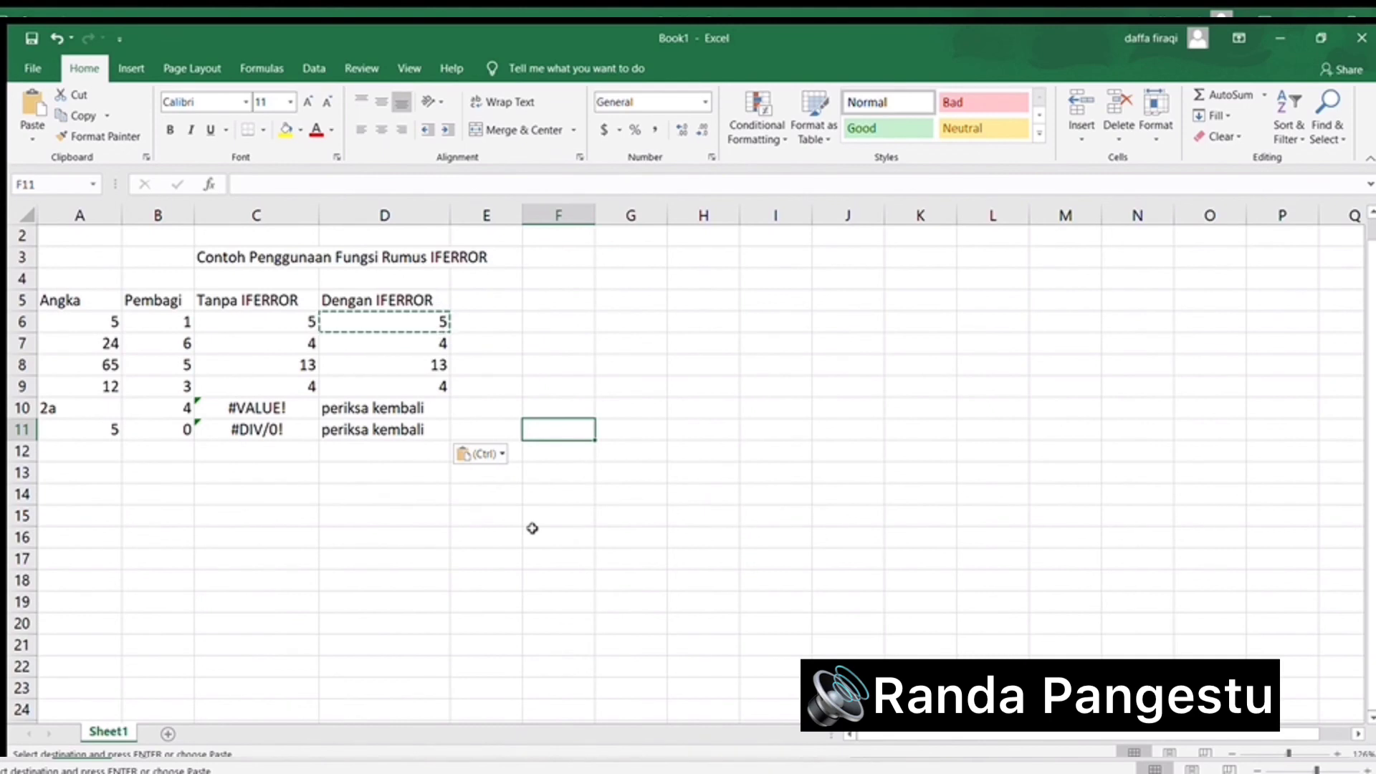
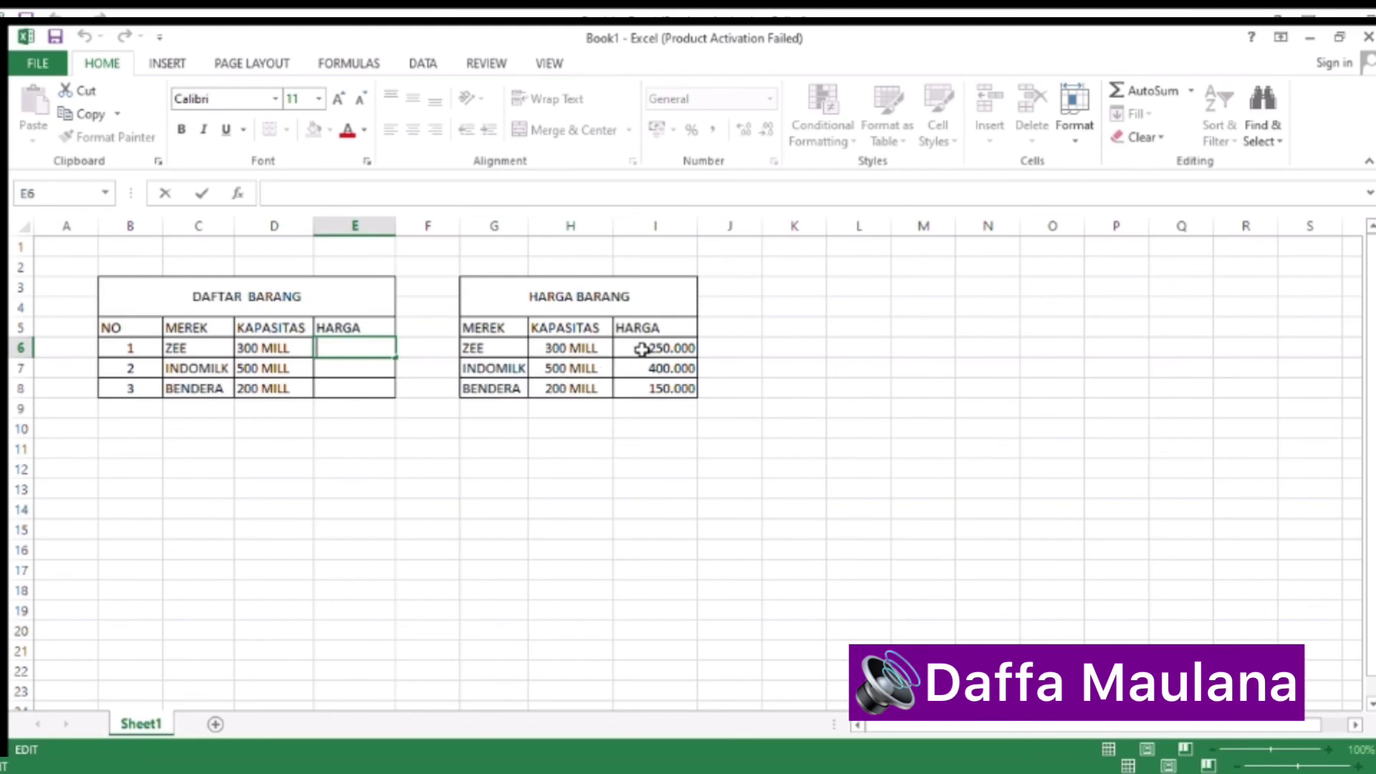
Step: In the DAFTAR BARANG workbook, begin a VLOOKUP formula in E6 with lookup value D6 and table range H6:I8
key("Escape")
double_click(347, 347)
type("=v")
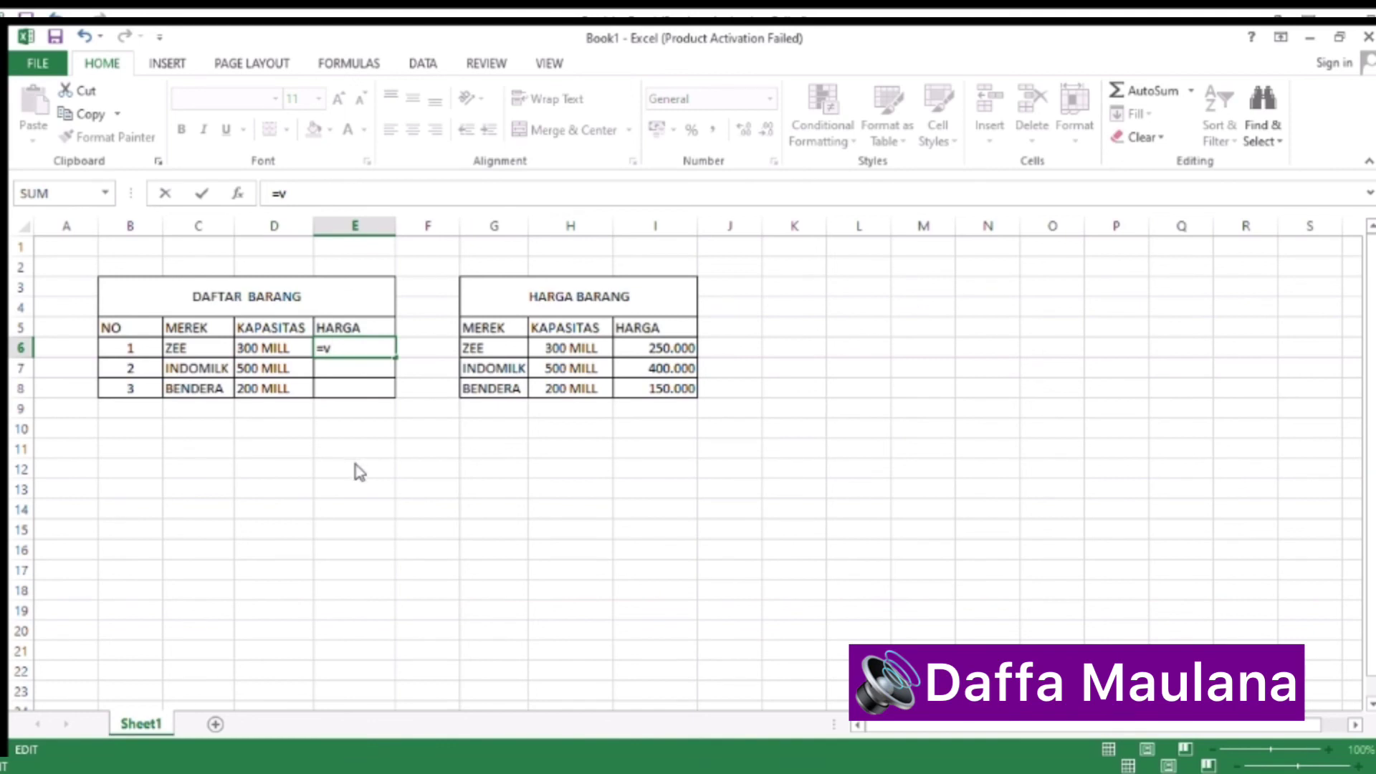
key("Tab")
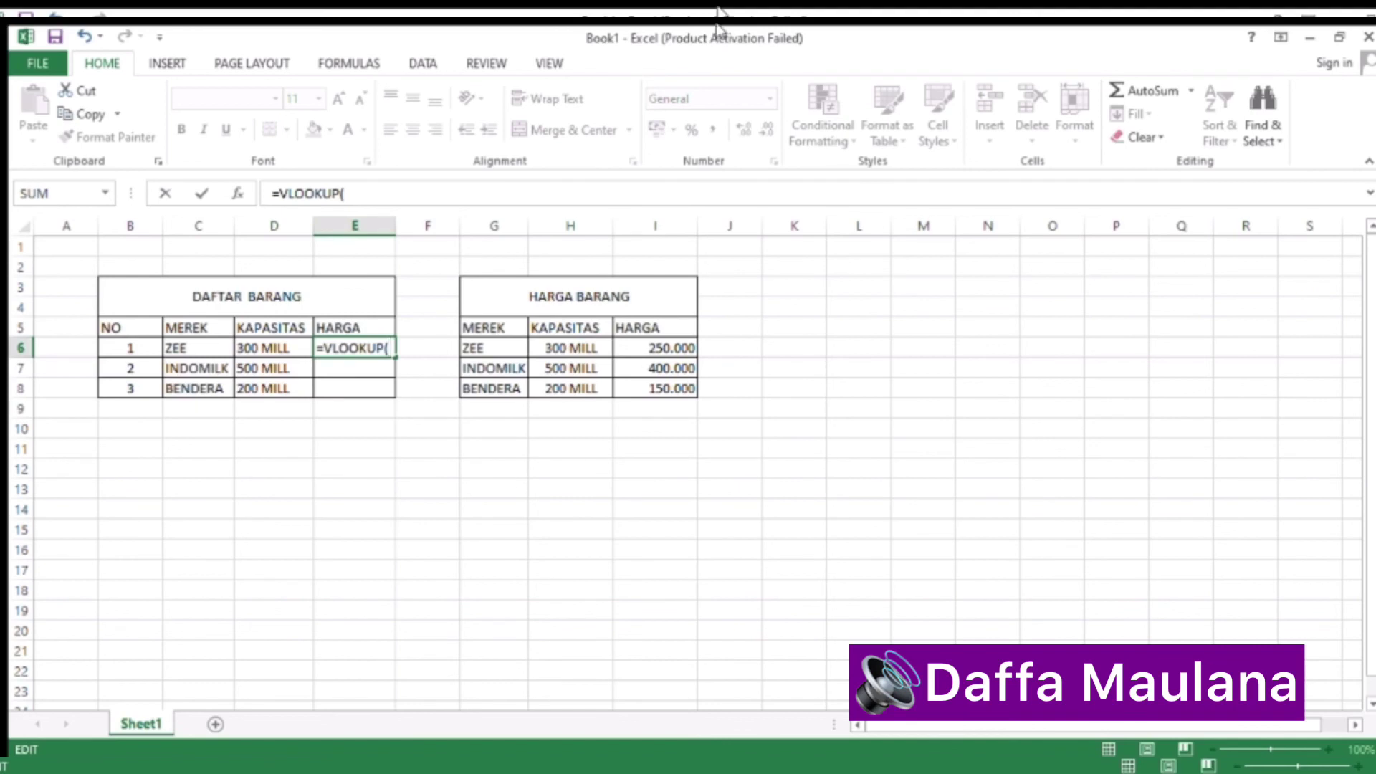
left_click(265, 351)
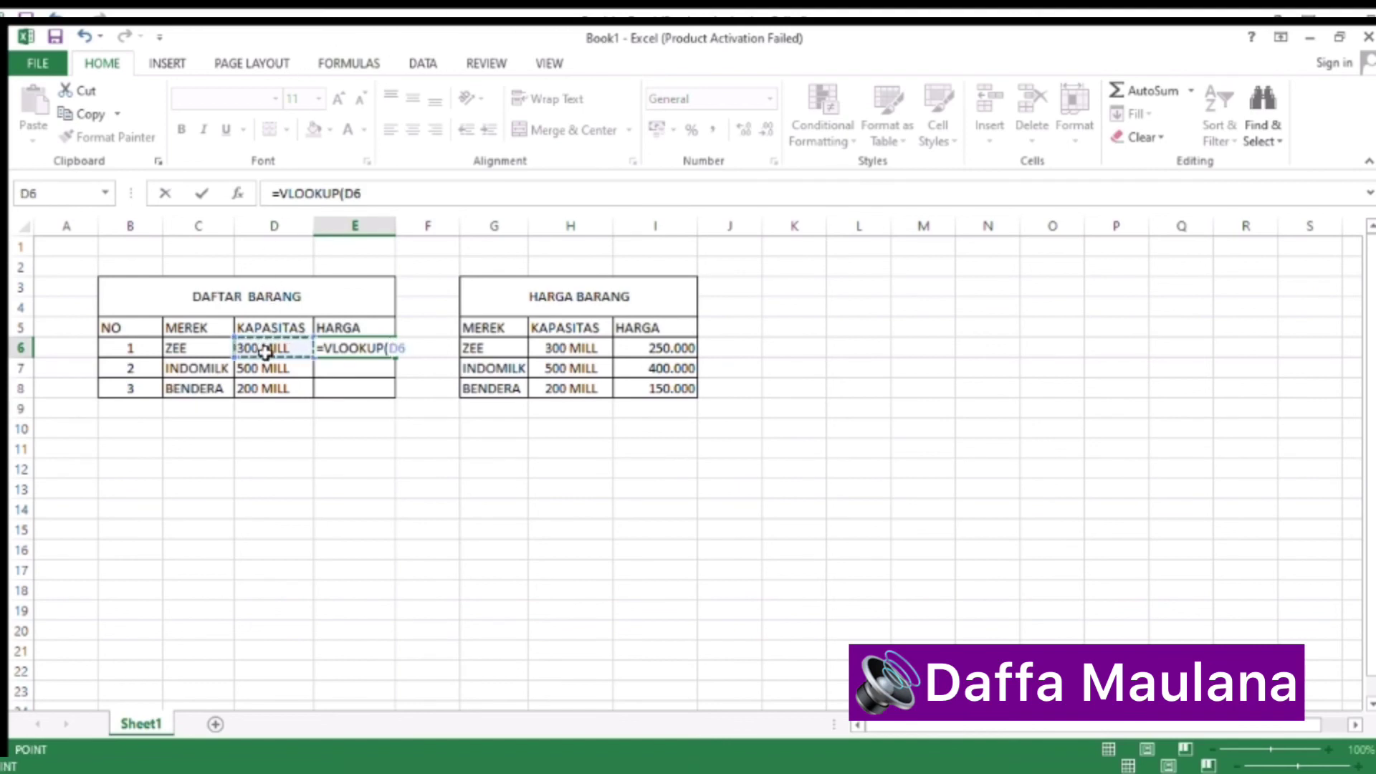
type(";")
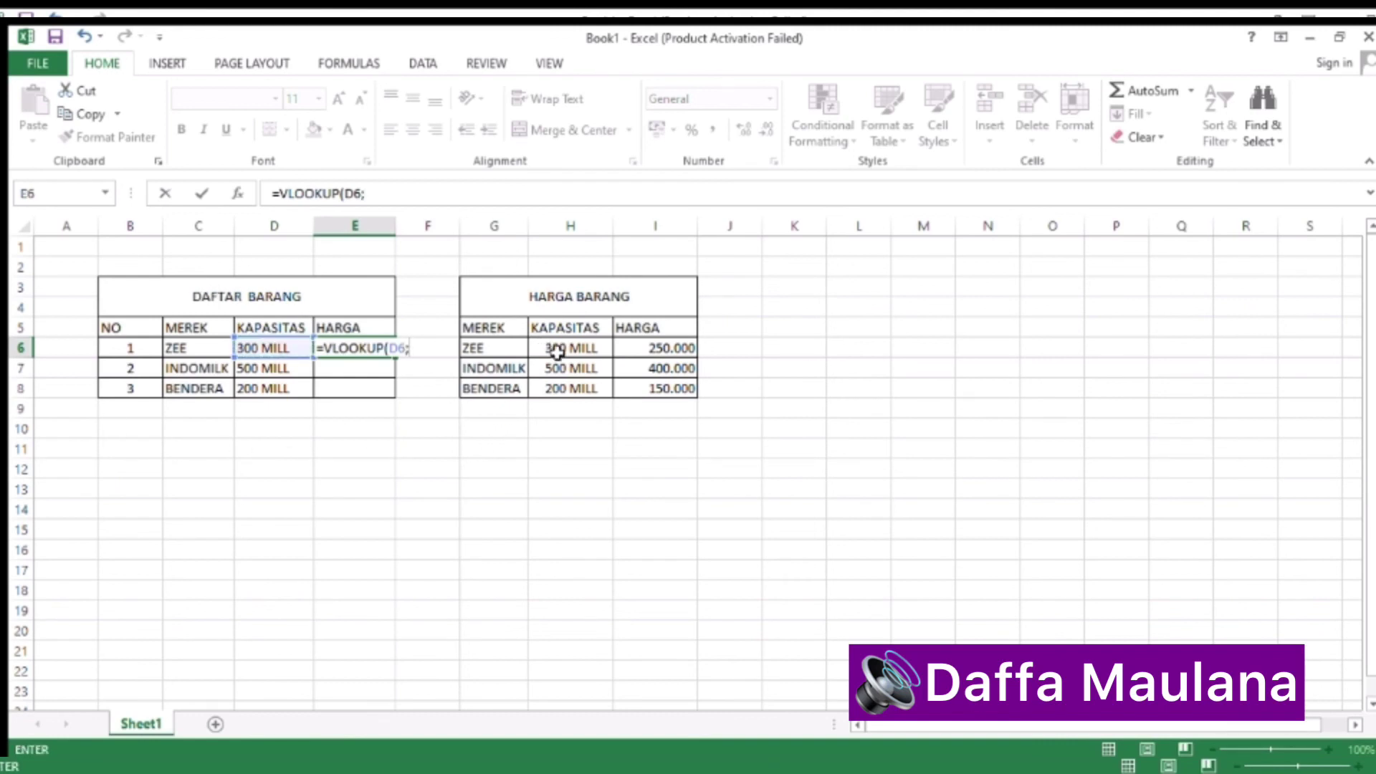
left_click(555, 351)
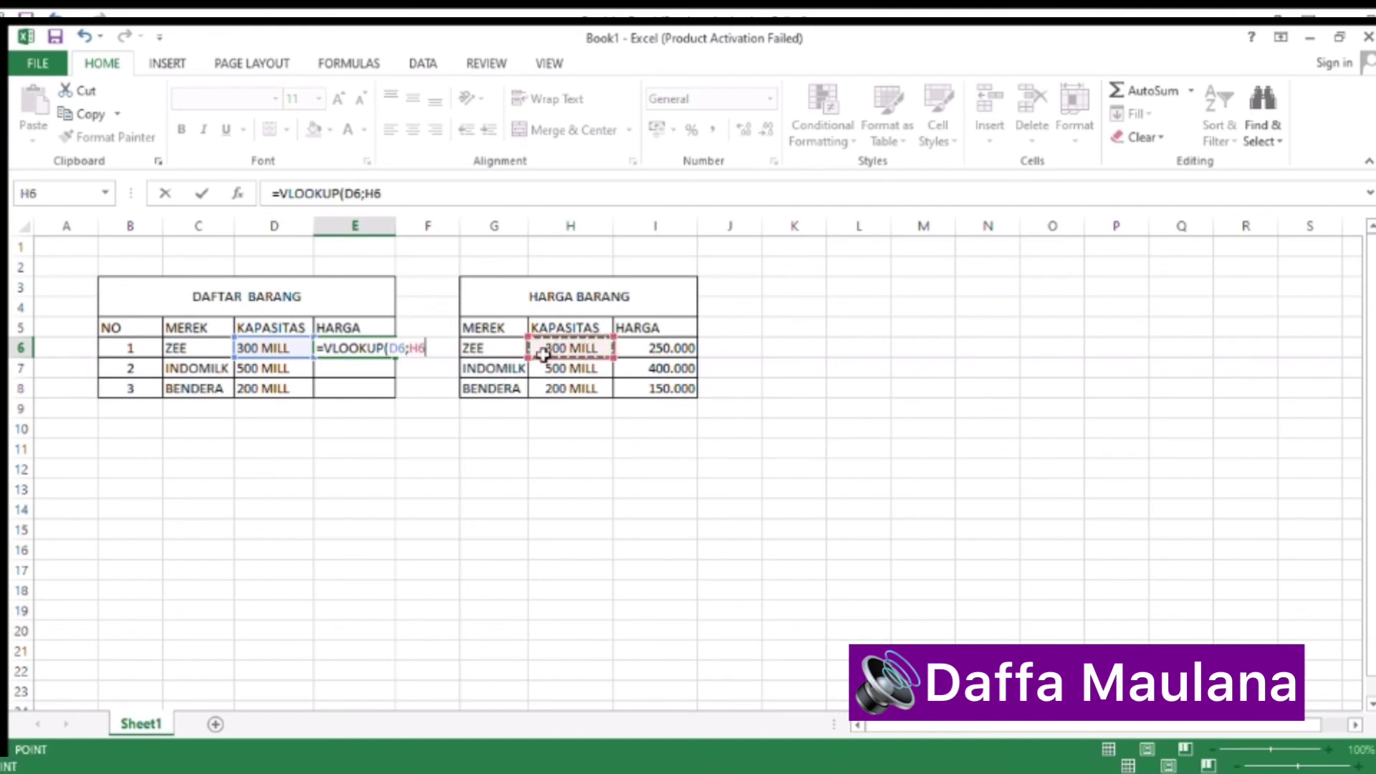
left_click_drag(595, 357, 660, 390)
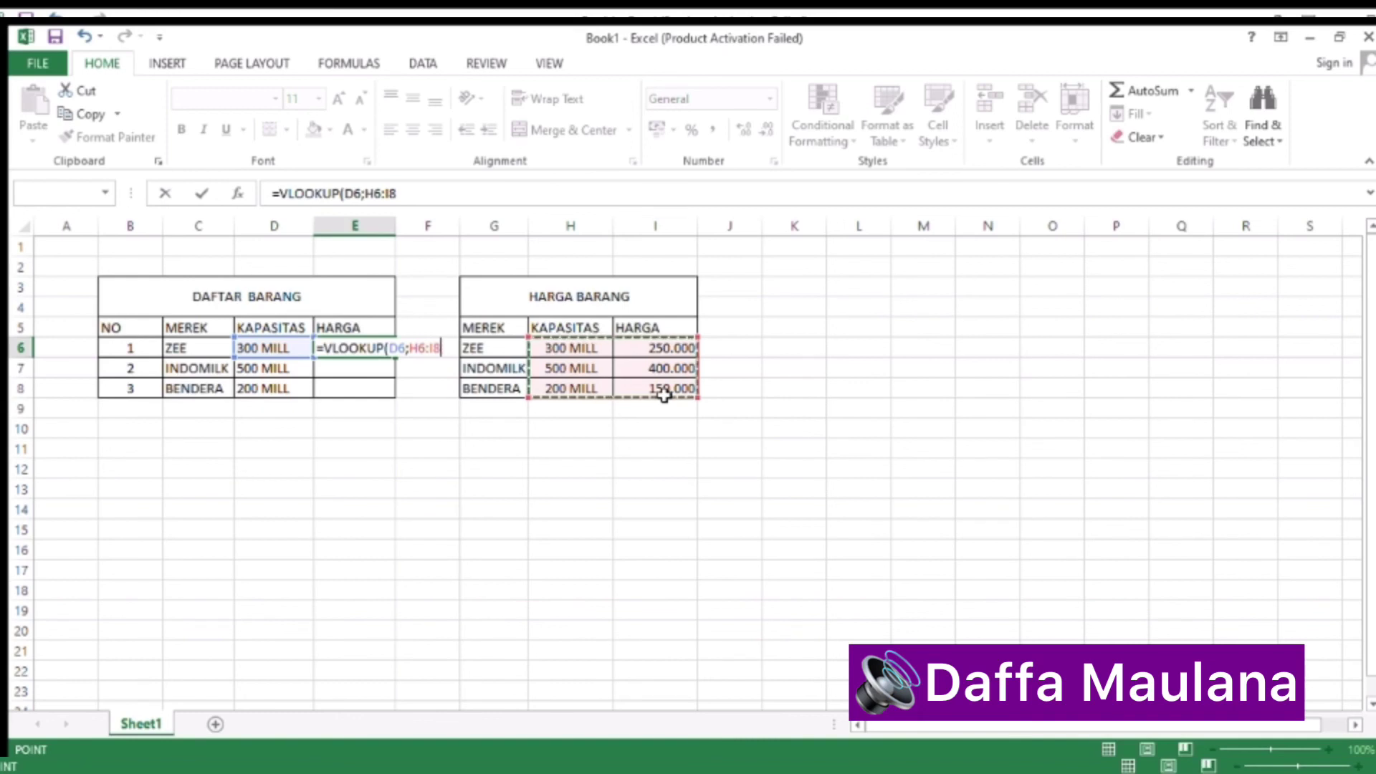
Step: Make the VLOOKUP table range in E6 absolute as $H$6:$I$8
left_click(413, 351)
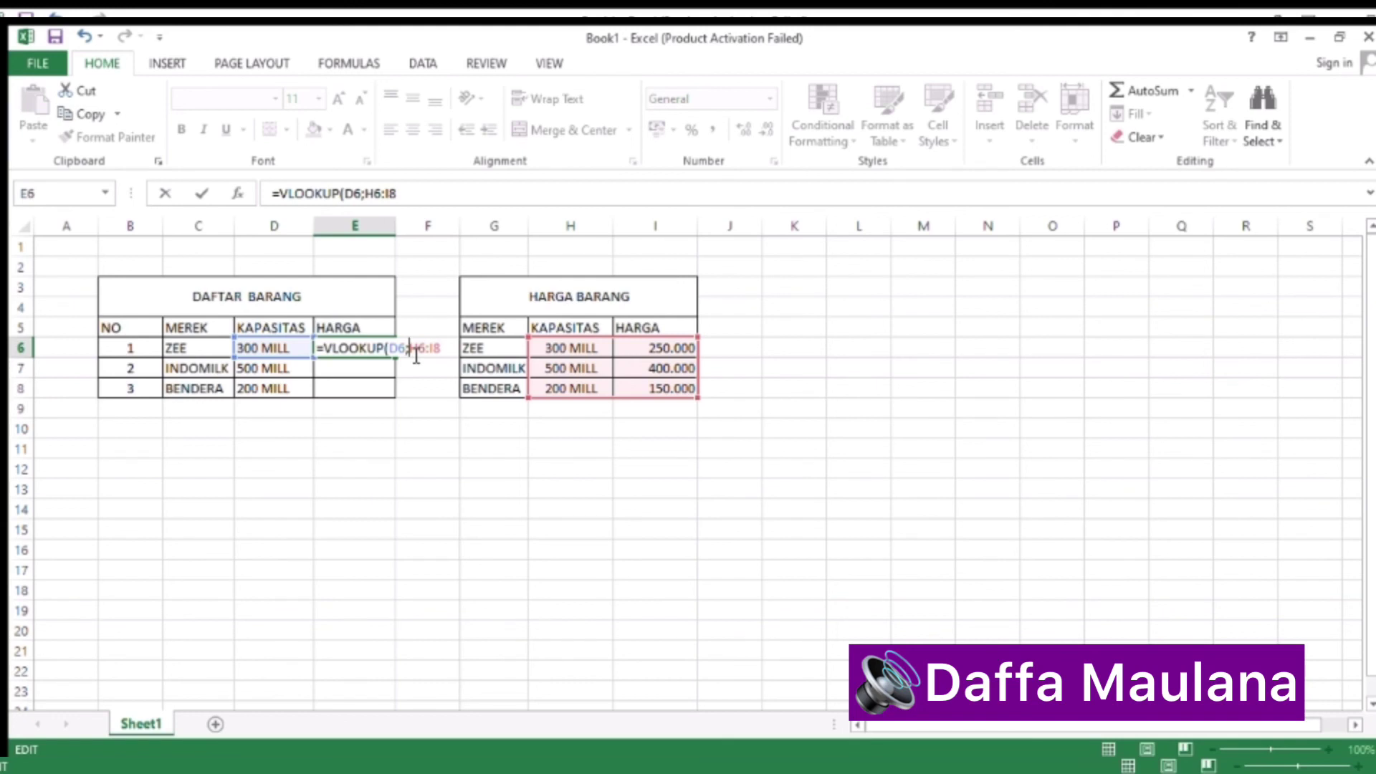
key("F4")
left_click(442, 350)
key("F4")
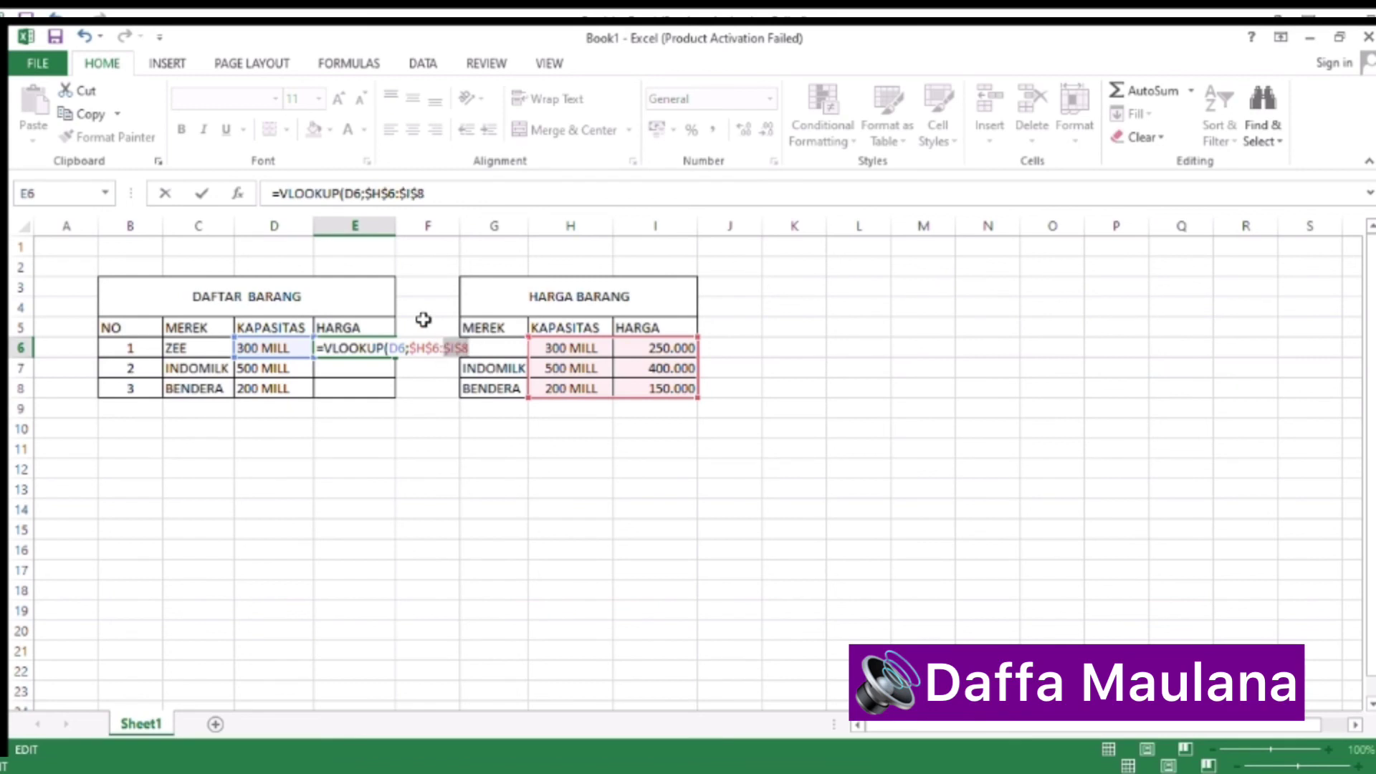
Step: Complete the VLOOKUP formula in E6 with column index 2 and exact match FALSE
left_click(469, 349)
type(";2")
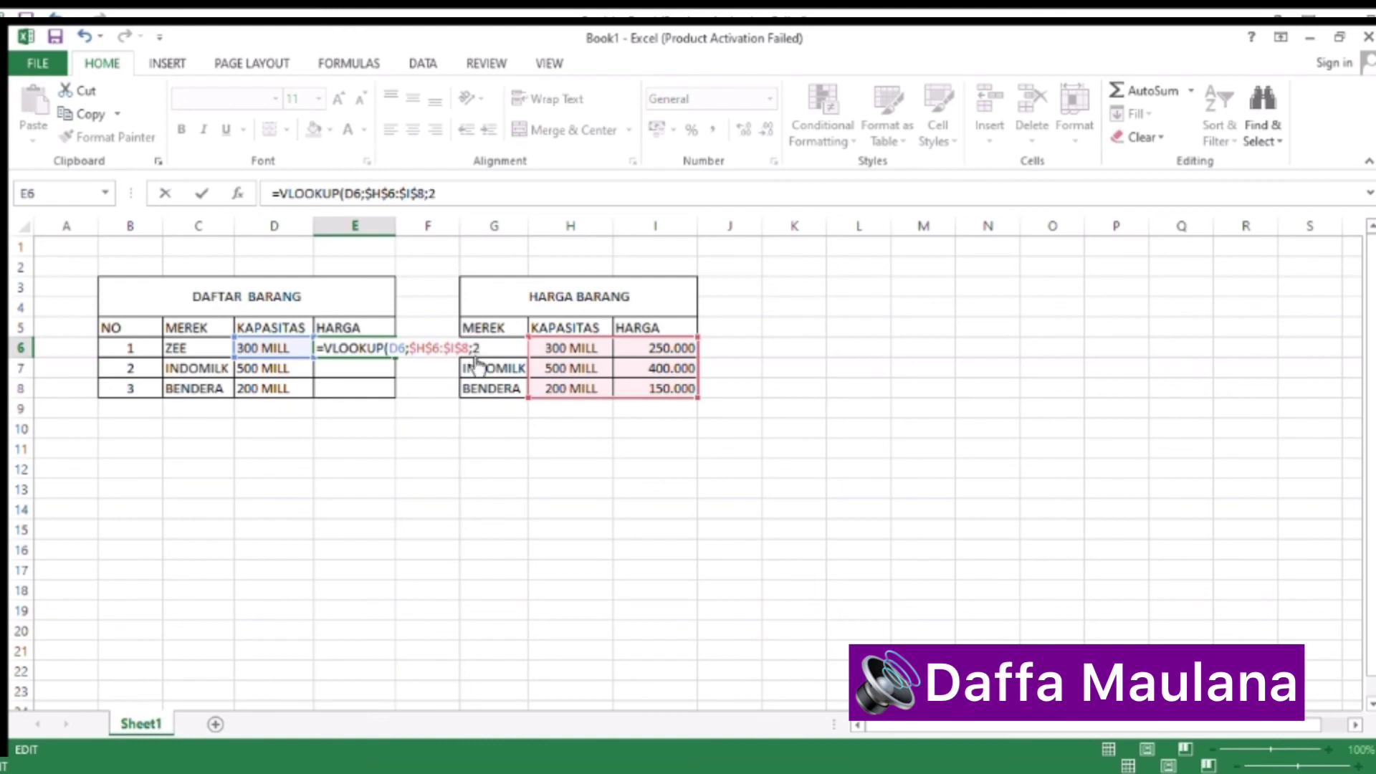
type(";fa")
double_click(509, 402)
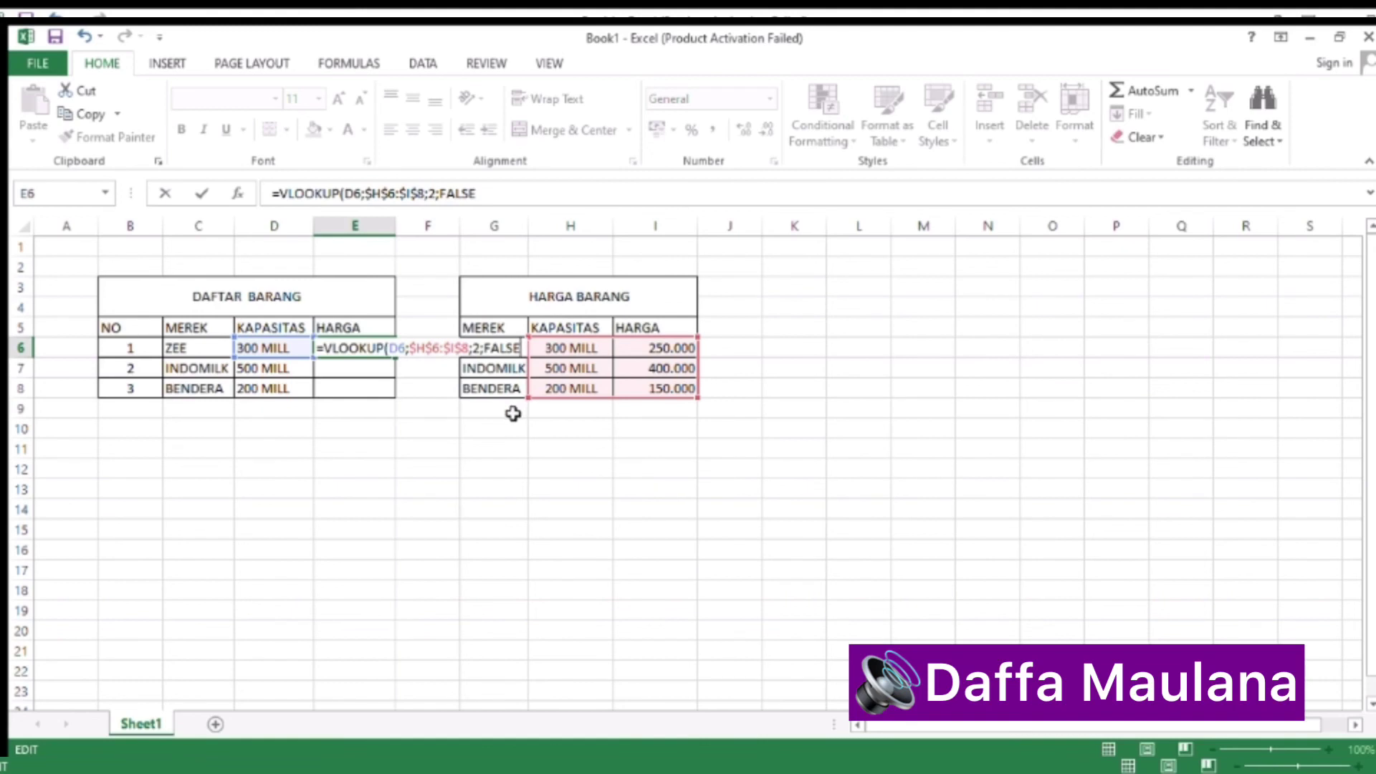
type(")")
key("Return")
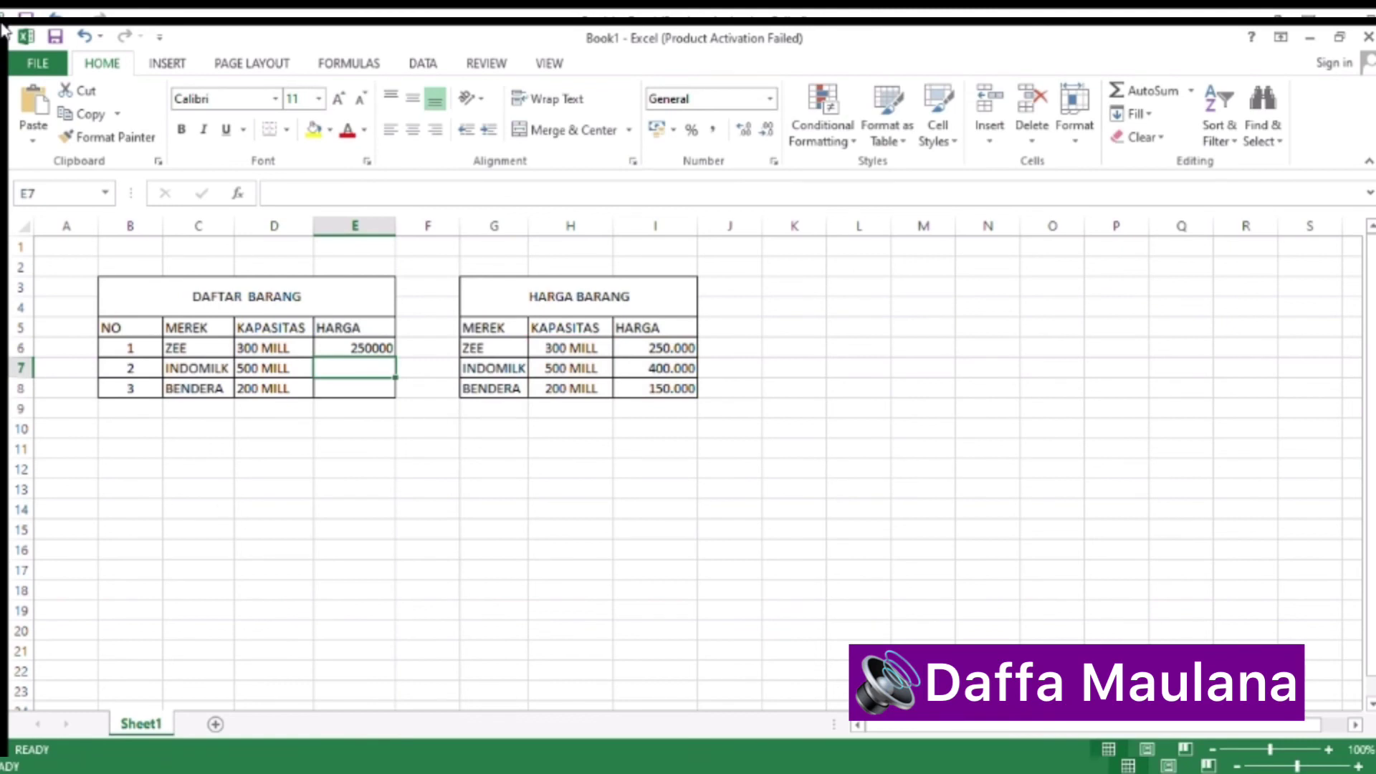
Step: Fill the VLOOKUP formula from E6 down through E8 in the HARGA column of DAFTAR BARANG
left_click(345, 353)
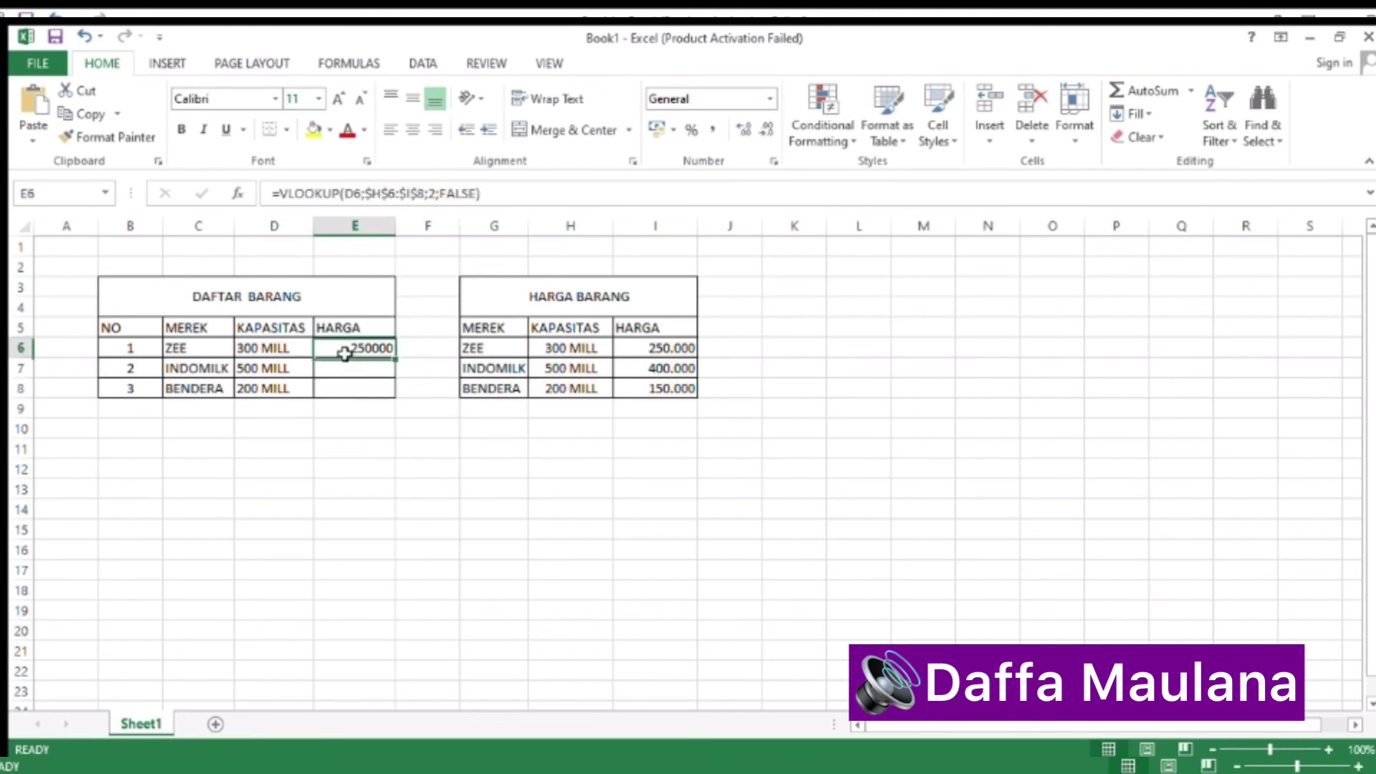
left_click_drag(394, 363, 391, 406)
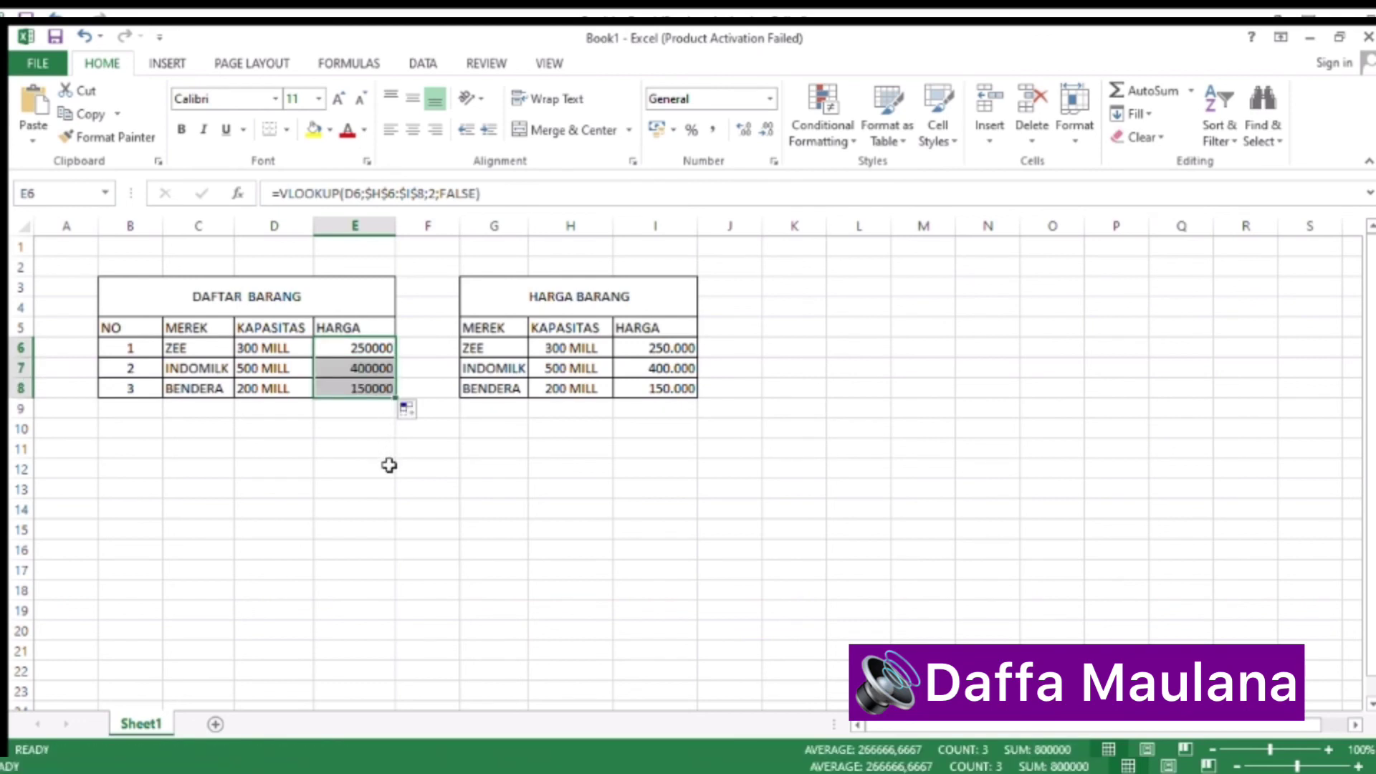
Step: Replace the FALSE match argument with 0 in the VLOOKUP formula in E6
left_click(380, 351)
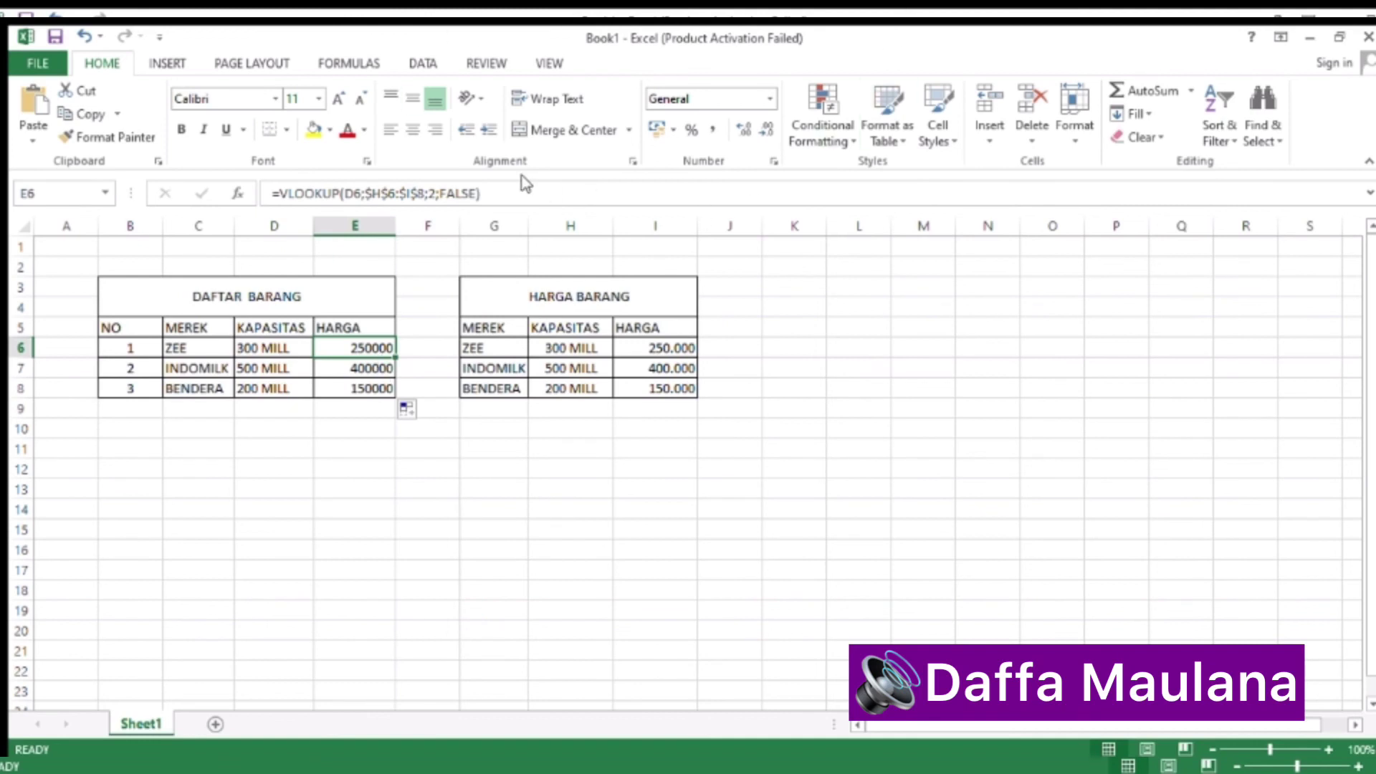
left_click(478, 194)
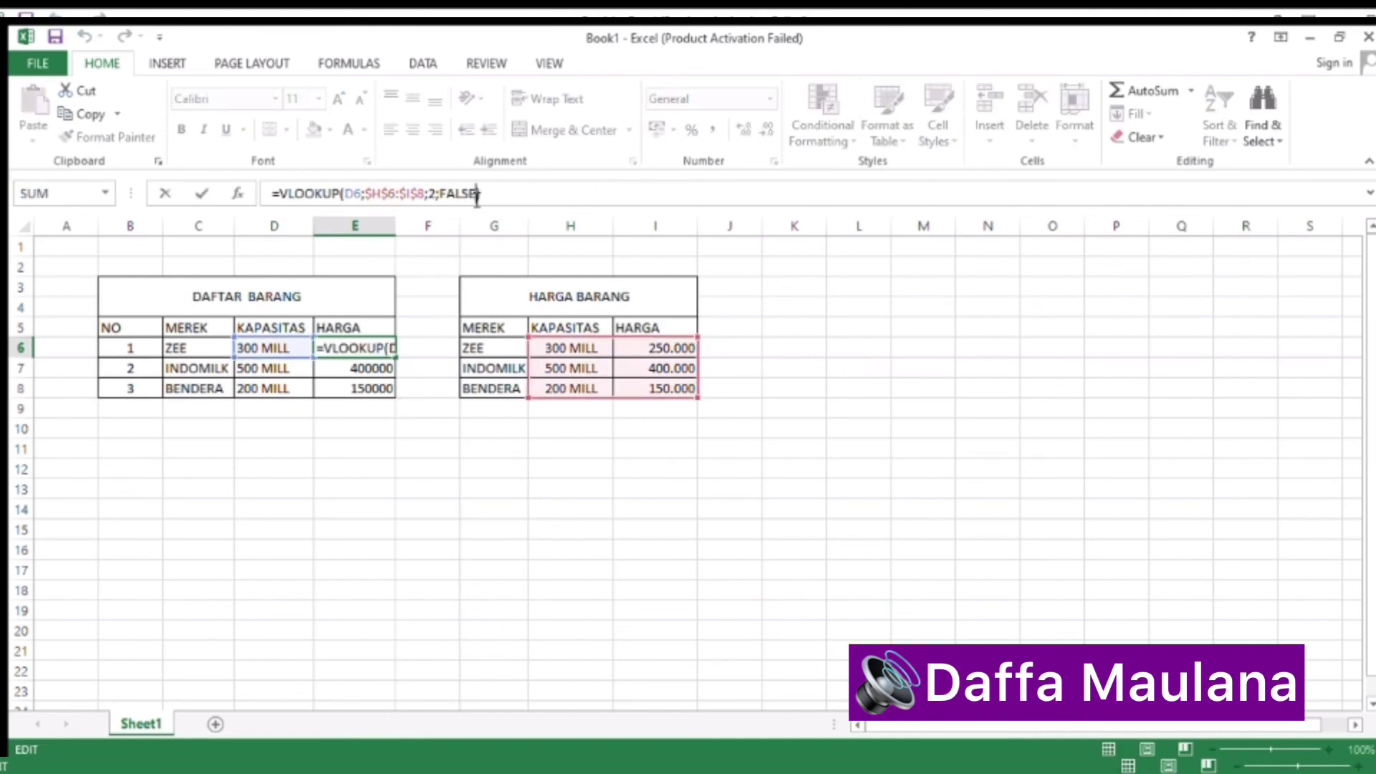
key("BackSpace")
key("BackSpace")
key("BackSpace")
key("BackSpace")
key("BackSpace")
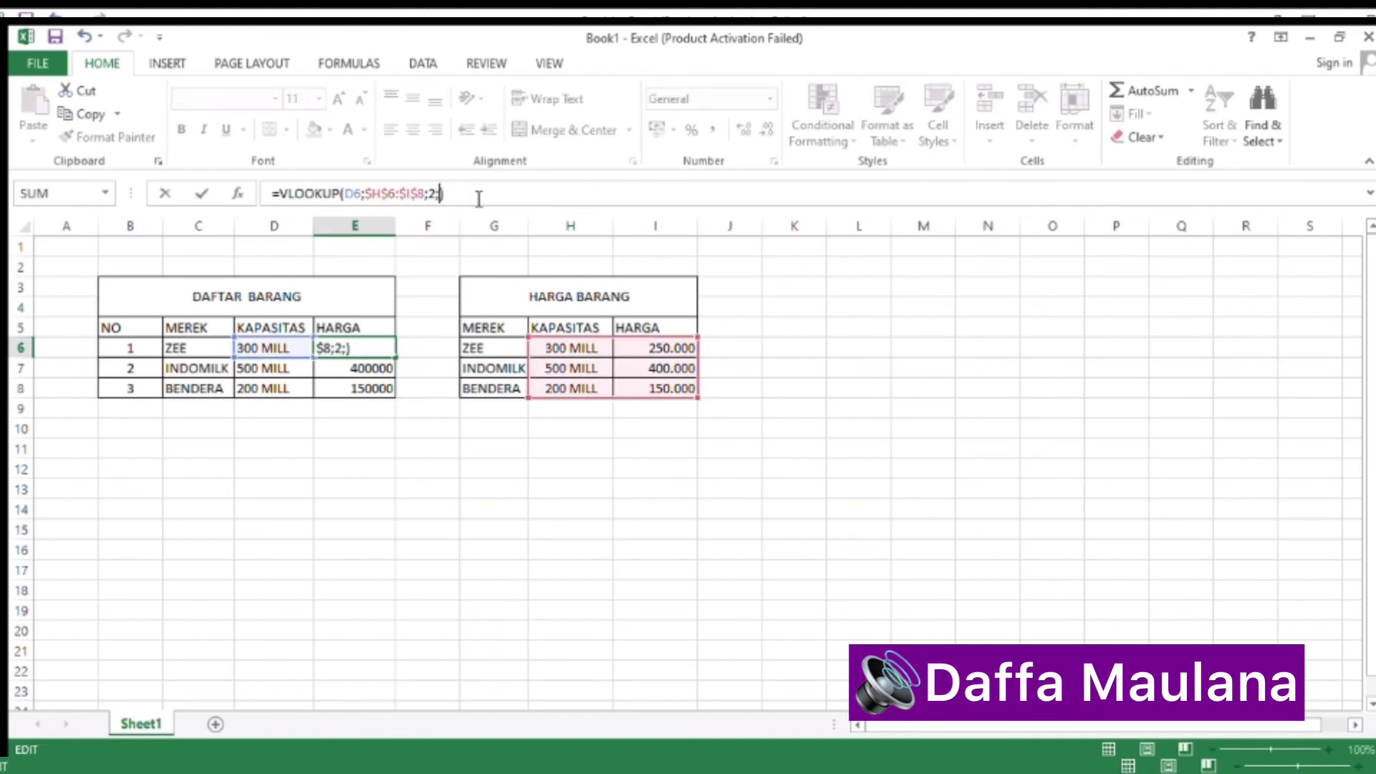
type("0")
key("Return")
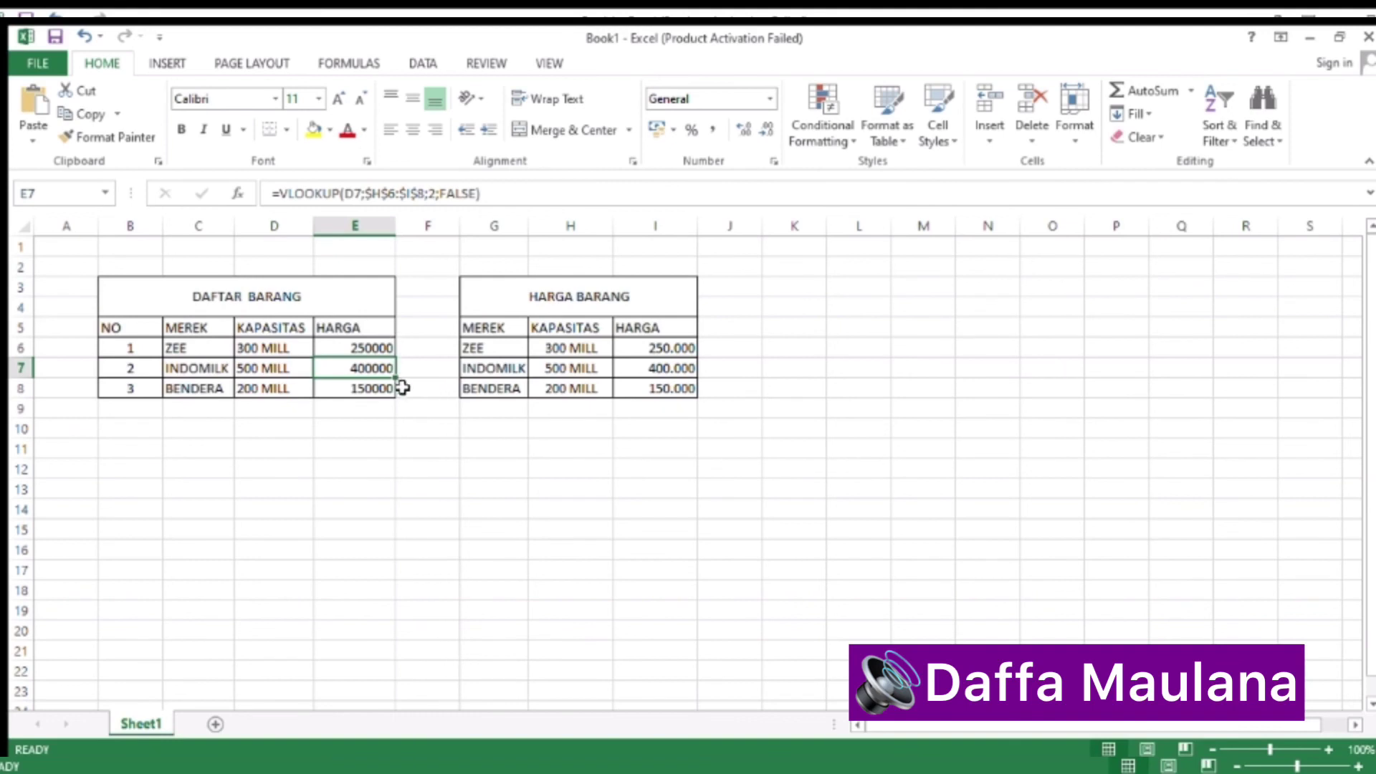
left_click(368, 351)
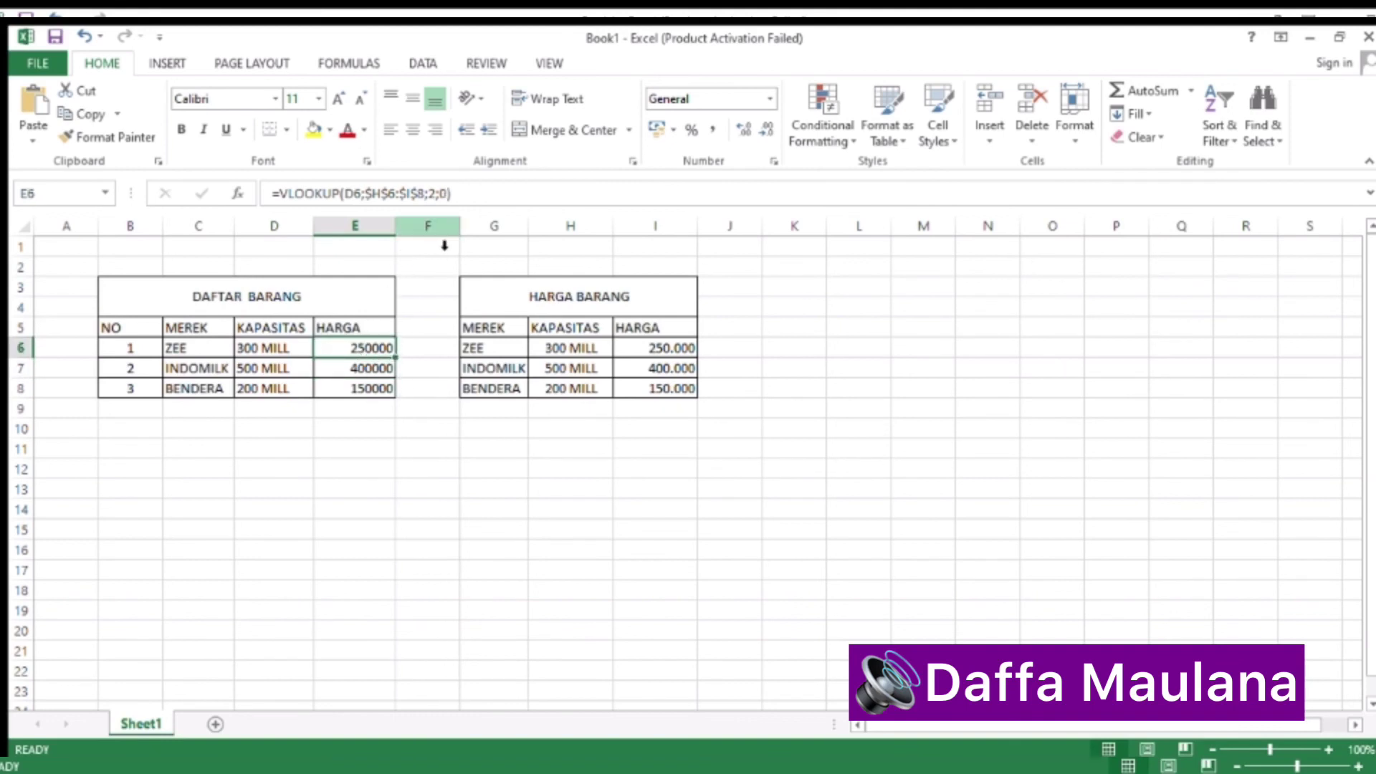
Step: Change the match argument of the VLOOKUP formula in E7 from FALSE to 0
left_click(356, 389)
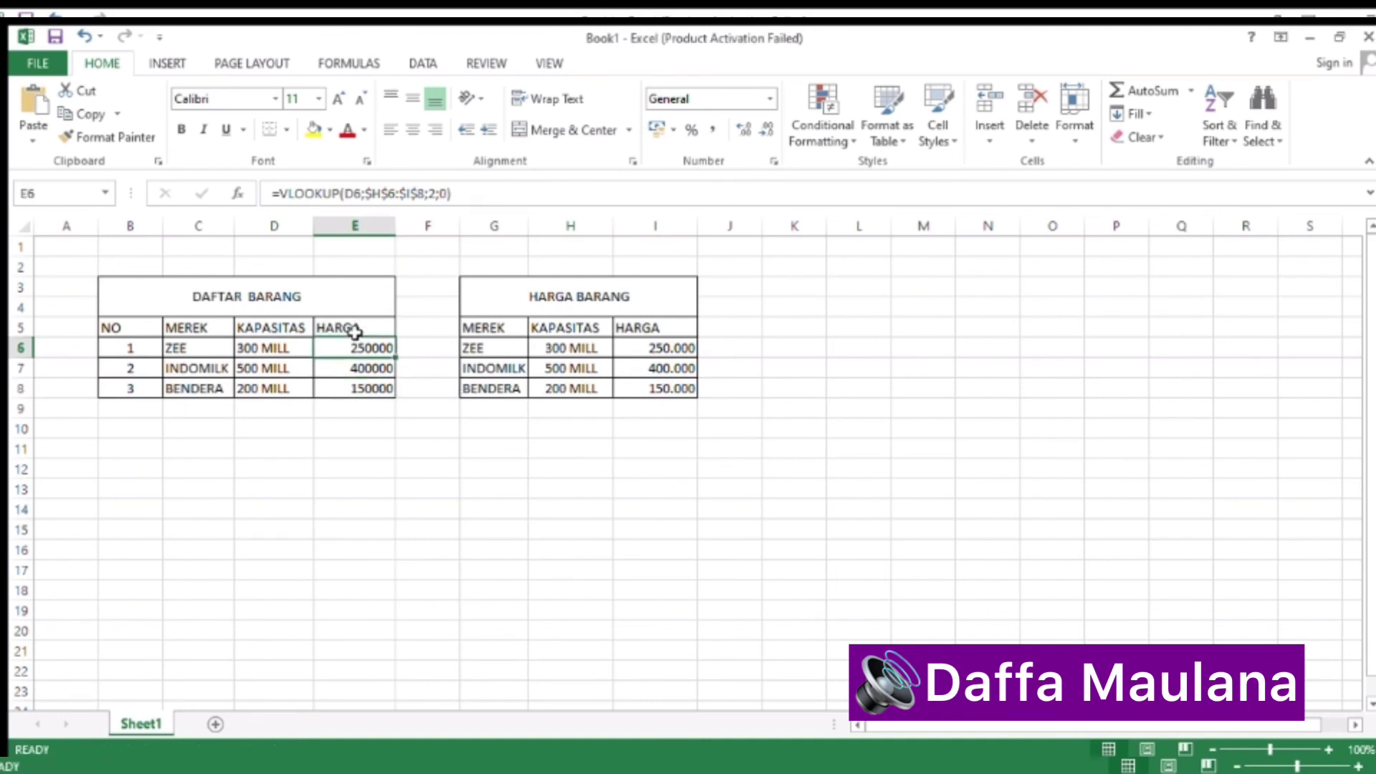
left_click(352, 368)
left_click(477, 194)
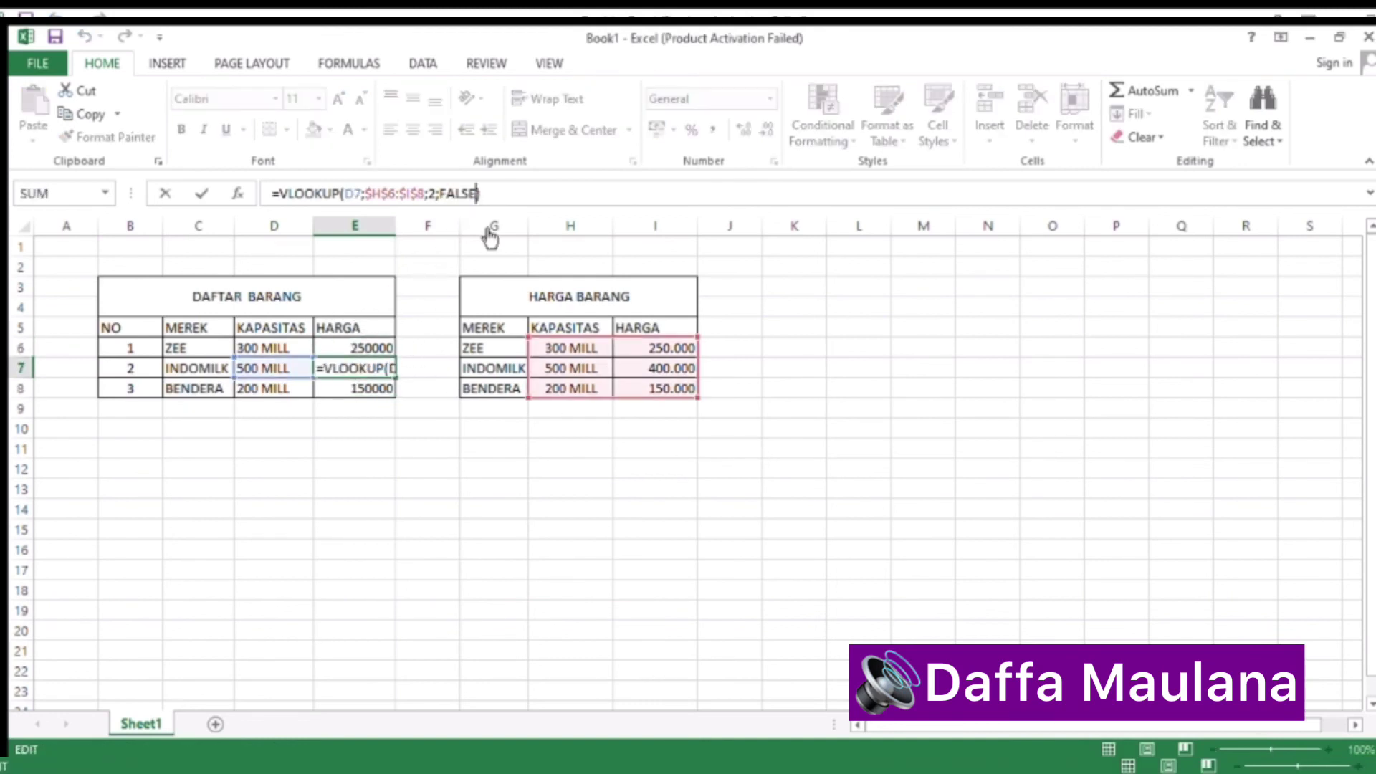
key("BackSpace")
key("BackSpace")
key("BackSpace")
key("BackSpace")
key("BackSpace")
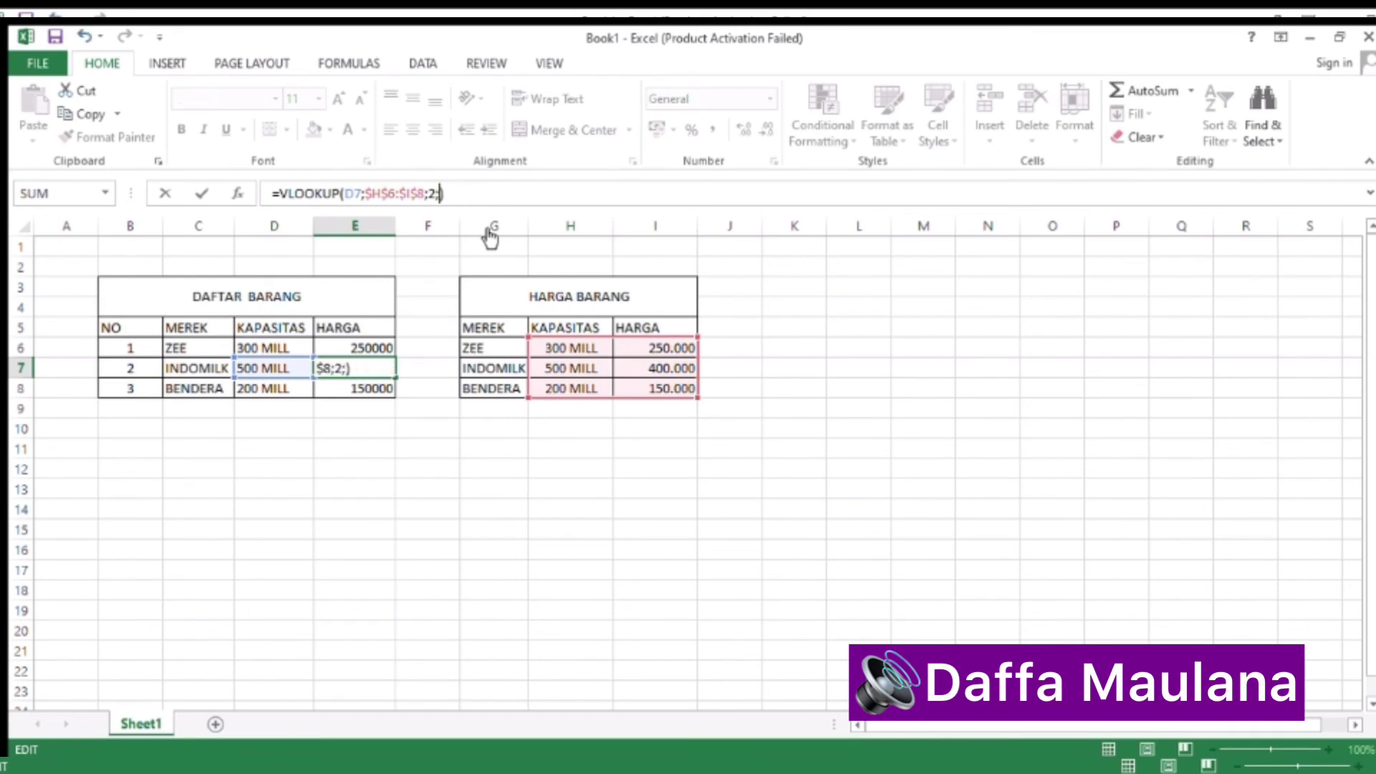
type("0")
key("Return")
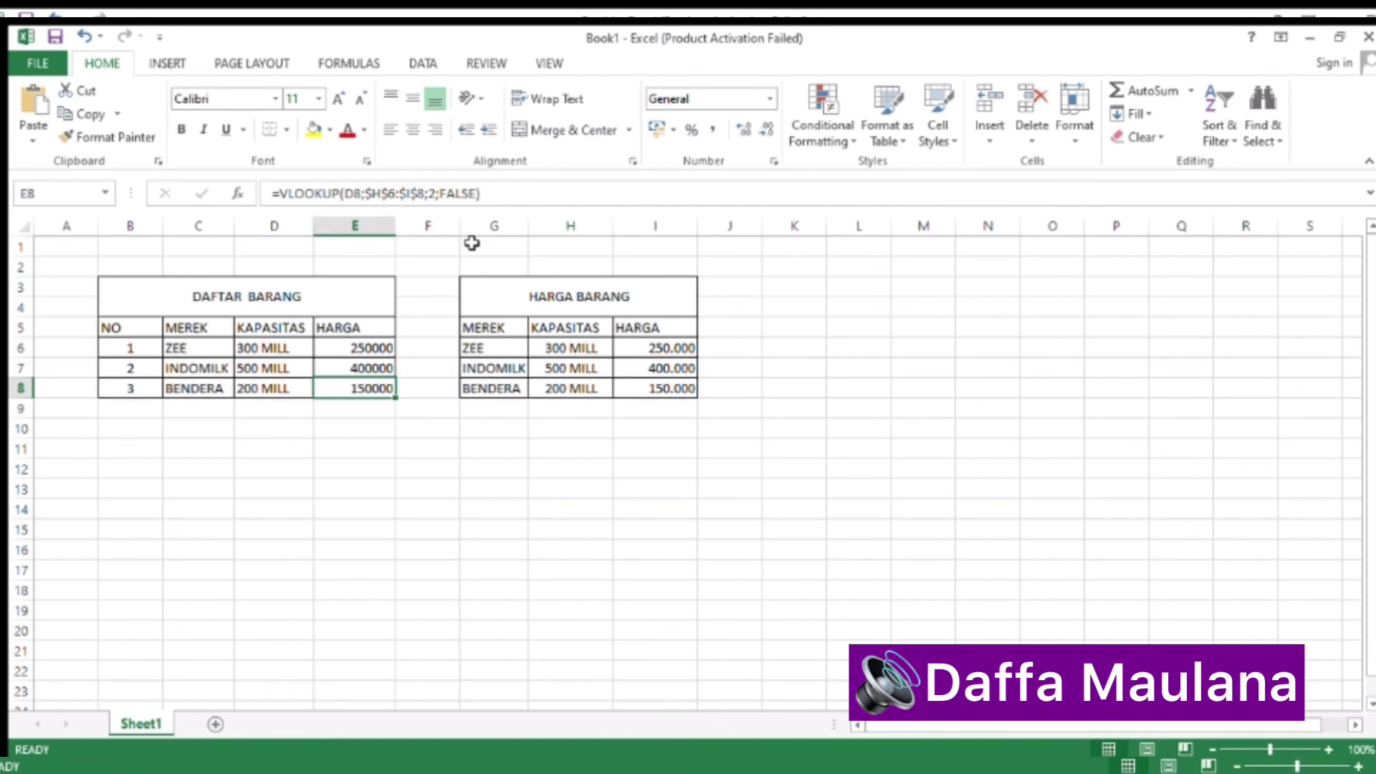
Step: Try the match argument 1 instead of FALSE in the VLOOKUP formula in E8
left_click(476, 195)
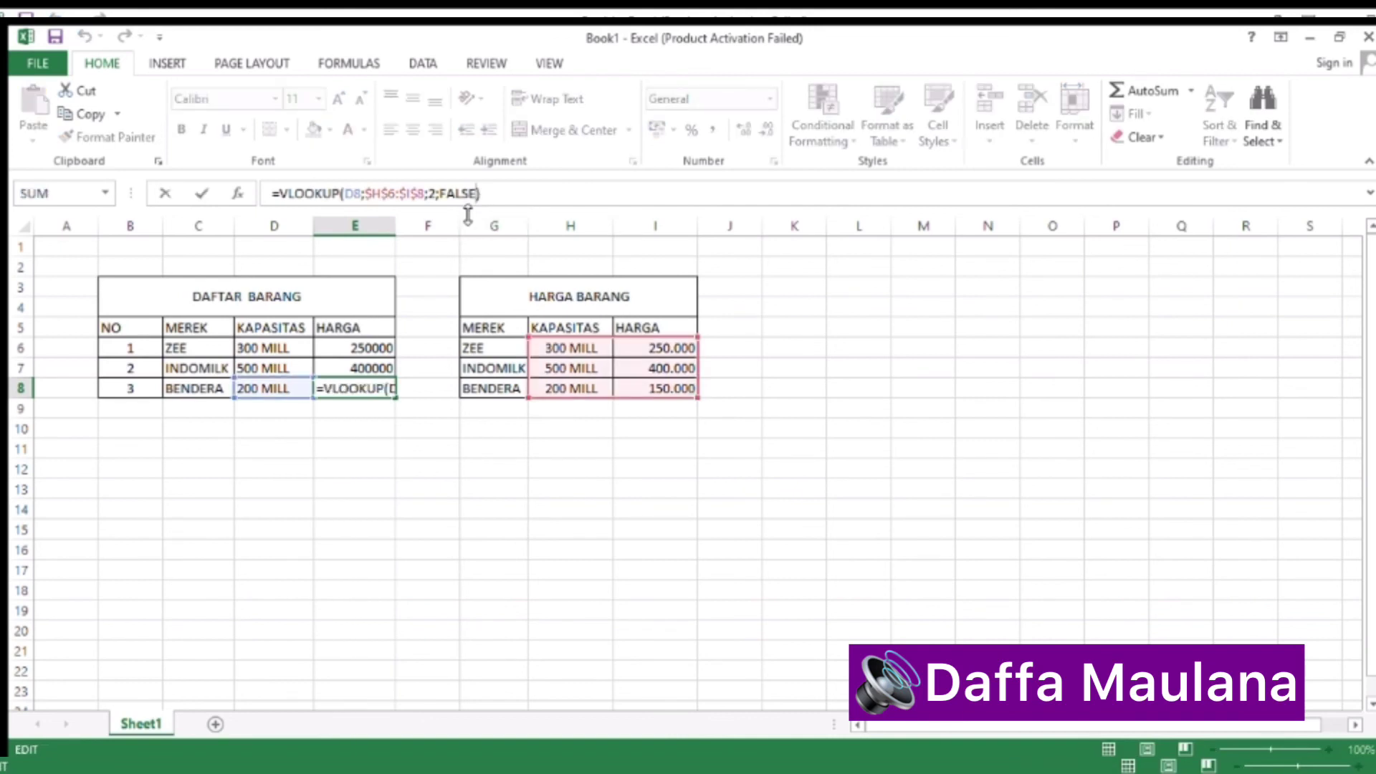
key("BackSpace")
key("BackSpace")
key("BackSpace")
key("BackSpace")
key("BackSpace")
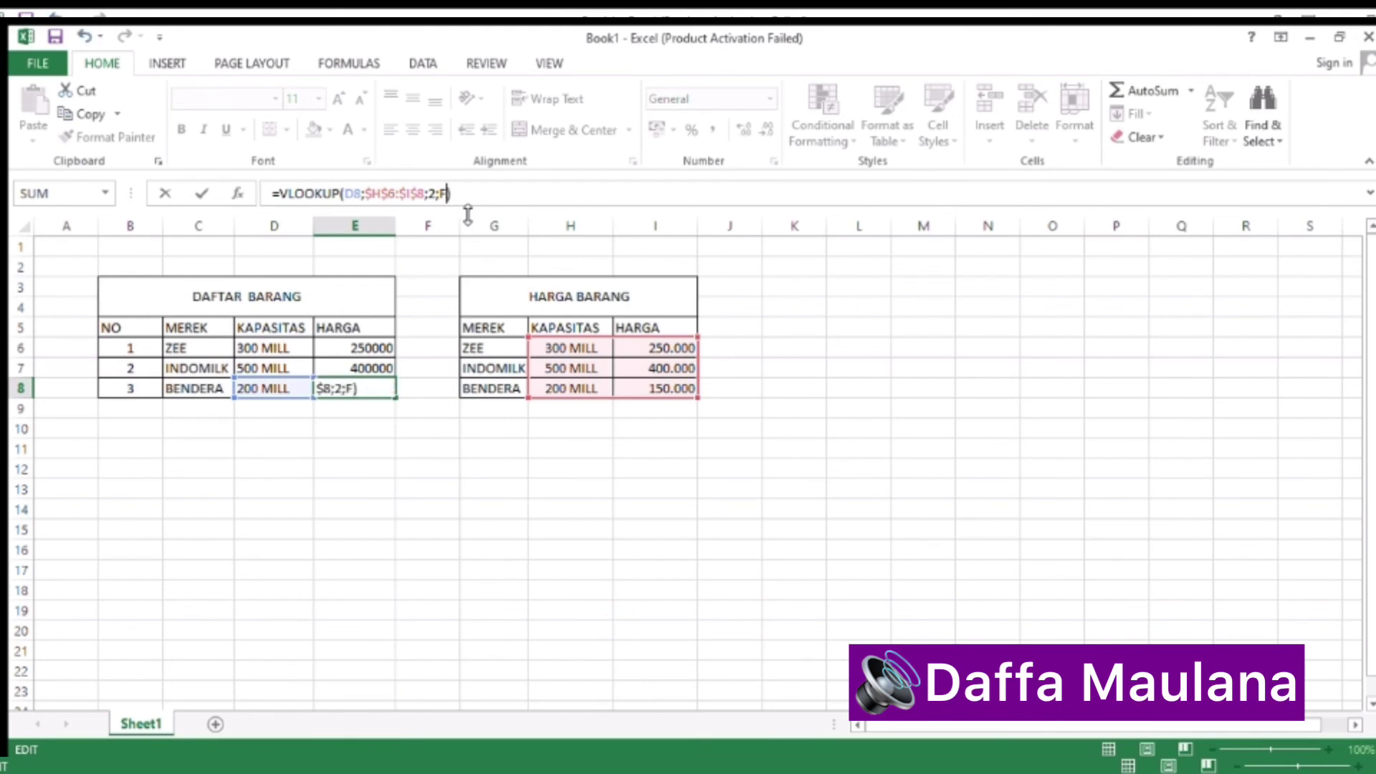
type("1")
key("Return")
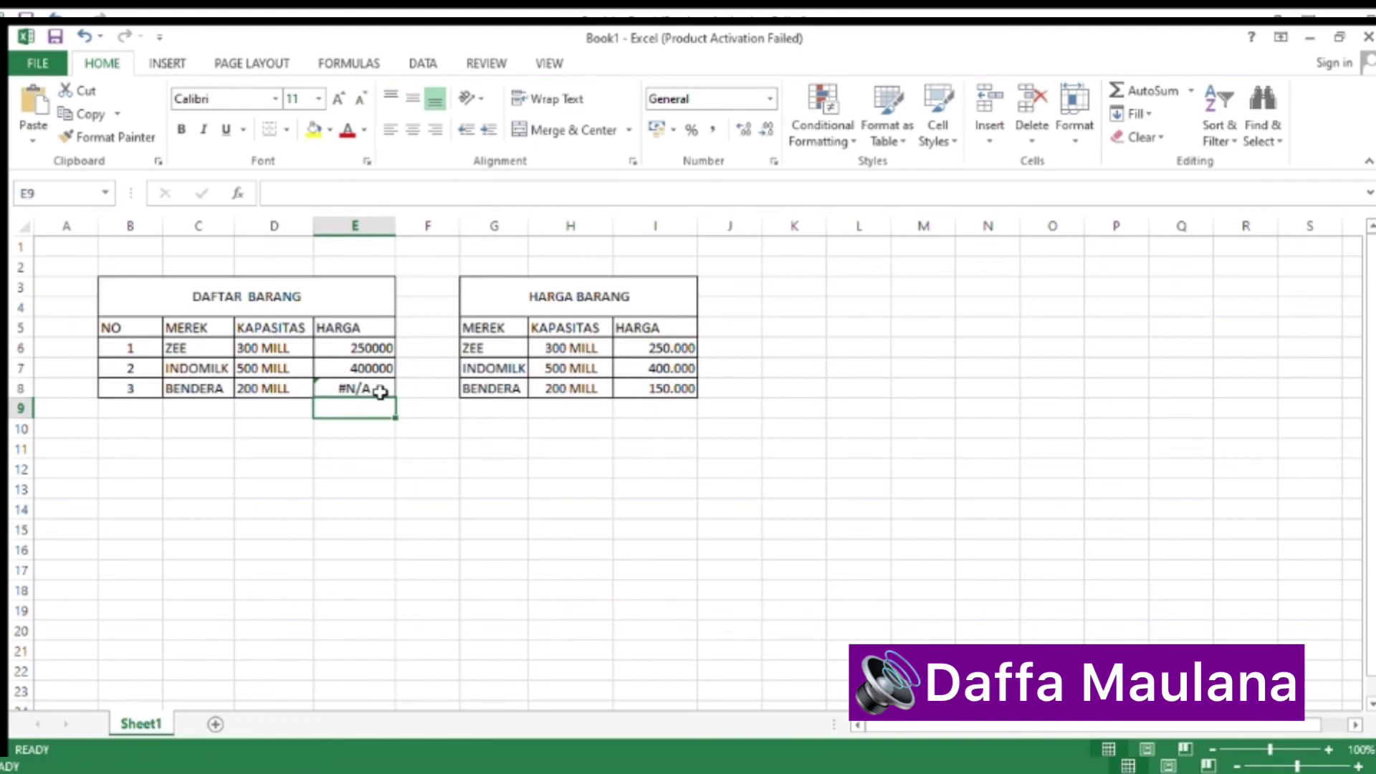
Step: Set the match argument of the VLOOKUP formula in E8 to 0
left_click(337, 375)
left_click(341, 384)
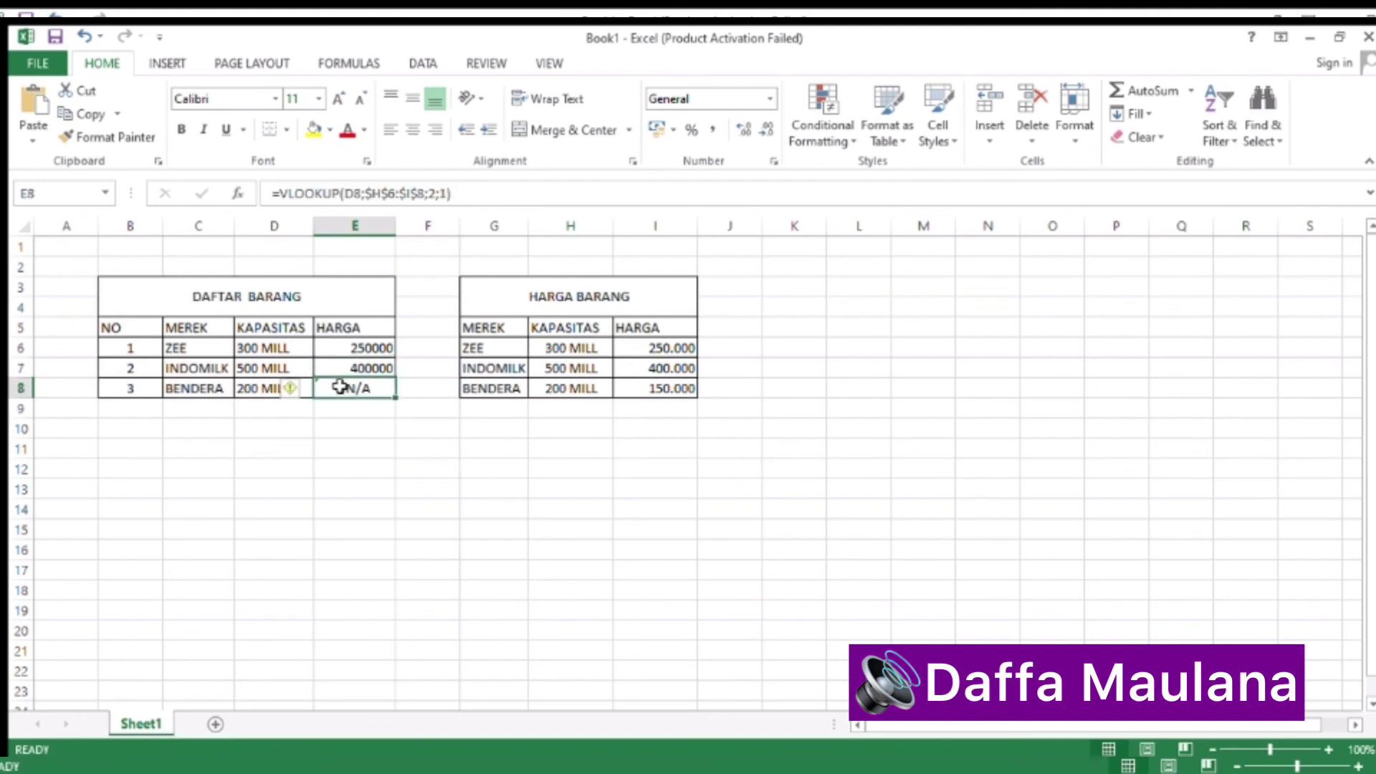
left_click(448, 202)
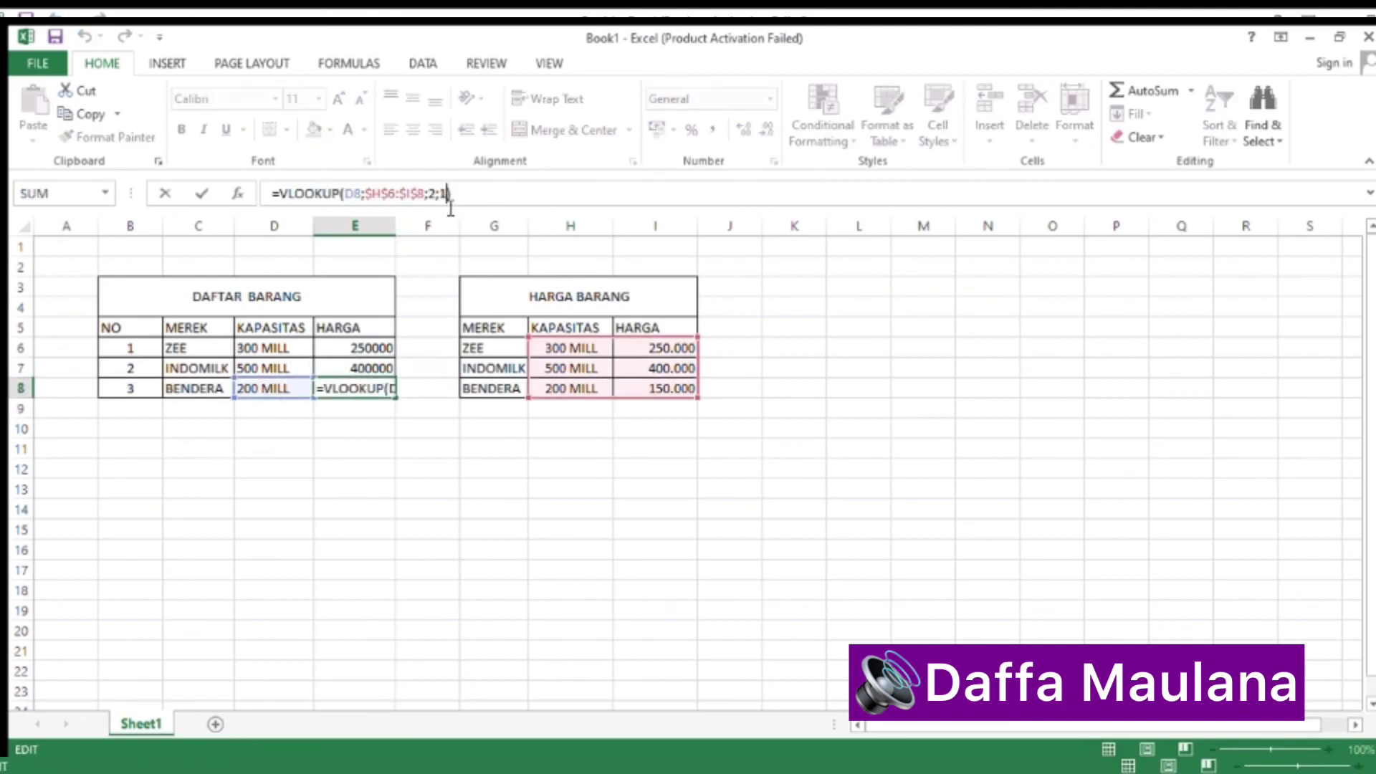
key("Left")
key("BackSpace")
type("0")
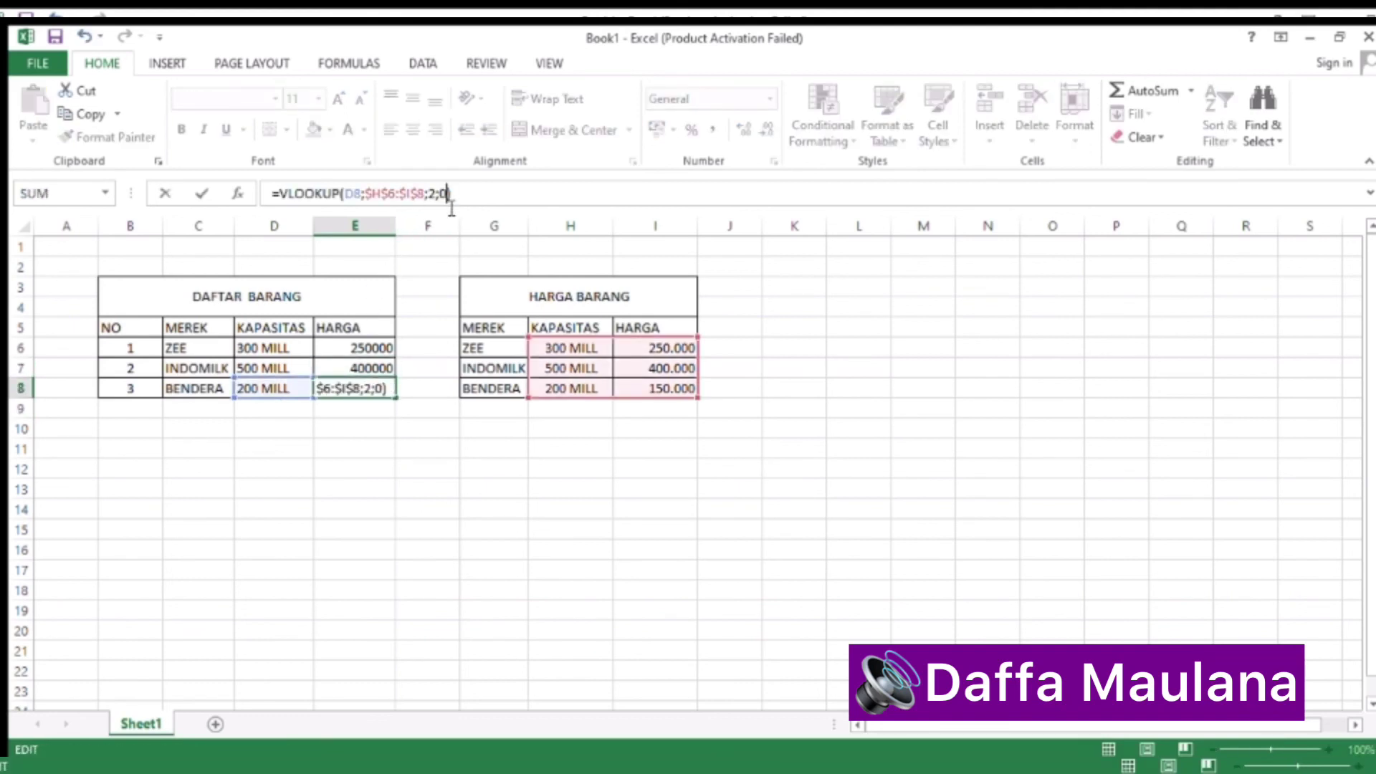
key("Return")
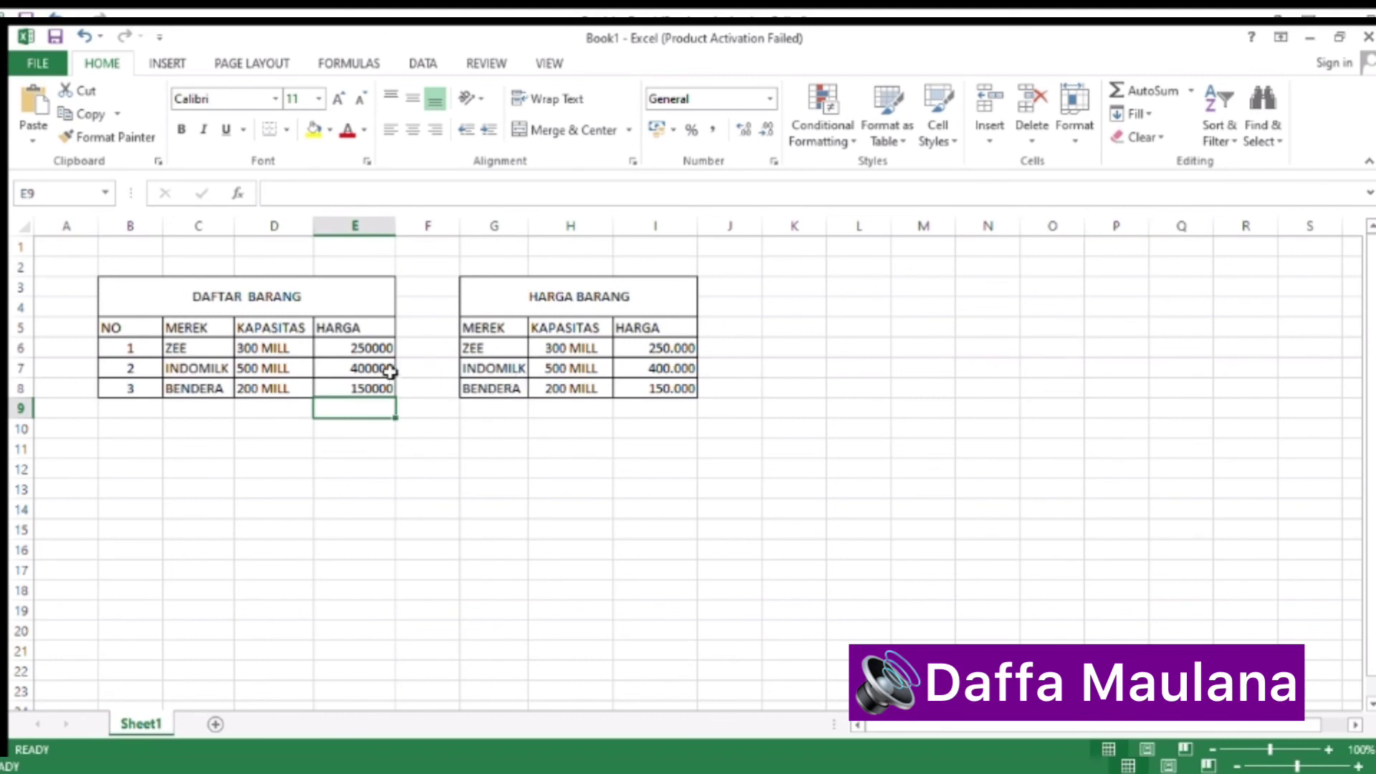
left_click(364, 346)
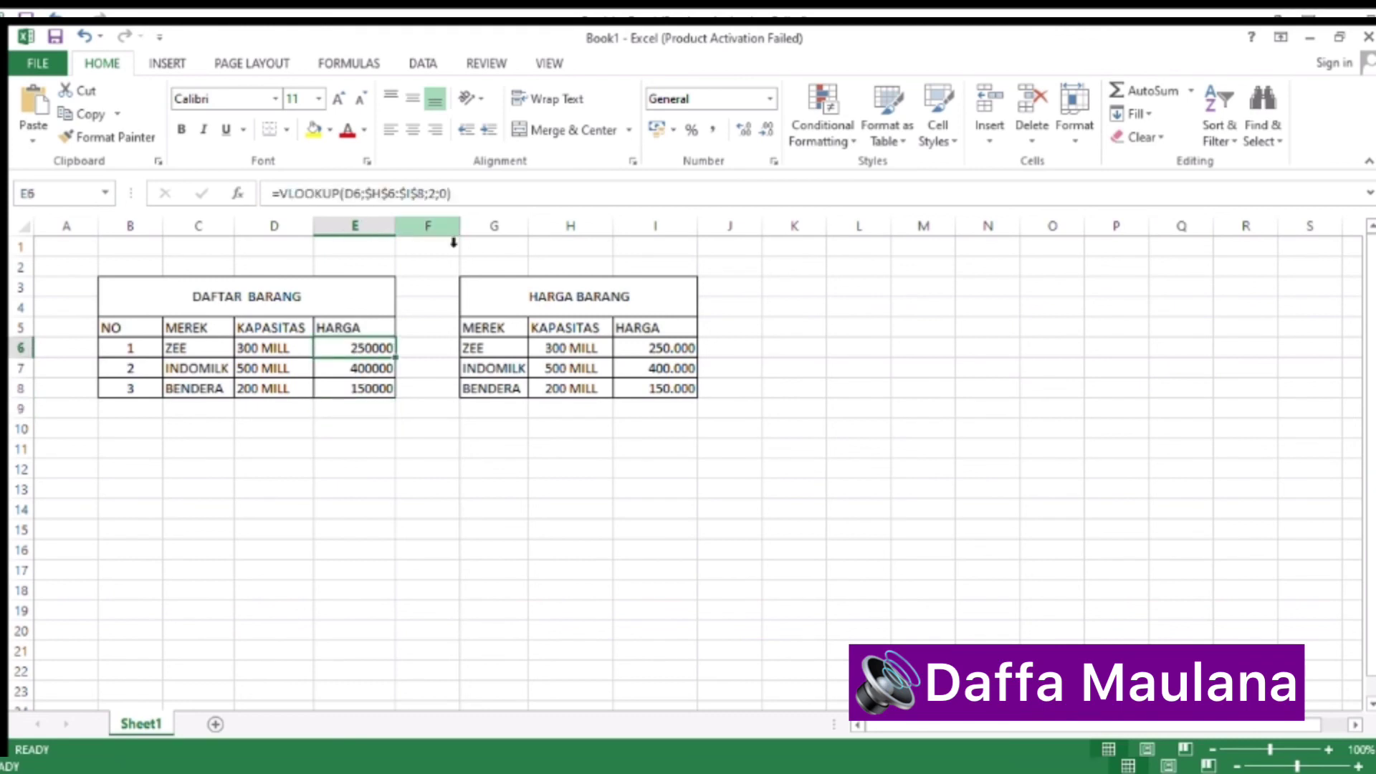